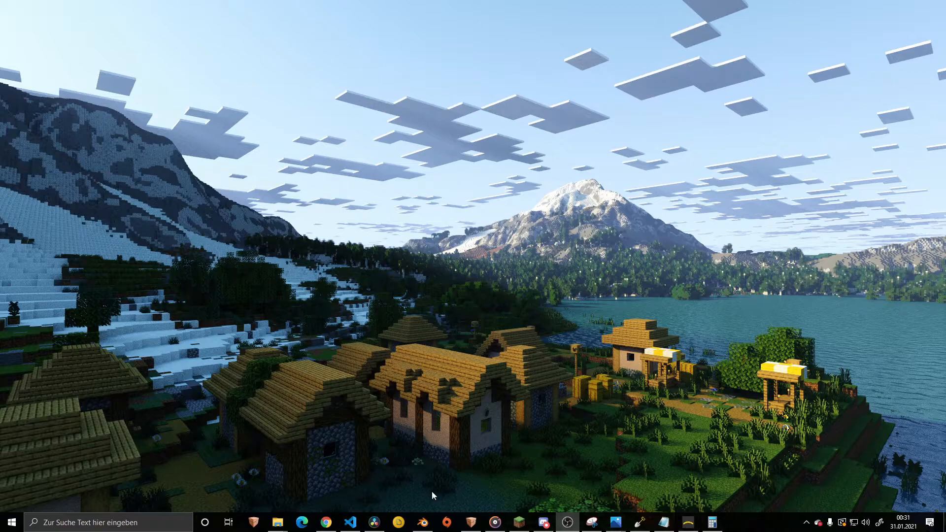
# - Switch to the Chrome browser and view the climates and foliage maps picture on the Feon project page
pyautogui.click(325, 524)
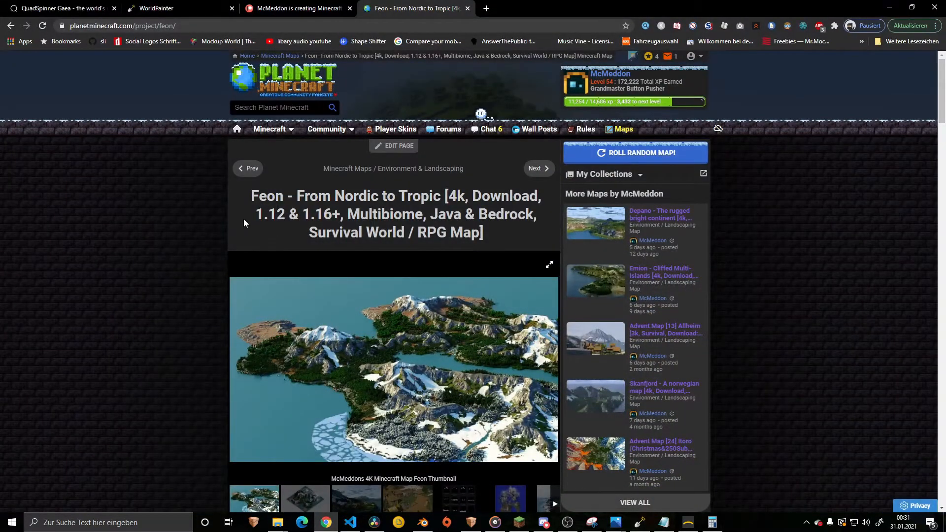
pyautogui.scroll(-5, 246, 247)
pyautogui.scroll(1, 417, 305)
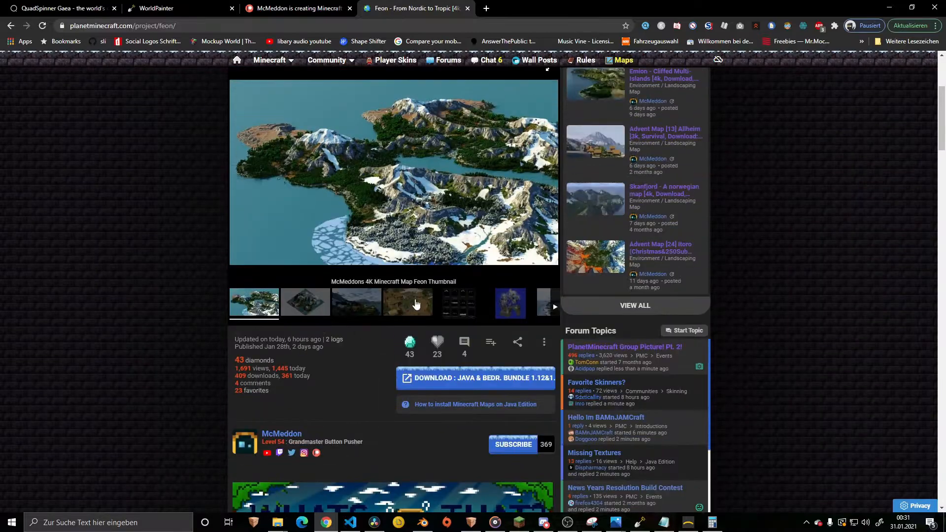
pyautogui.click(454, 308)
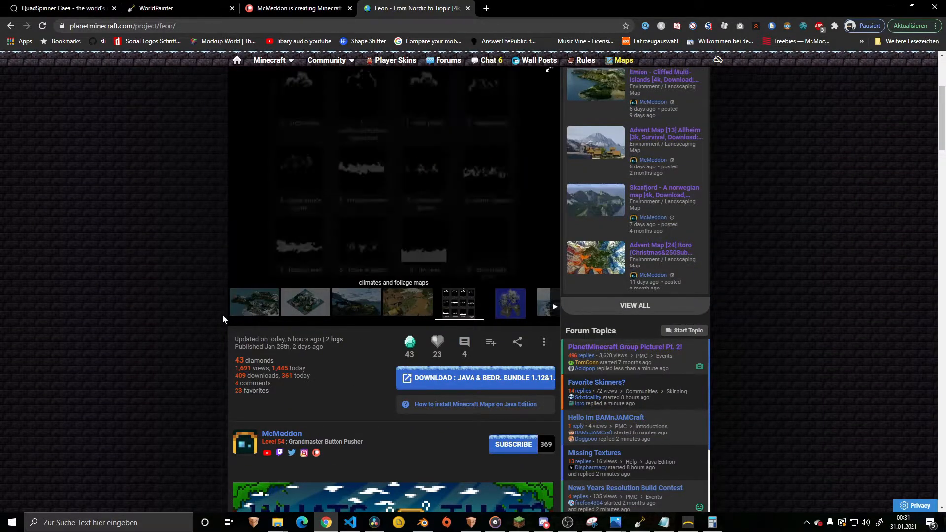
pyautogui.scroll(1, 300, 156)
pyautogui.scroll(1, 426, 222)
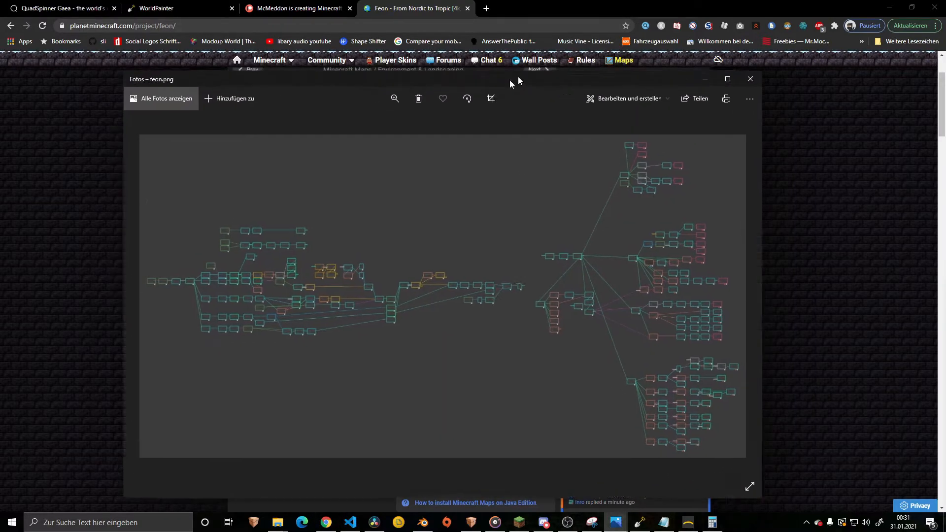
# - View the feon.png node graph at full window size, put it away and look over the Feon project page
pyautogui.doubleClick(509, 80)
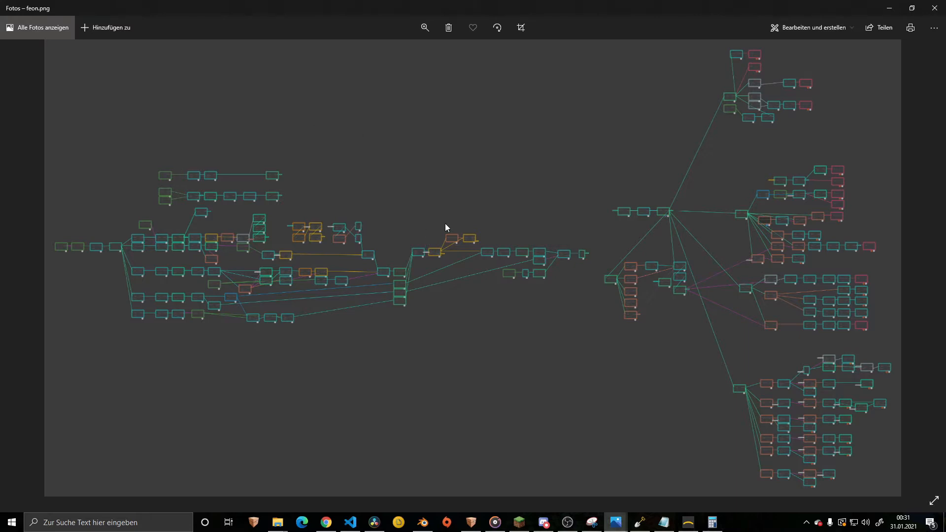
pyautogui.click(889, 8)
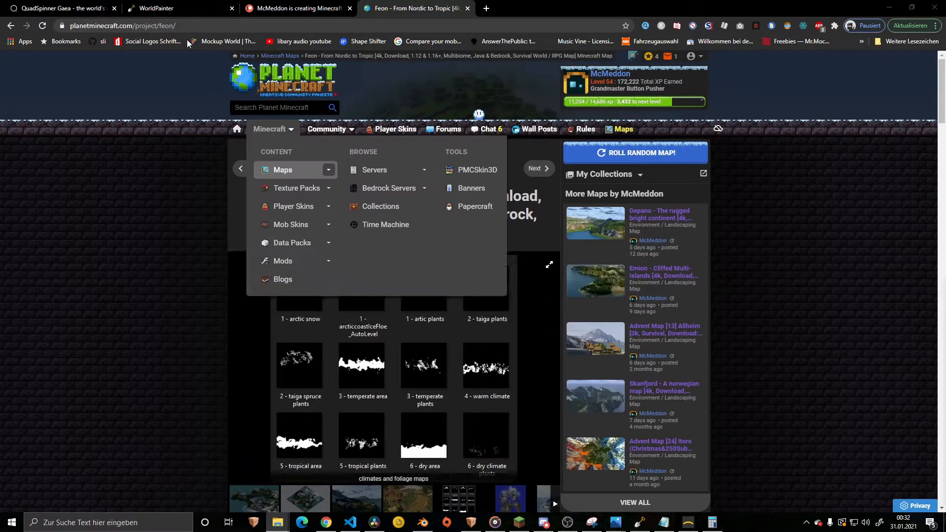
pyautogui.click(207, 26)
pyautogui.scroll(-4, 353, 254)
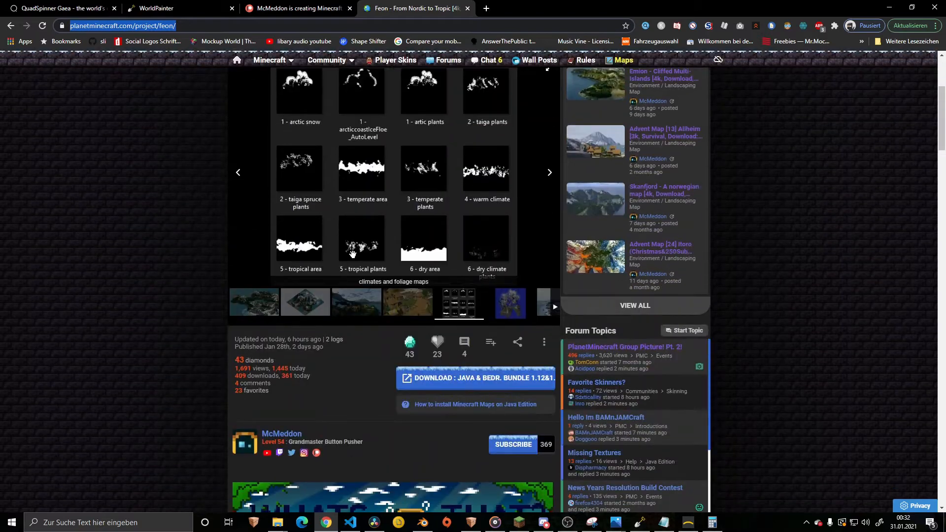
pyautogui.scroll(4, 352, 259)
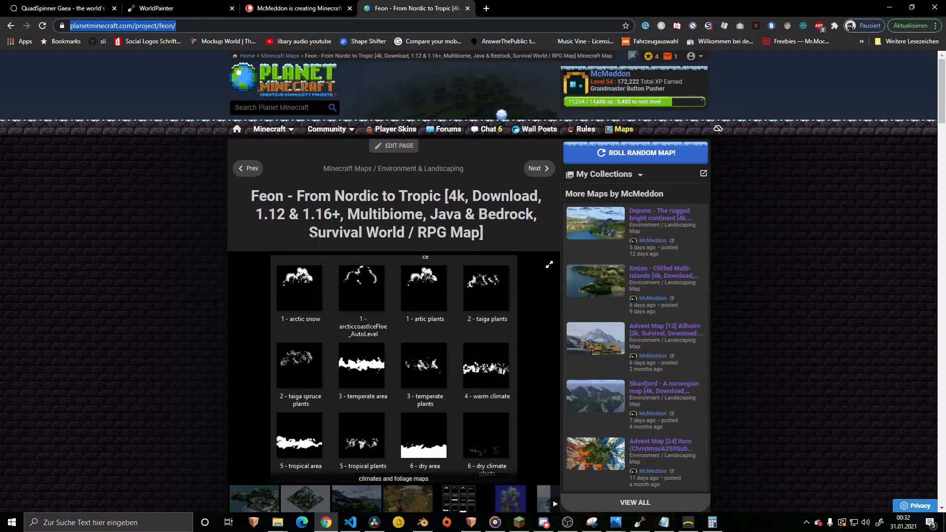
# - Look through the Source Files posts on McMeddon's Patreon page
pyautogui.click(295, 8)
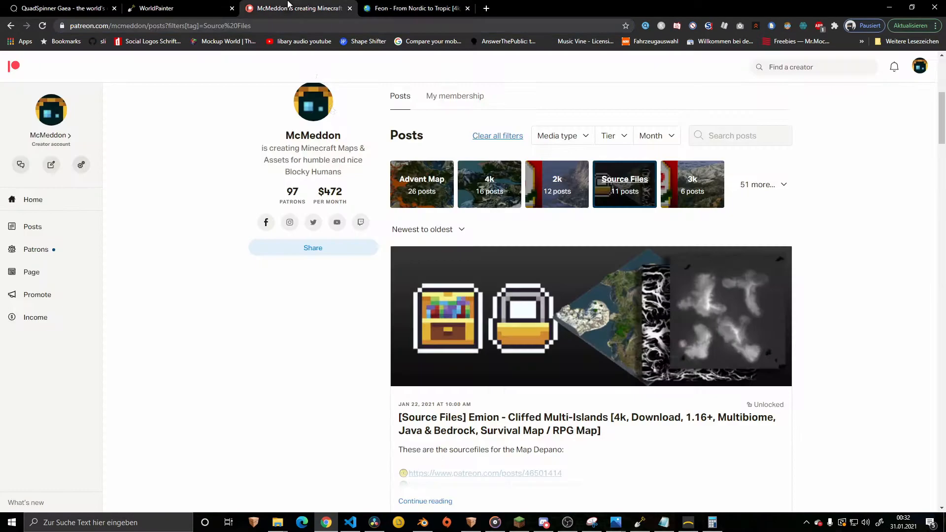
pyautogui.scroll(-1, 473, 220)
pyautogui.scroll(-4, 472, 219)
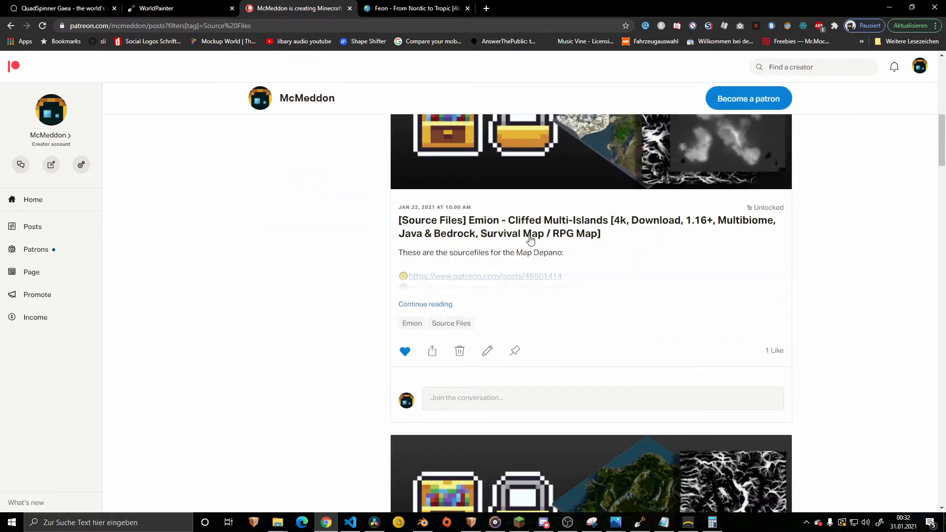
pyautogui.scroll(3, 579, 298)
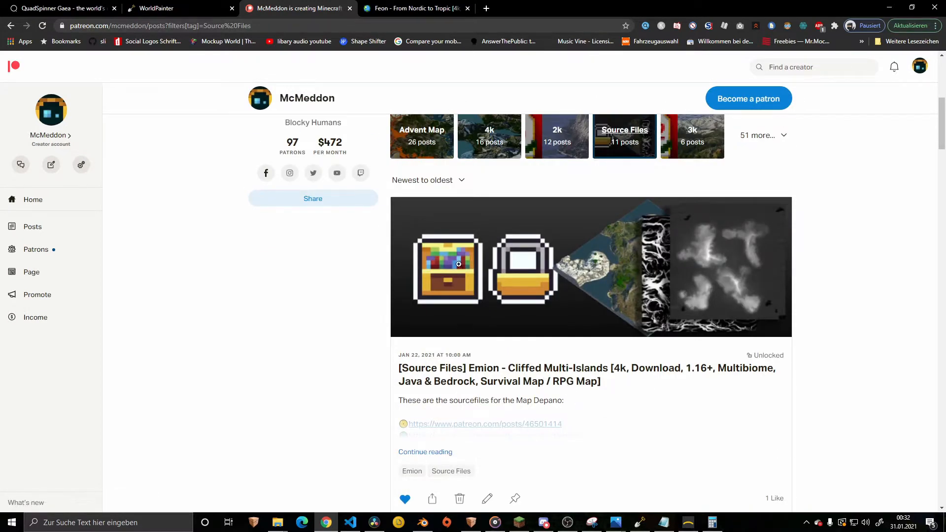
# - Open QuadSpinner Gaea's download page and compare the 1.2.1.3 Production Ready and 1.2.1.5 Bleeding Edge releases
pyautogui.click(54, 5)
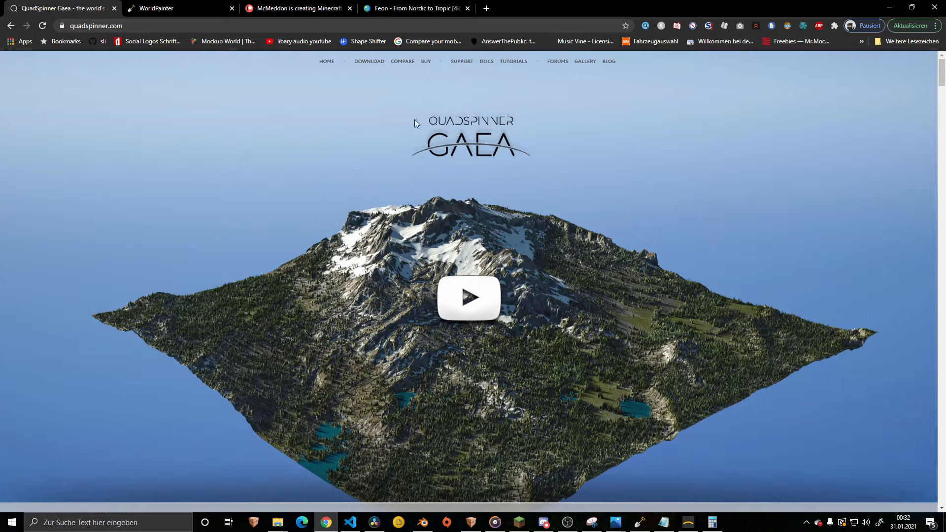
pyautogui.click(369, 61)
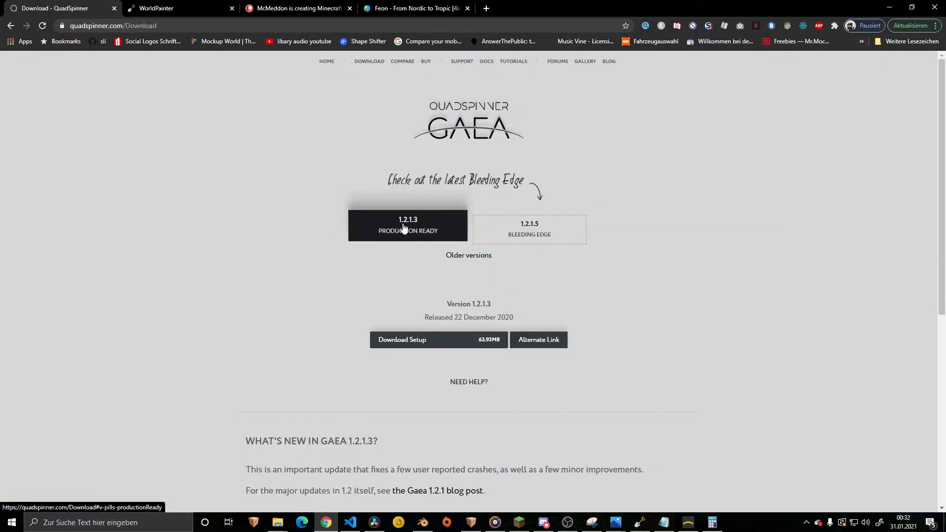
pyautogui.click(535, 235)
pyautogui.click(394, 232)
pyautogui.click(529, 235)
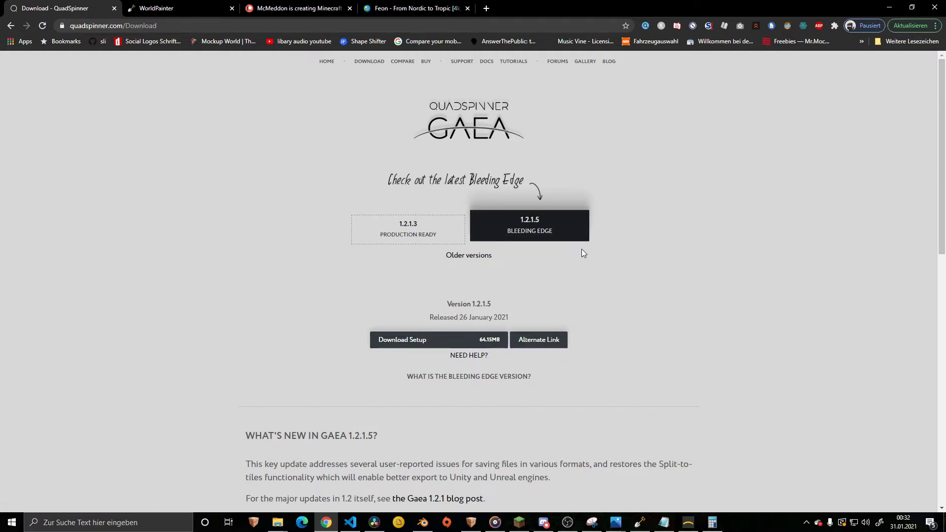
pyautogui.scroll(-2, 582, 253)
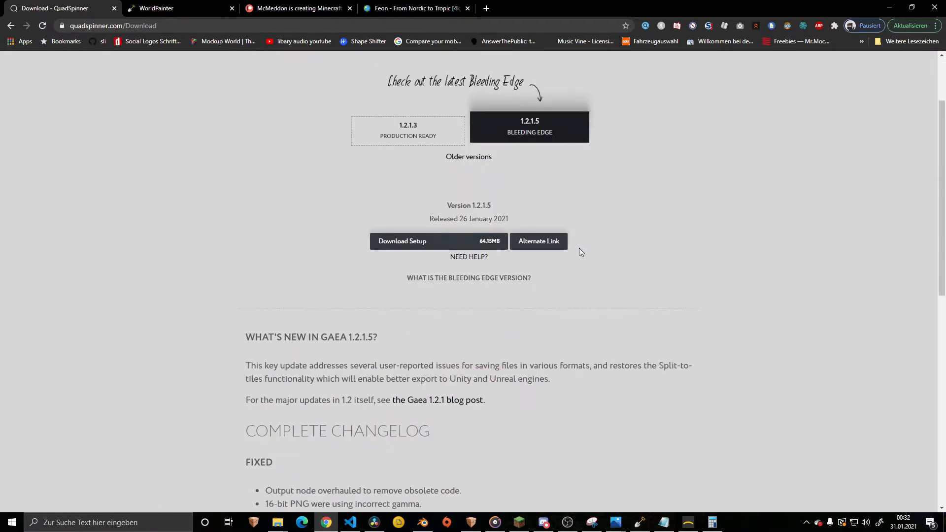
pyautogui.scroll(2, 579, 252)
pyautogui.click(399, 240)
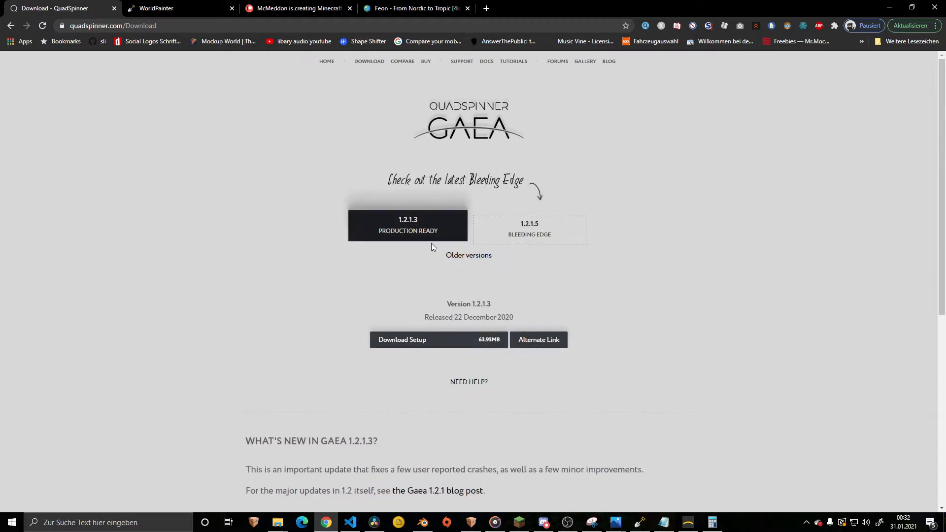
# - View the WorldPainter download page and put the browser away
pyautogui.click(165, 6)
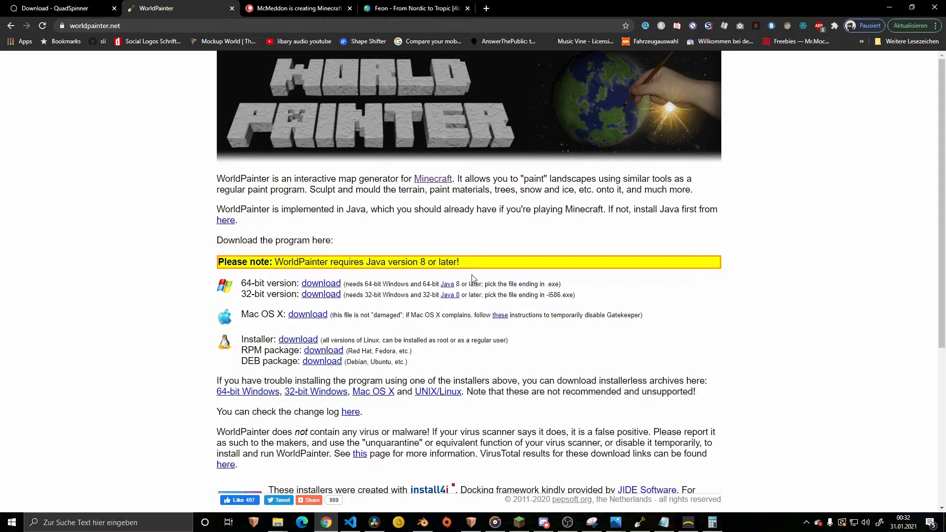
pyautogui.click(890, 7)
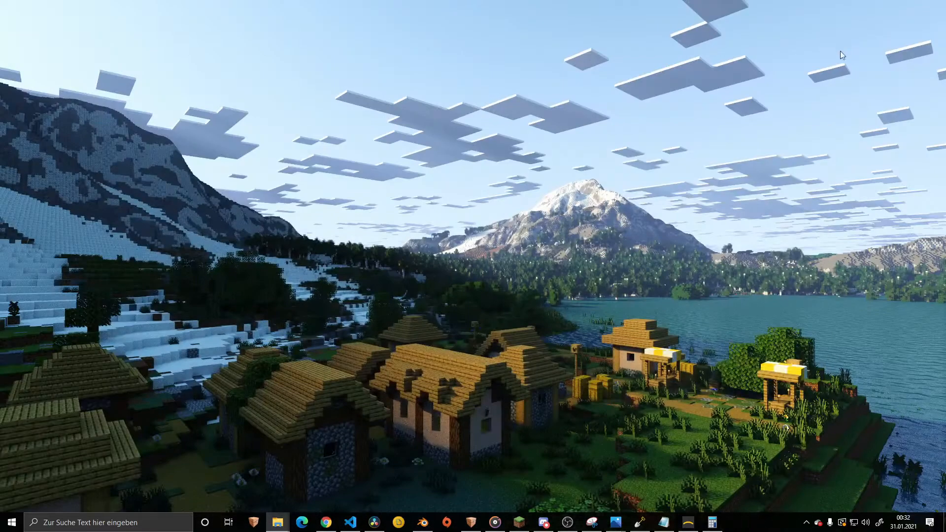
# - Switch to Gaea and preview the Output node at the end of the map breakdown graph
pyautogui.click(688, 523)
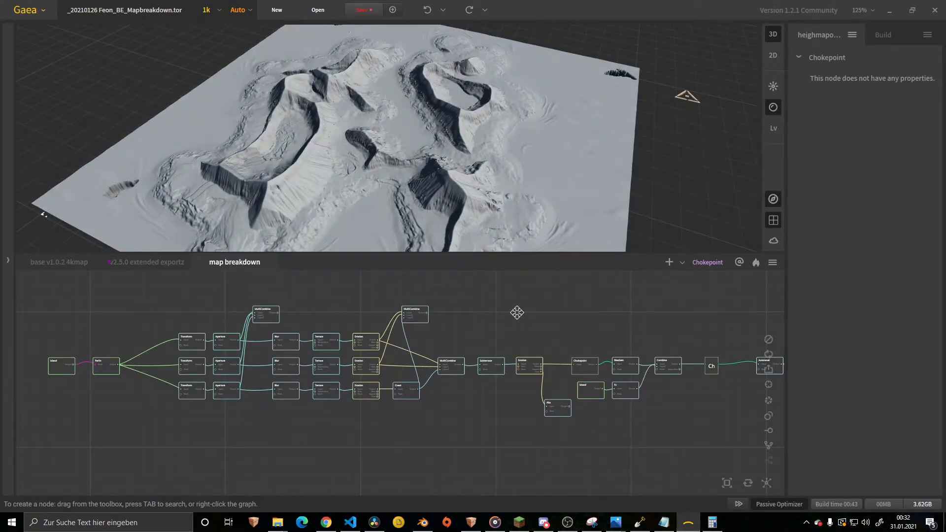
pyautogui.moveTo(517, 312); pyautogui.dragTo(527, 313, button='middle')
pyautogui.scroll(-1, 517, 313)
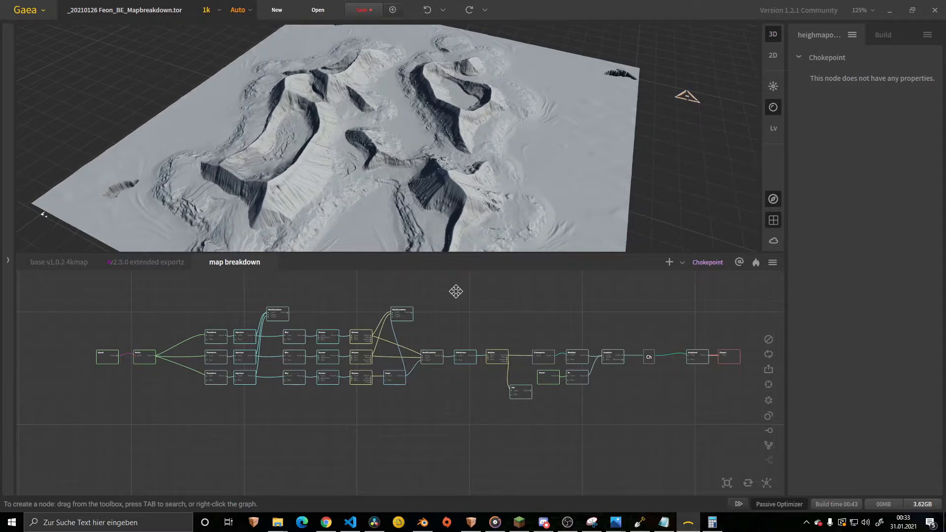
pyautogui.scroll(1, 456, 291)
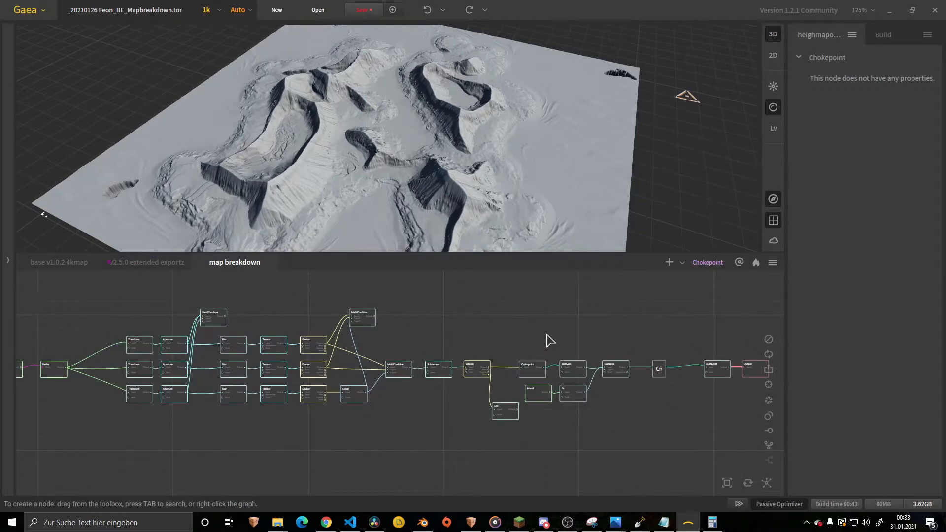
pyautogui.moveTo(547, 339); pyautogui.dragTo(470, 338, button='middle')
pyautogui.click(672, 365)
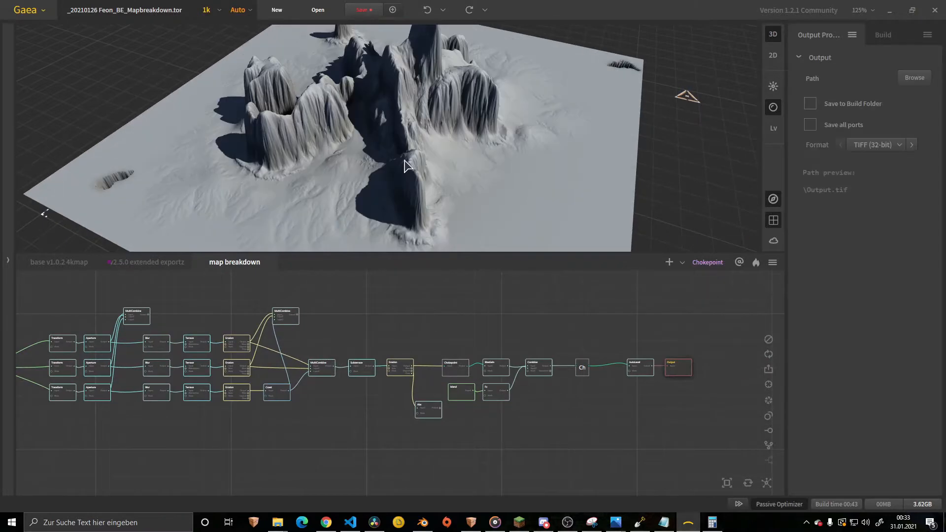
# - Preview the terrain at the Chokepoint node before the final output and inspect it from another angle
pyautogui.click(585, 370)
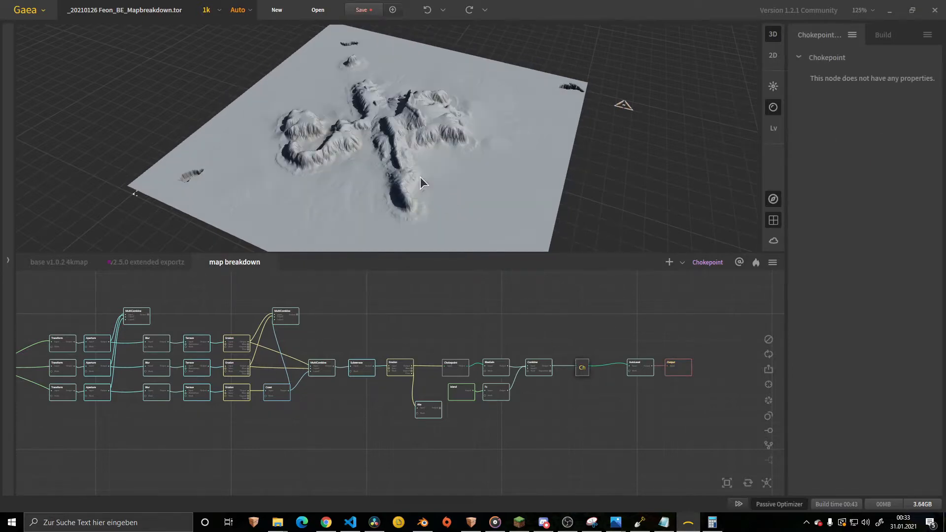
pyautogui.moveTo(421, 177)
pyautogui.mouseDown()
pyautogui.moveTo(431, 203)
pyautogui.moveTo(421, 175)
pyautogui.mouseUp()
pyautogui.scroll(-5, 421, 175)
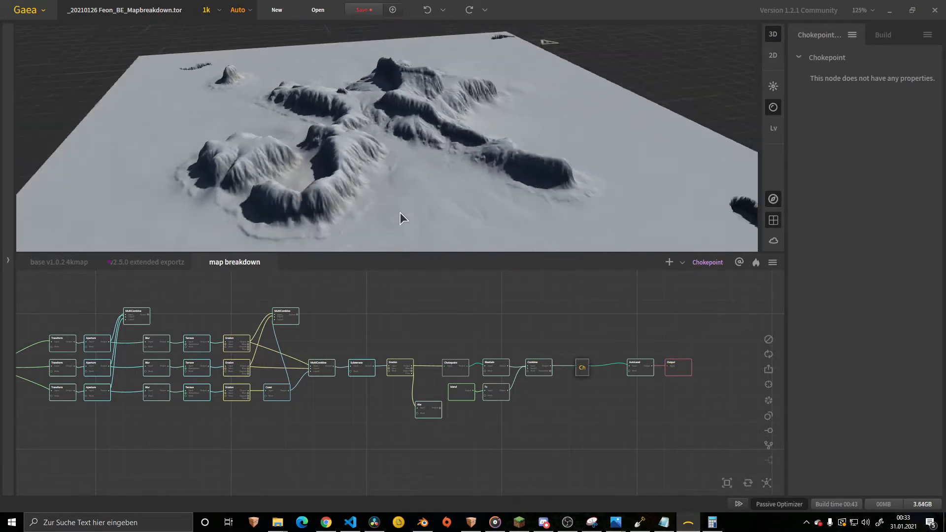
# - Preview the Island node at the start of the graph and inspect its shape from above
pyautogui.moveTo(246, 339); pyautogui.dragTo(457, 339, button='middle')
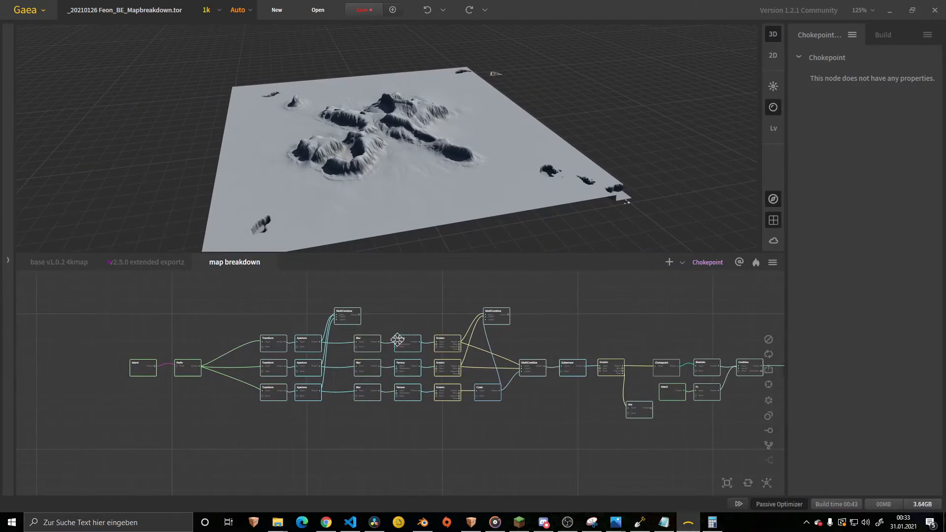
pyautogui.scroll(3, 195, 321)
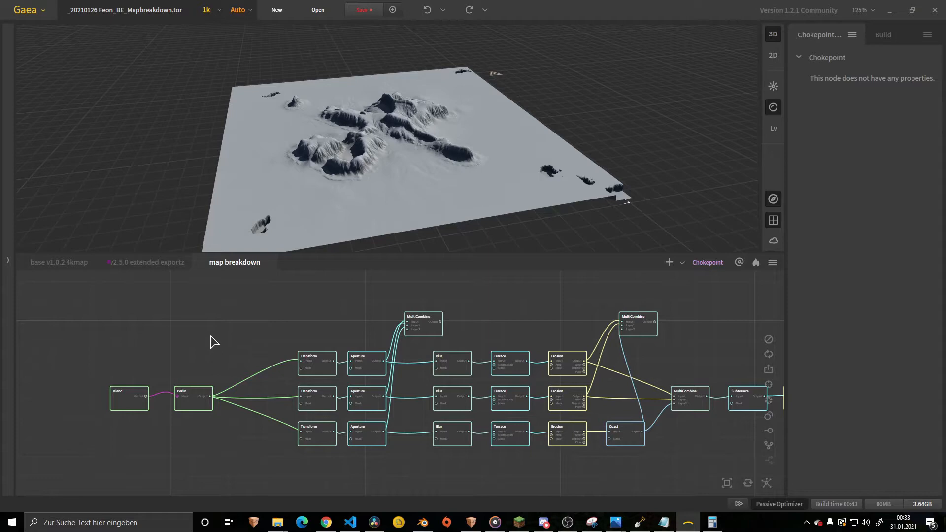
pyautogui.click(129, 404)
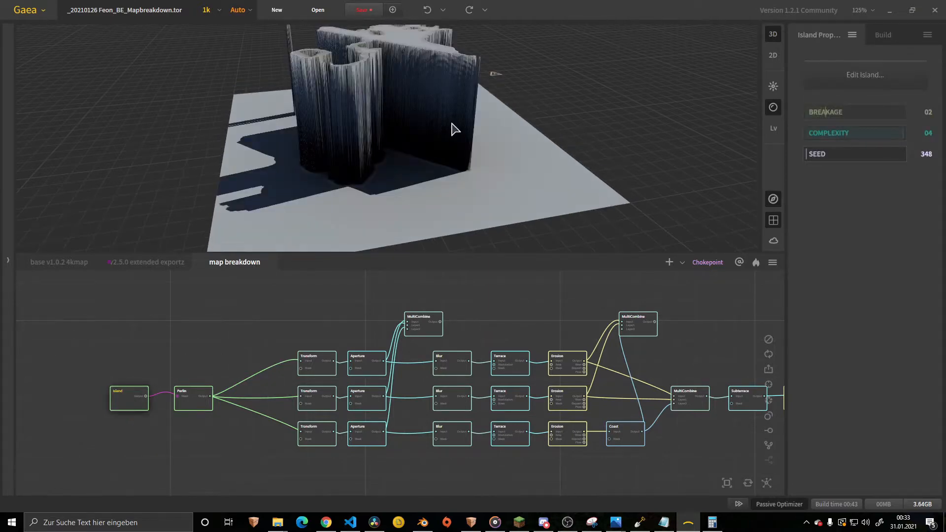
pyautogui.scroll(-3, 404, 165)
pyautogui.moveTo(392, 94); pyautogui.dragTo(388, 150)
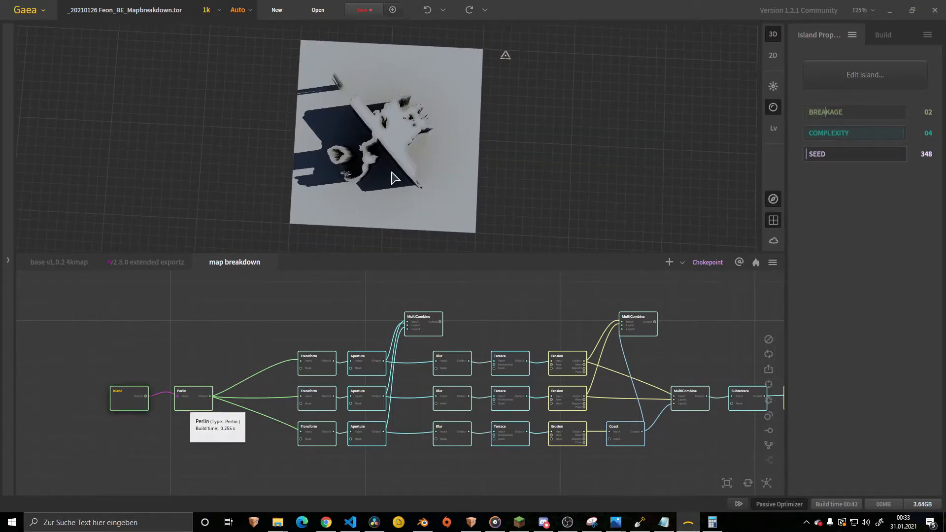
# - Preview the Perlin node's result and inspect the noisy island terrain from the side and up close
pyautogui.click(187, 404)
pyautogui.moveTo(385, 222); pyautogui.dragTo(394, 85)
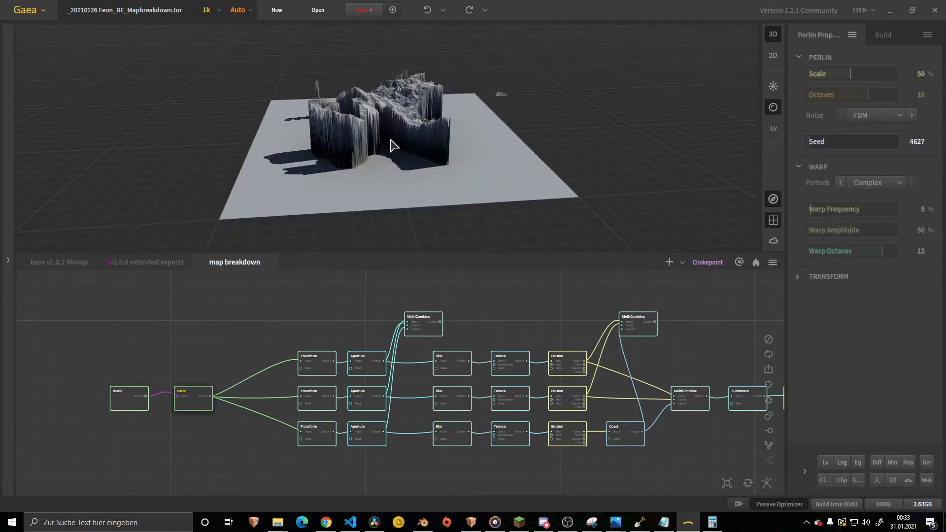
pyautogui.scroll(5, 392, 143)
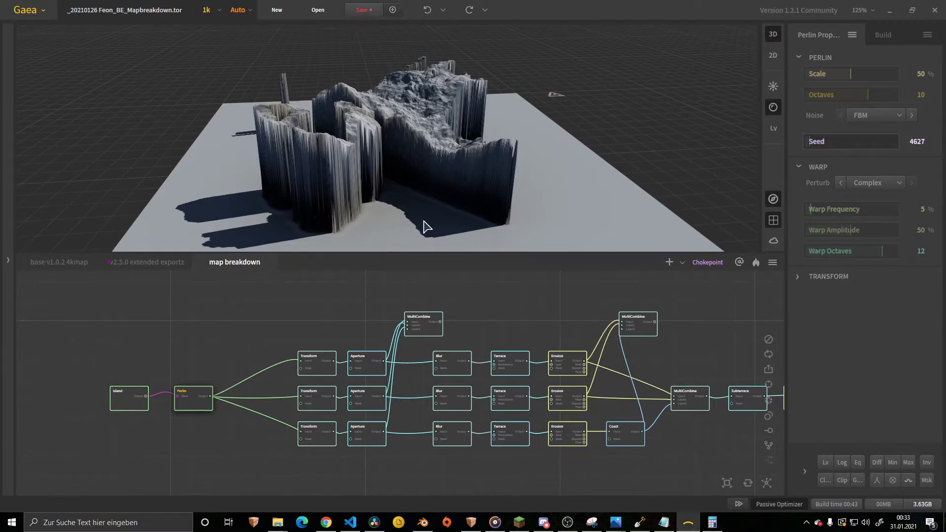
pyautogui.moveTo(422, 227); pyautogui.dragTo(326, 183, button='middle')
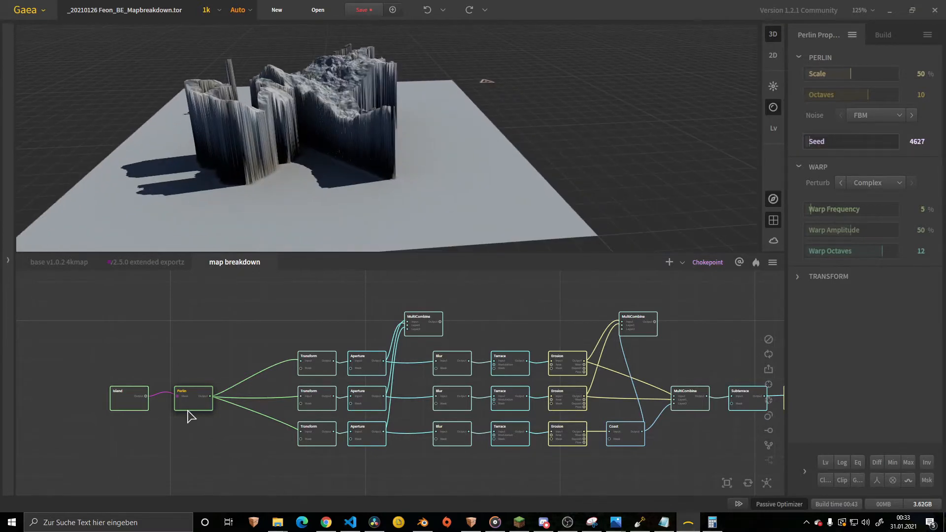
# - Preview the three Transform nodes after Perlin one by one to compare their clamped height layers
pyautogui.moveTo(312, 337); pyautogui.dragTo(297, 335, button='middle')
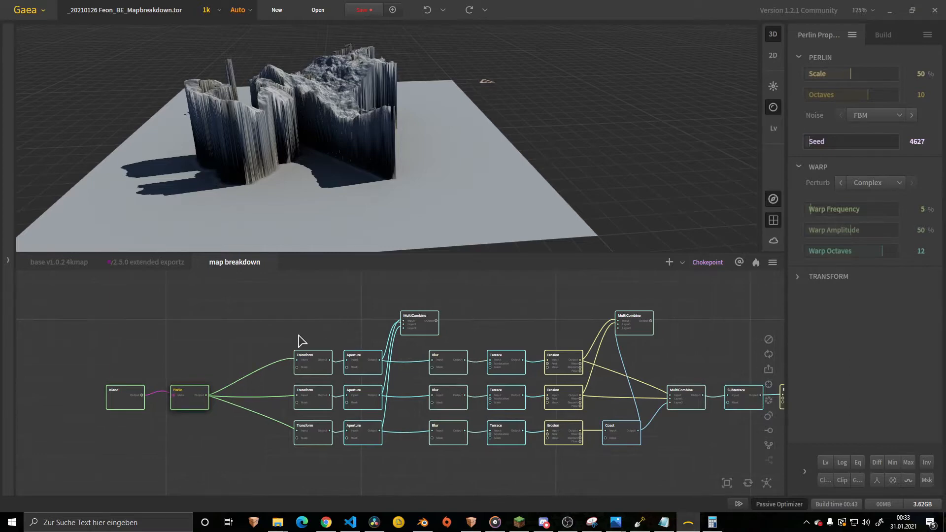
pyautogui.click(301, 370)
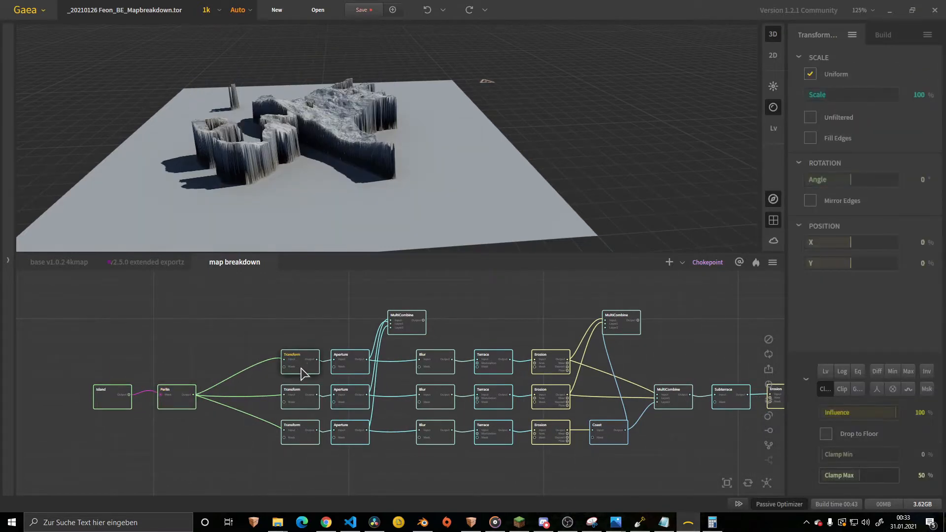
pyautogui.click(303, 407)
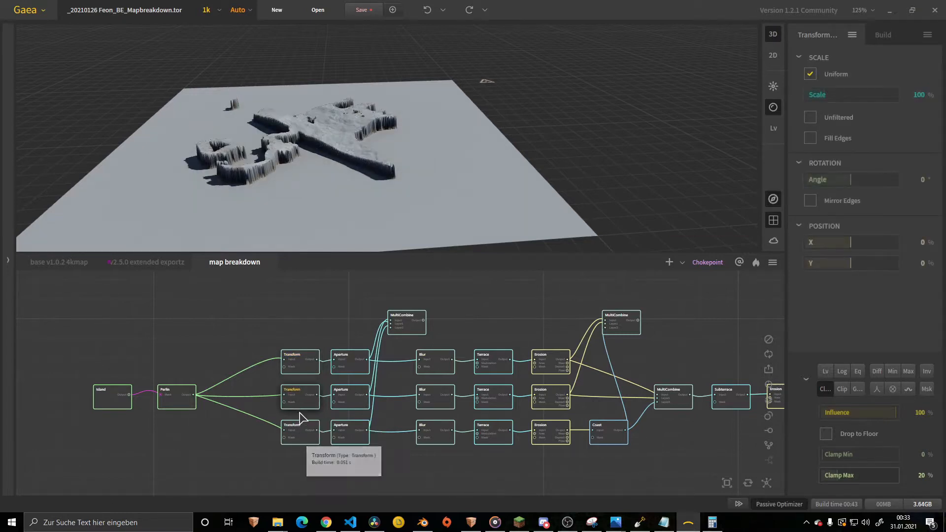
pyautogui.click(306, 432)
pyautogui.scroll(3, 355, 218)
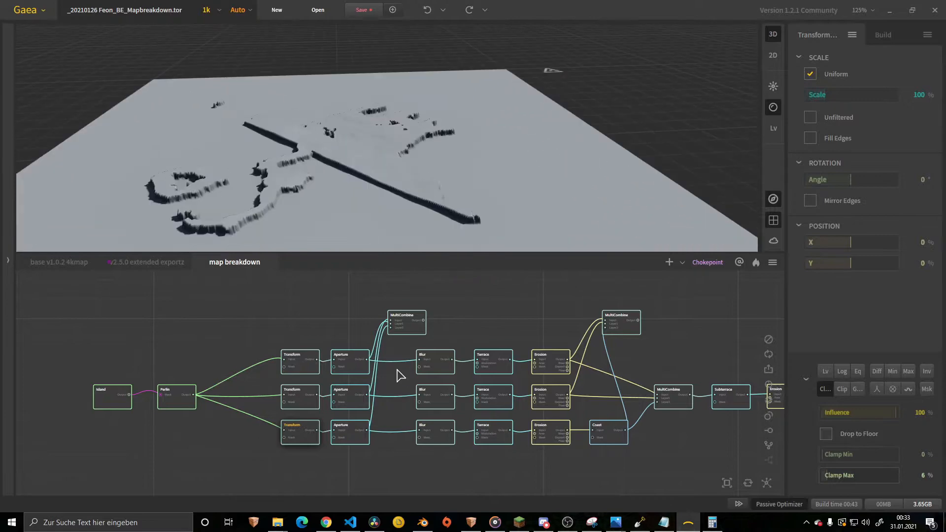
# - Preview the three Aperture nodes one by one to compare the expanded height layers
pyautogui.click(351, 368)
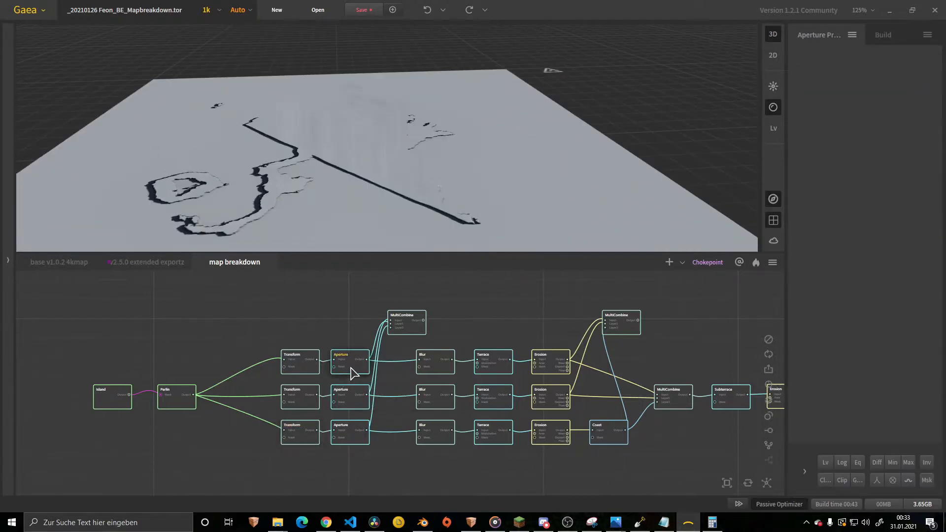
pyautogui.click(353, 408)
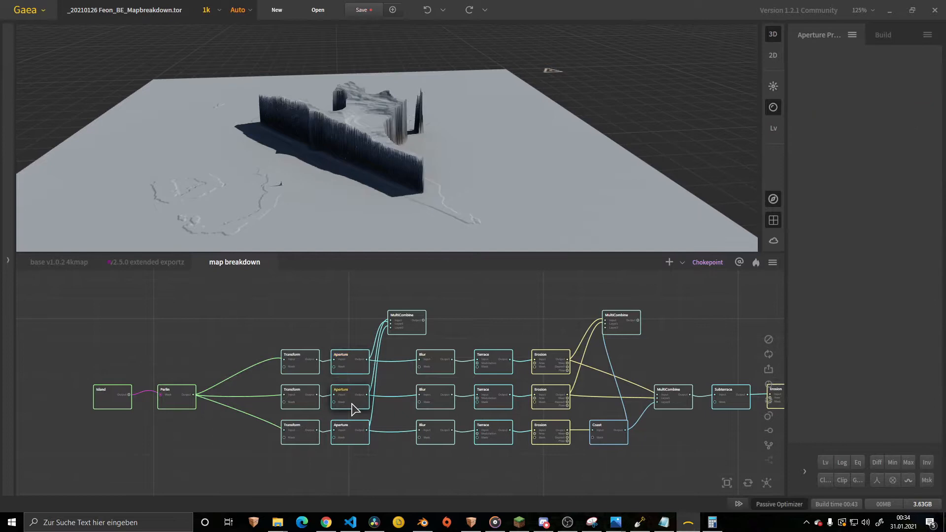
pyautogui.click(351, 439)
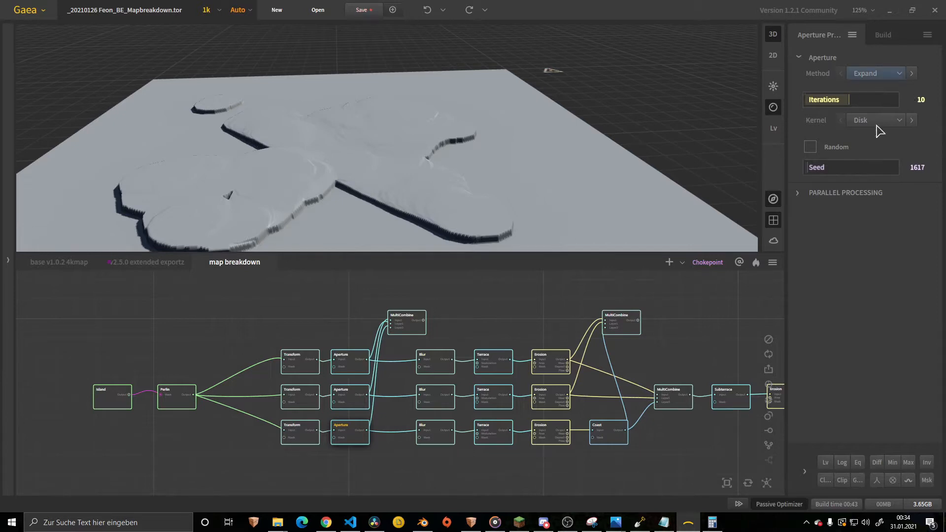
# - Preview the MultiCombine node fed by the Aperture nodes and inspect the stacked layers from different angles
pyautogui.click(412, 335)
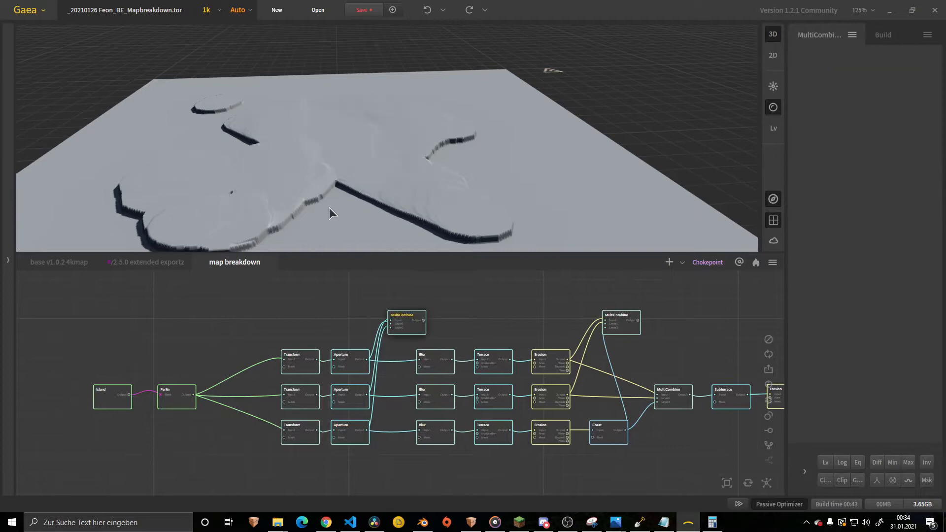
pyautogui.moveTo(439, 197); pyautogui.dragTo(313, 140)
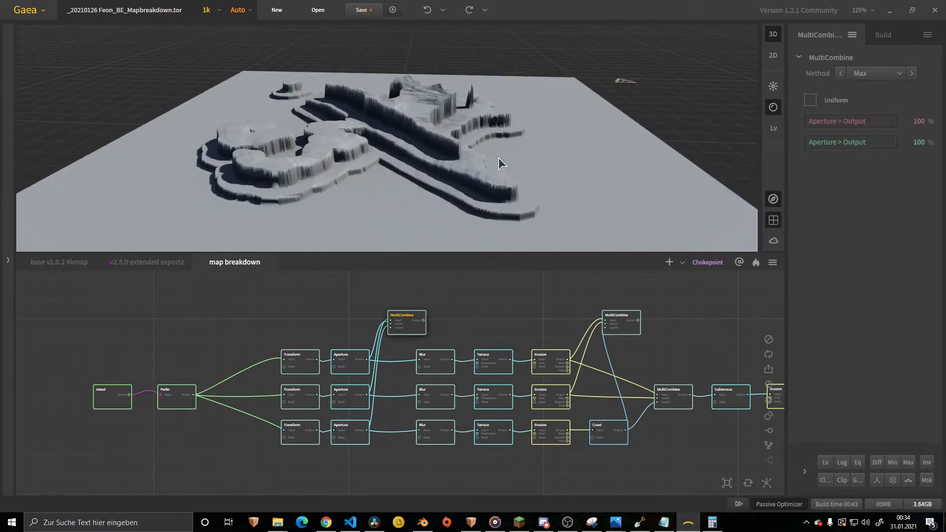
pyautogui.moveTo(500, 162); pyautogui.dragTo(504, 223)
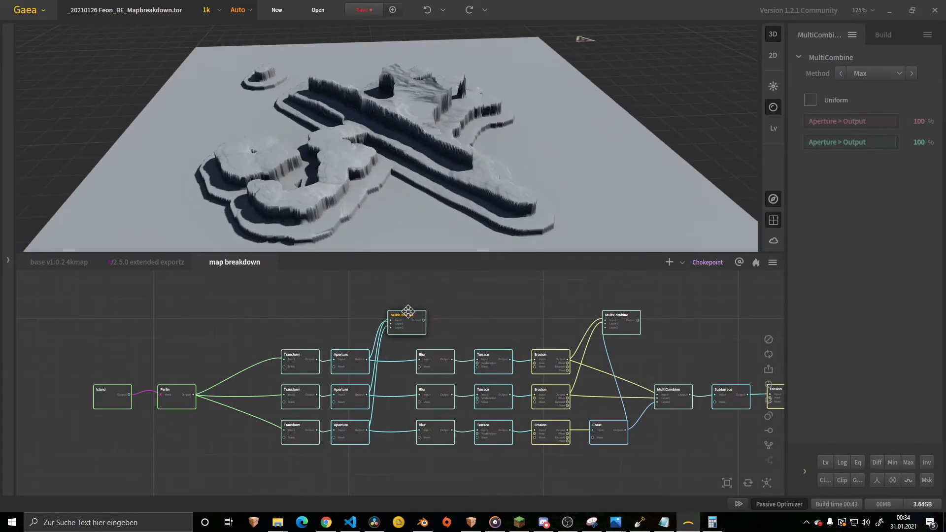
# - Preview the middle branch's Blur, Terrace and Erosion nodes in turn and select that branch from Transform to Erosion
pyautogui.scroll(2, 407, 316)
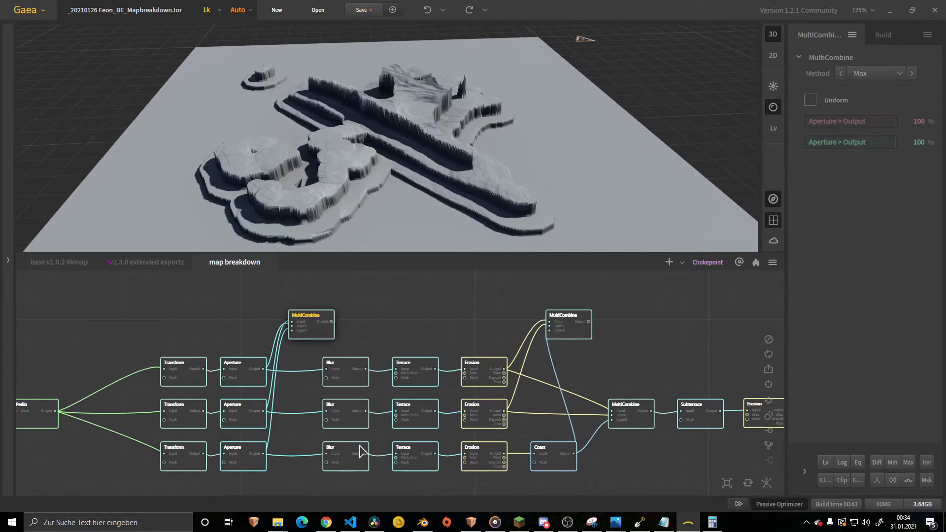
pyautogui.click(348, 423)
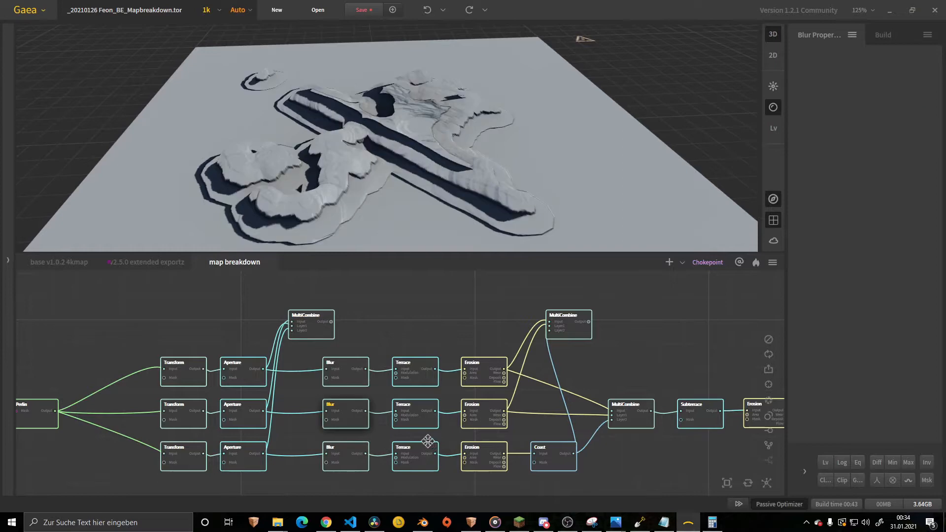
pyautogui.click(414, 414)
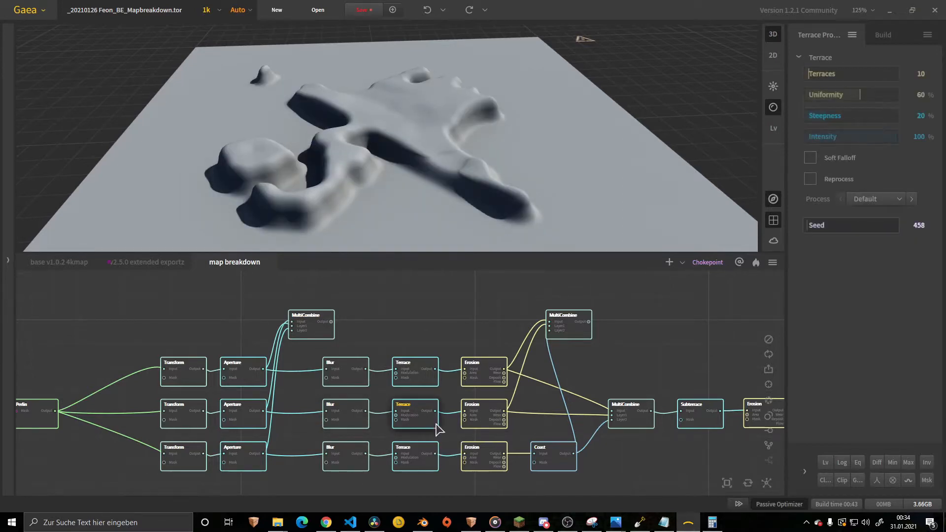
pyautogui.click(485, 414)
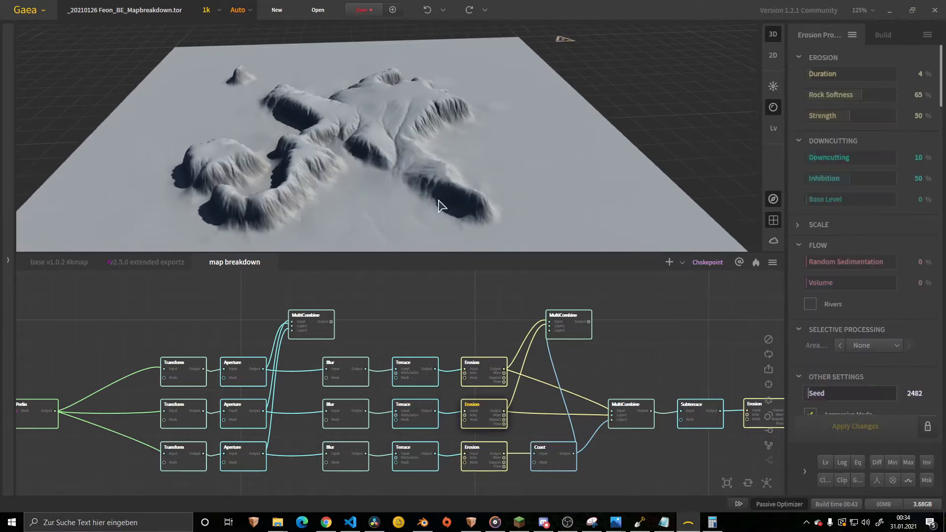
pyautogui.moveTo(394, 217); pyautogui.dragTo(379, 220)
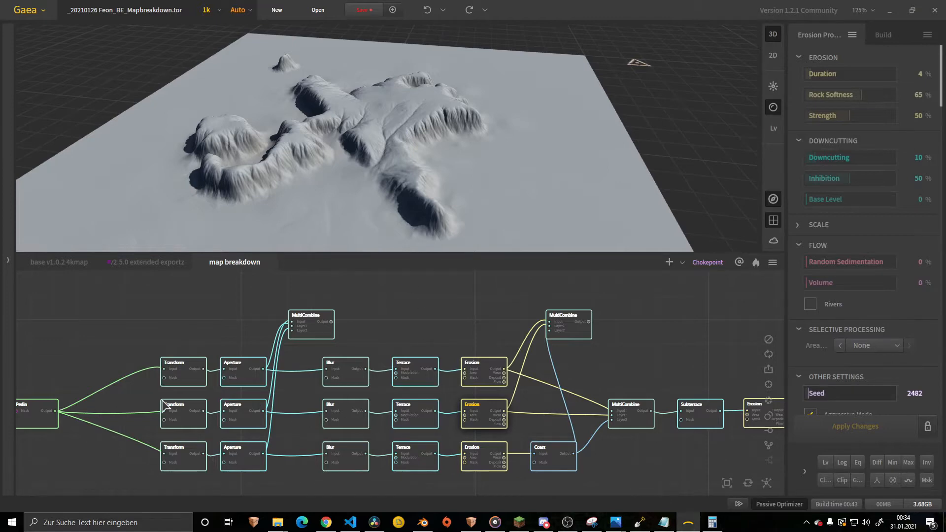
pyautogui.moveTo(136, 393); pyautogui.dragTo(538, 428)
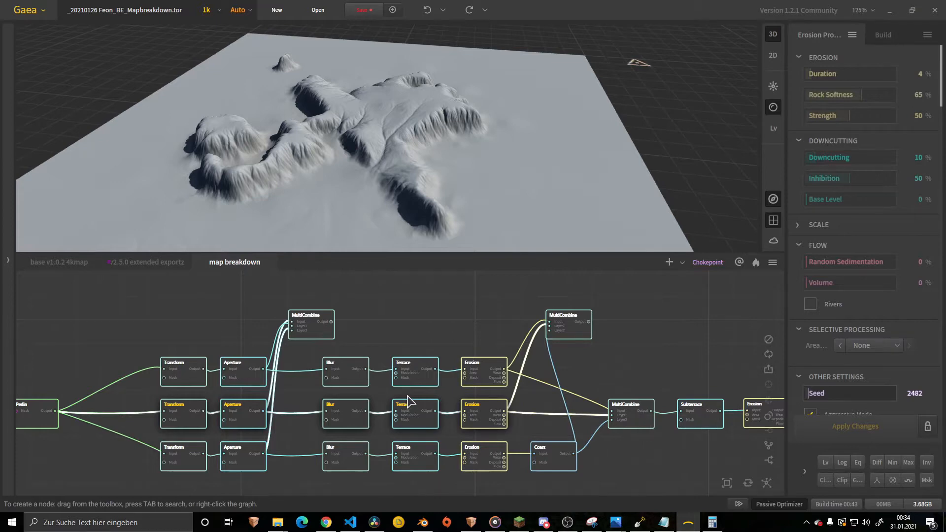
pyautogui.moveTo(414, 393); pyautogui.dragTo(444, 378, button='middle')
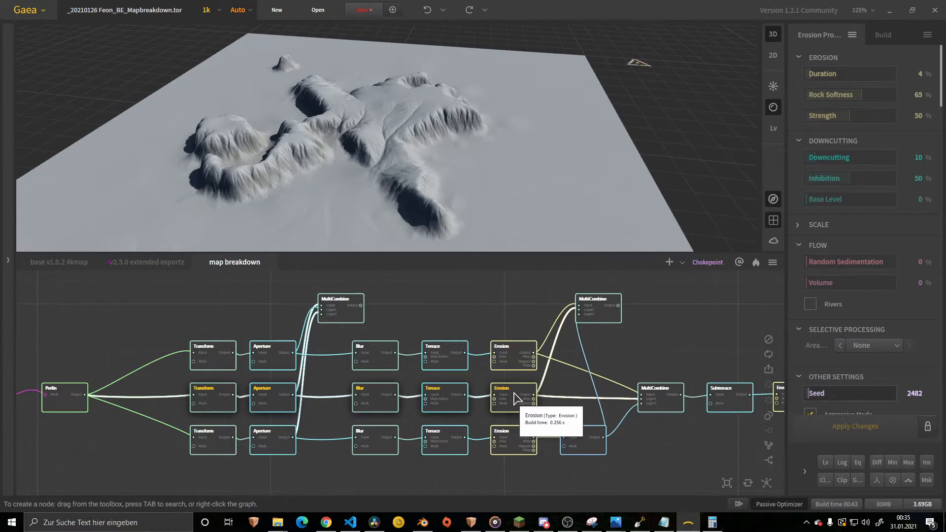
# - Preview the MultiCombine node before Subterrace and inspect the merged eroded layers up close
pyautogui.click(655, 389)
pyautogui.scroll(3, 421, 126)
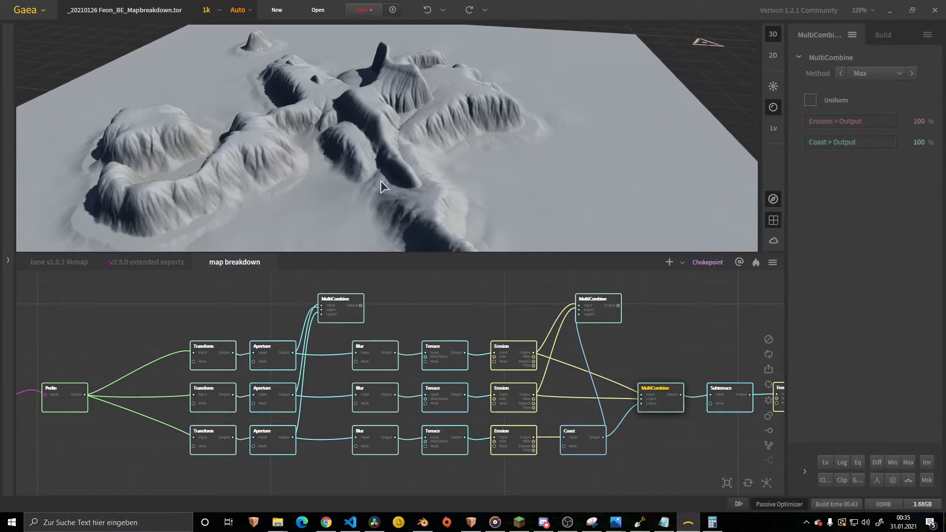
pyautogui.moveTo(347, 158)
pyautogui.mouseDown()
pyautogui.moveTo(354, 148)
pyautogui.moveTo(308, 181)
pyautogui.moveTo(347, 195)
pyautogui.moveTo(367, 129)
pyautogui.mouseUp()
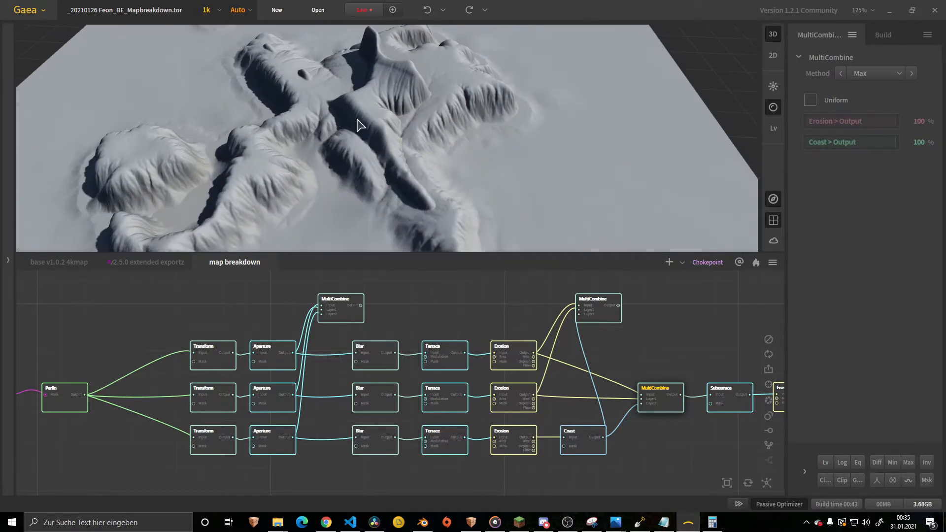
# - Compare the upper and middle branches' Erosion results with the MultiCombine output, examining where the layers meet
pyautogui.click(514, 353)
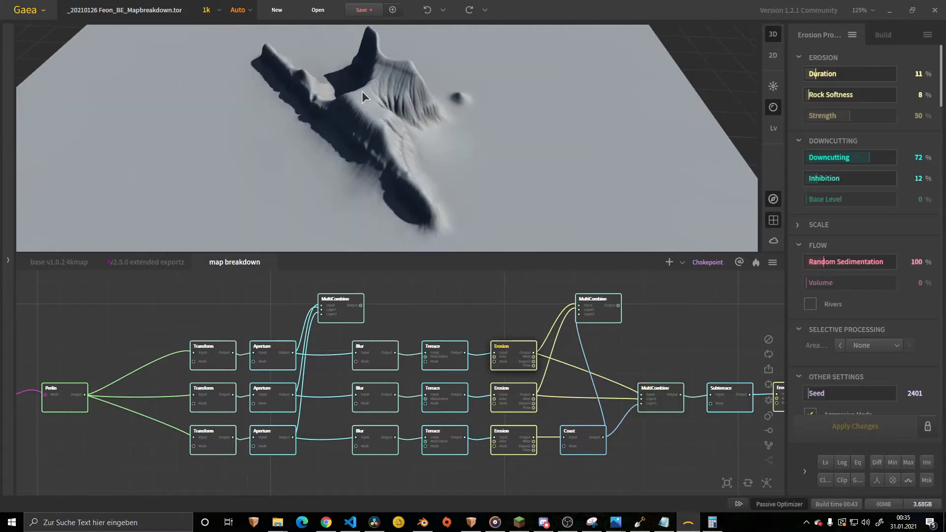
pyautogui.click(518, 396)
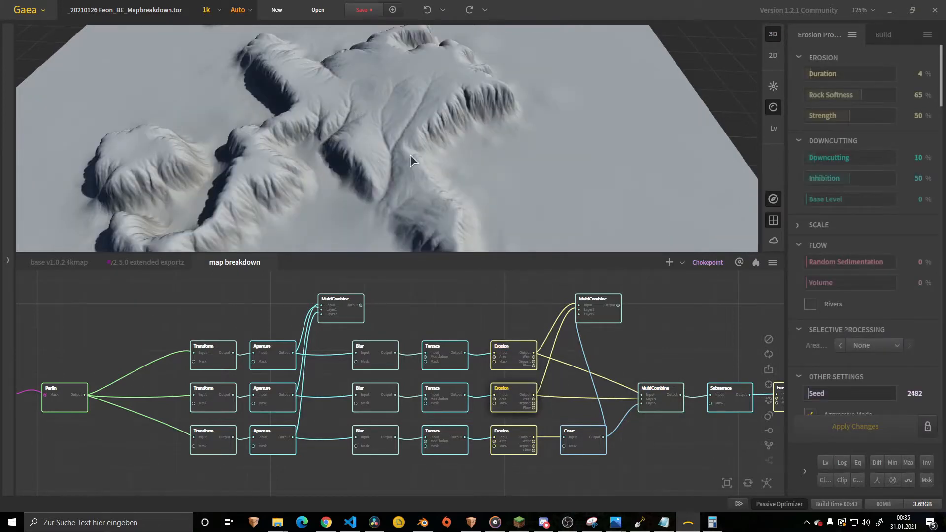
pyautogui.click(660, 397)
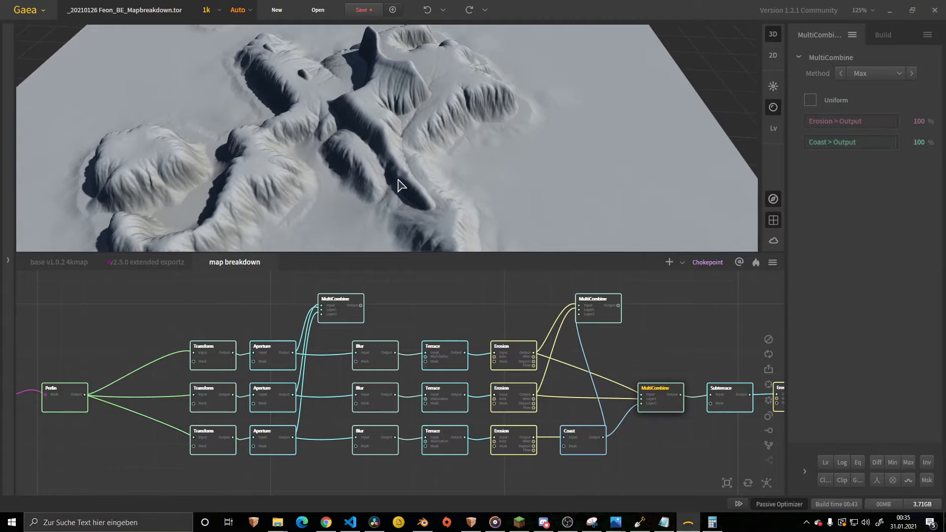
pyautogui.moveTo(397, 179); pyautogui.dragTo(411, 103)
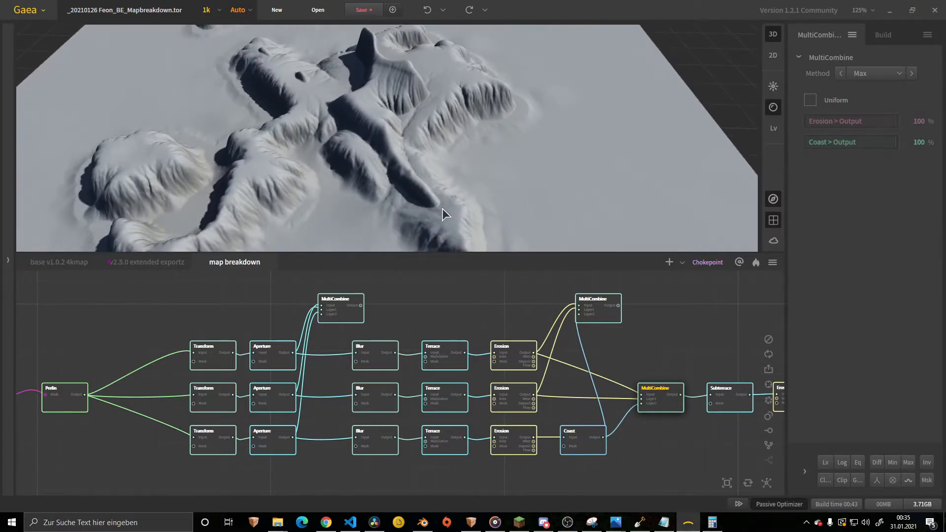
pyautogui.scroll(5, 449, 202)
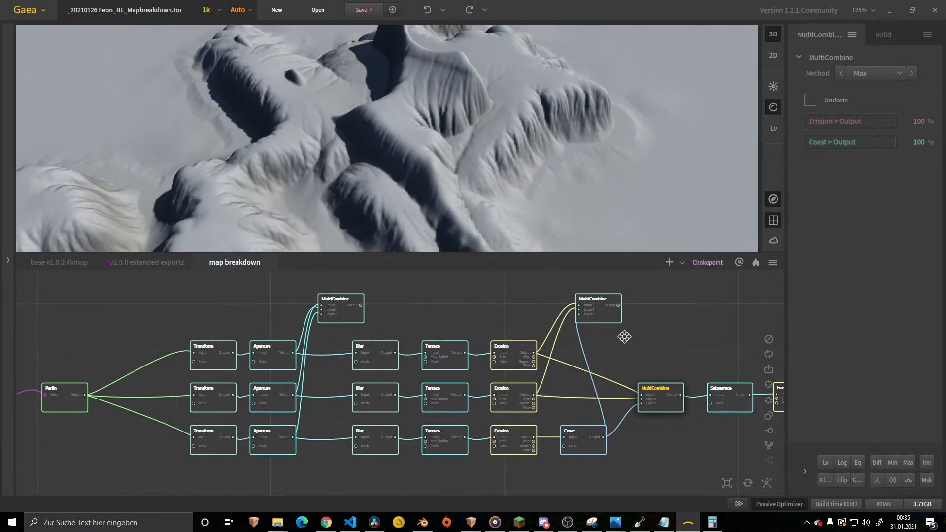
pyautogui.moveTo(624, 337); pyautogui.dragTo(617, 331, button='middle')
pyautogui.scroll(-5, 393, 170)
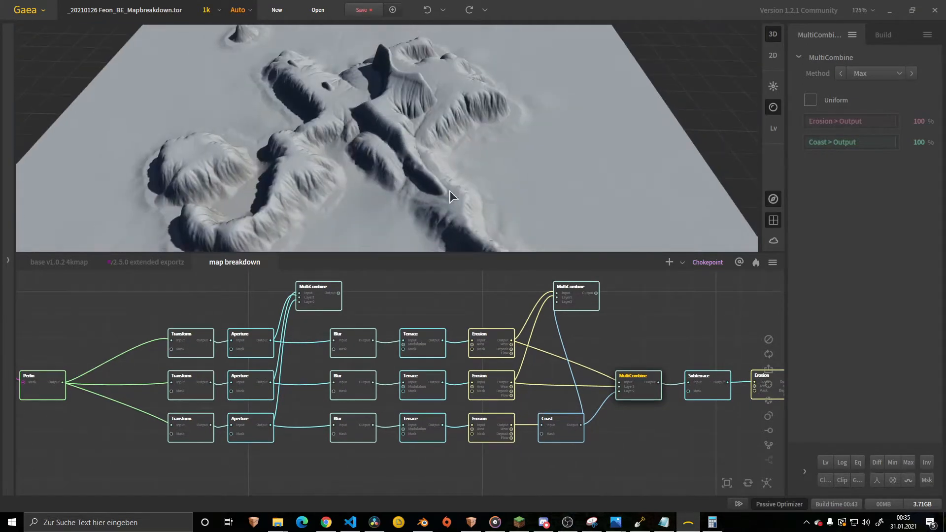
# - Preview the Erosion node after Subterrace and inspect the combined terrain from several angles and distances
pyautogui.moveTo(636, 341); pyautogui.dragTo(541, 333, button='middle')
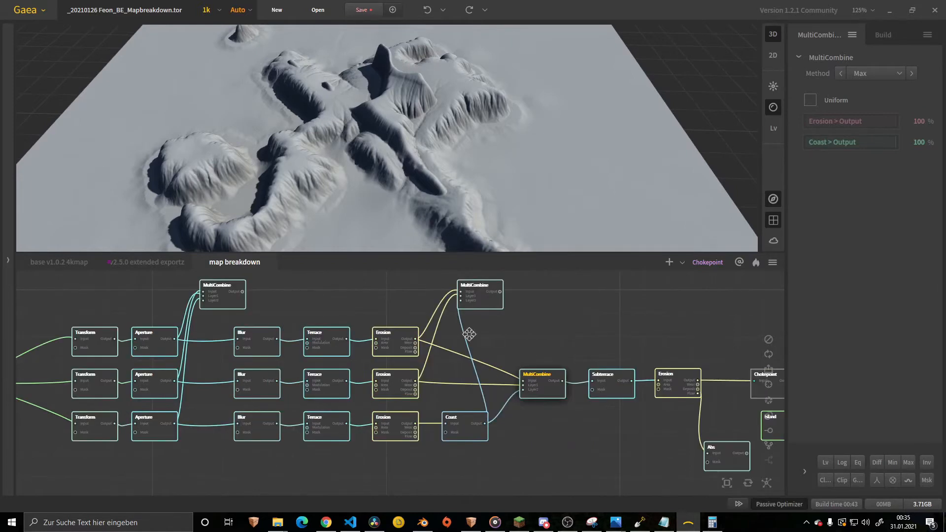
pyautogui.moveTo(472, 327); pyautogui.dragTo(460, 336, button='middle')
pyautogui.moveTo(533, 353); pyautogui.dragTo(443, 354, button='middle')
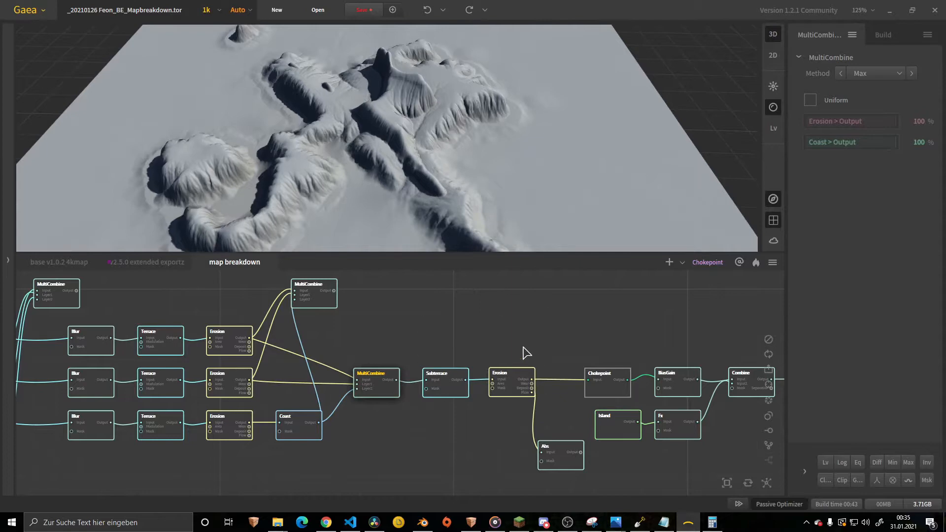
pyautogui.click(508, 380)
pyautogui.scroll(-3, 473, 167)
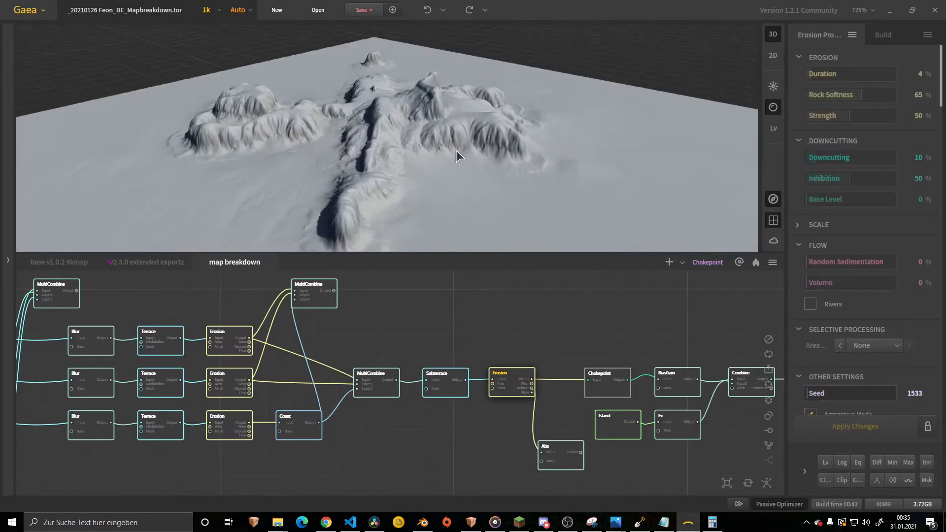
pyautogui.scroll(3, 425, 148)
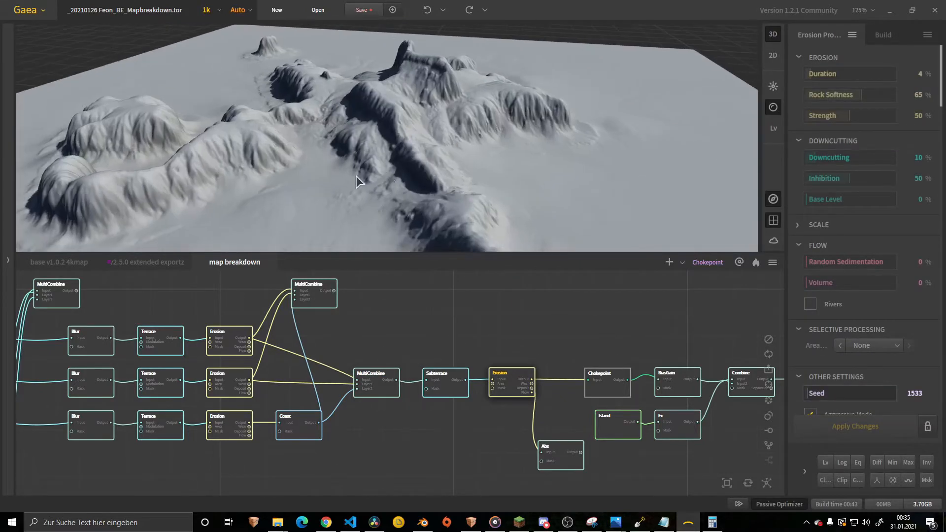
pyautogui.moveTo(357, 176)
pyautogui.mouseDown()
pyautogui.moveTo(365, 150)
pyautogui.moveTo(366, 168)
pyautogui.mouseUp()
pyautogui.scroll(-3, 366, 169)
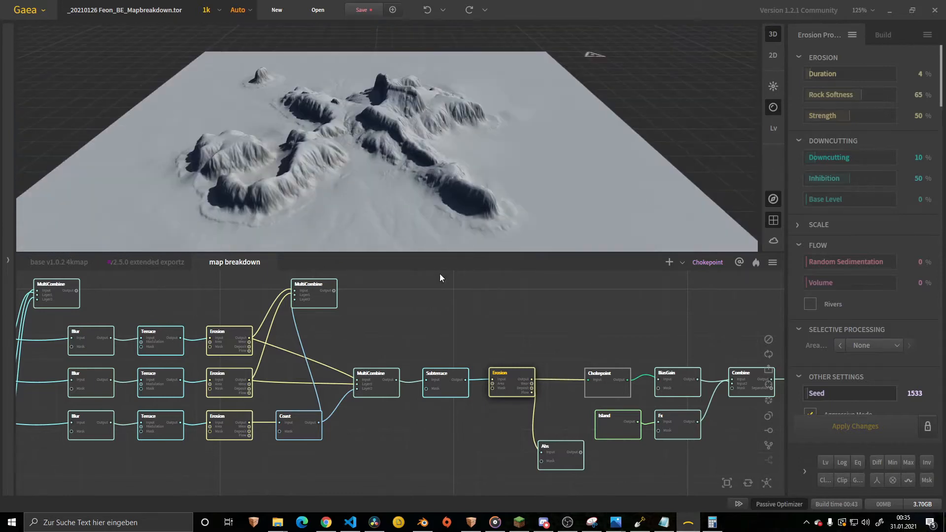
# - Preview the Abs node connected to the last Erosion node's Flow output and examine the flow mask and its connection
pyautogui.moveTo(509, 328); pyautogui.dragTo(448, 327)
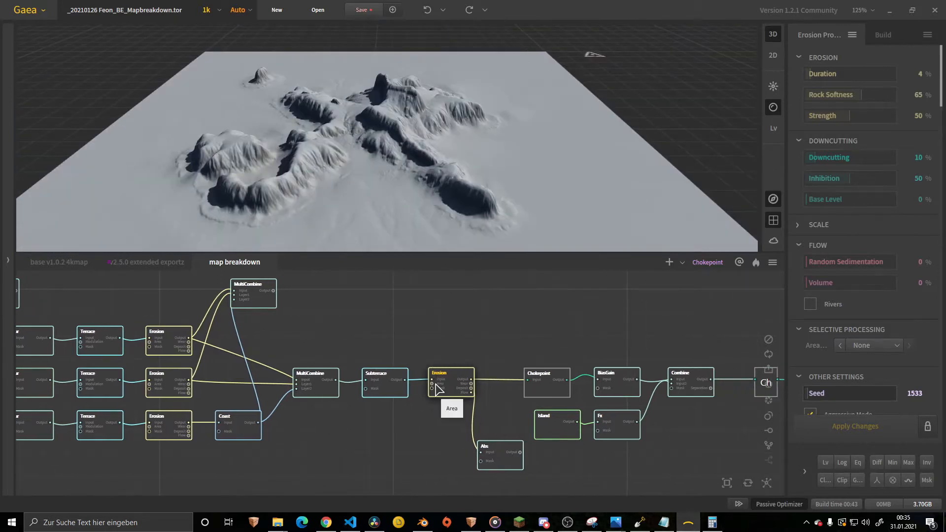
pyautogui.click(499, 455)
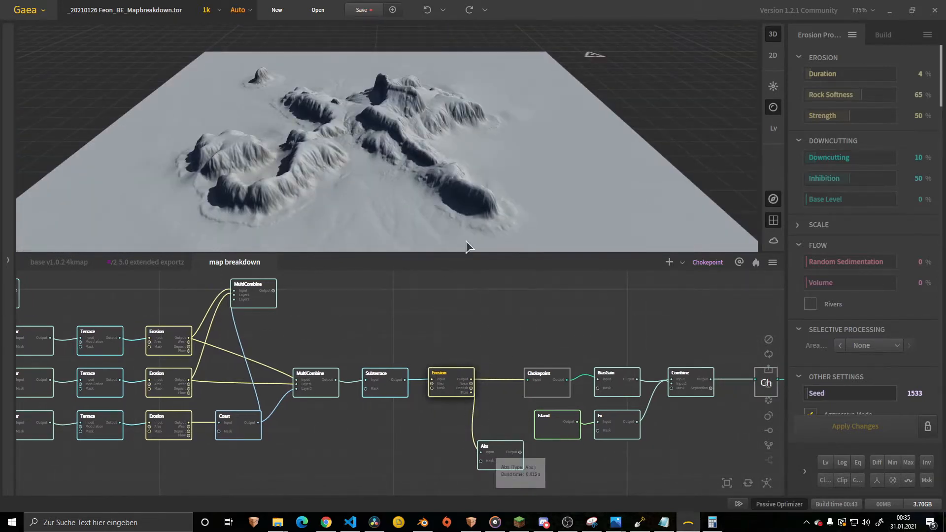
pyautogui.moveTo(422, 191); pyautogui.dragTo(532, 217)
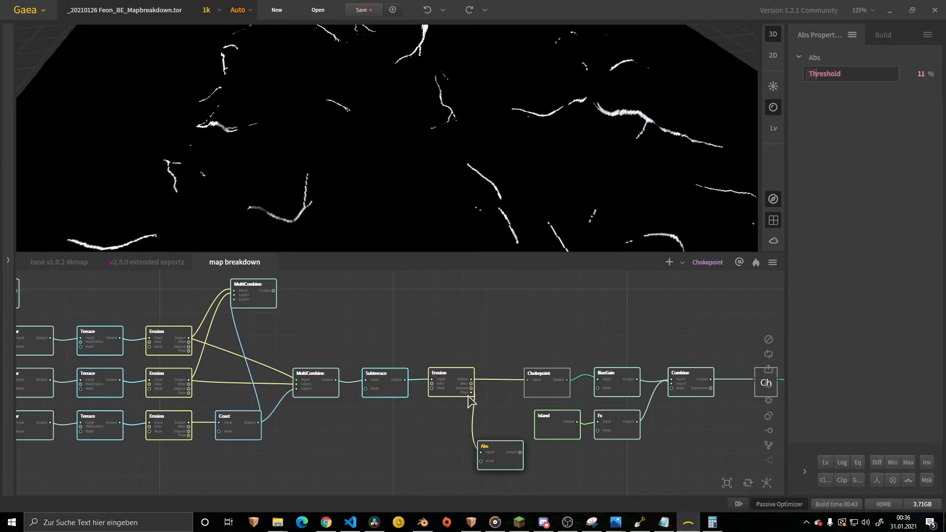
pyautogui.scroll(4, 470, 402)
pyautogui.scroll(-2, 493, 434)
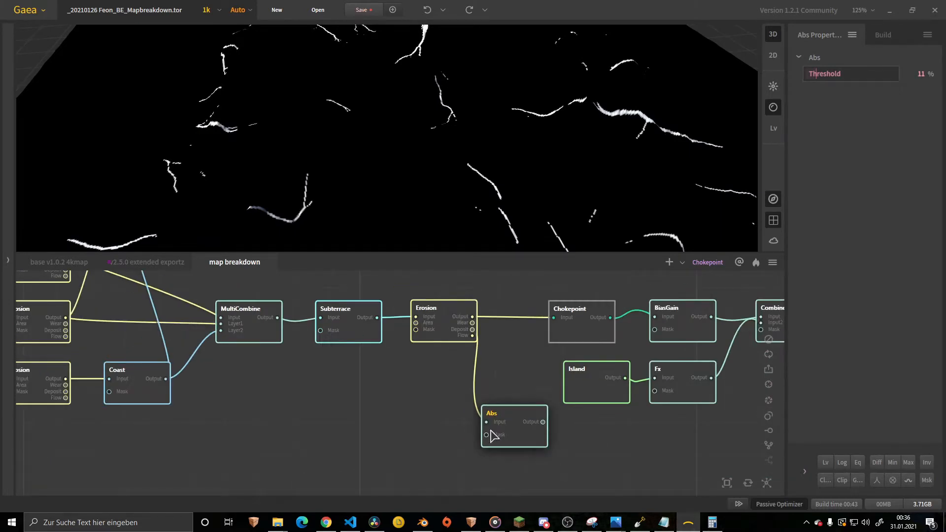
pyautogui.moveTo(437, 108); pyautogui.dragTo(437, 173)
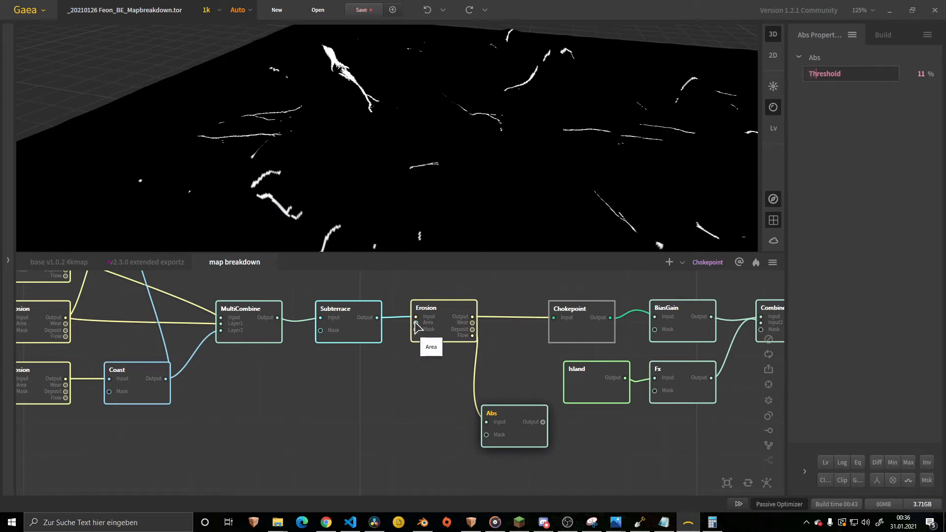
pyautogui.moveTo(409, 166); pyautogui.dragTo(404, 196)
pyautogui.scroll(1, 555, 365)
# - Preview the Chokepoint node after the last Erosion and inspect the terrain from above and in side profile
pyautogui.moveTo(552, 364); pyautogui.dragTo(256, 436, button='middle')
pyautogui.scroll(-2, 308, 363)
pyautogui.click(306, 377)
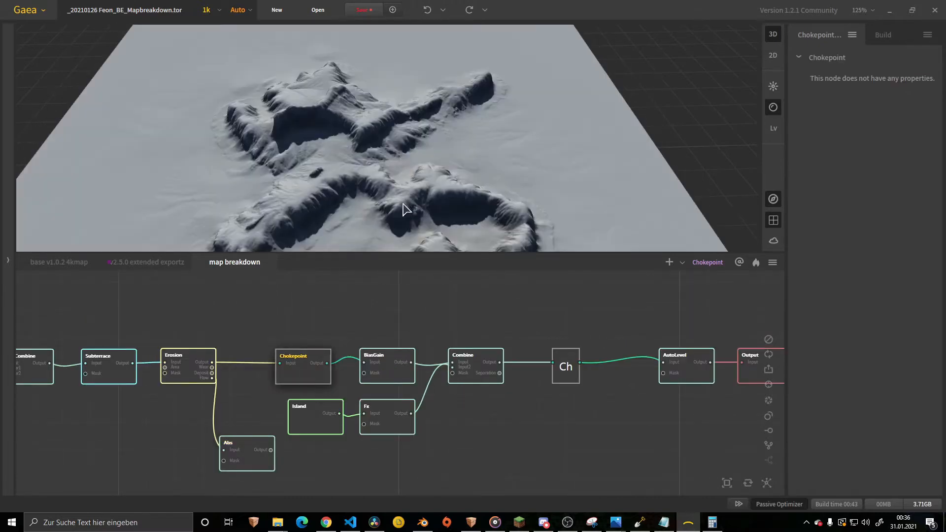
pyautogui.scroll(-3, 400, 169)
pyautogui.moveTo(452, 194); pyautogui.dragTo(406, 188)
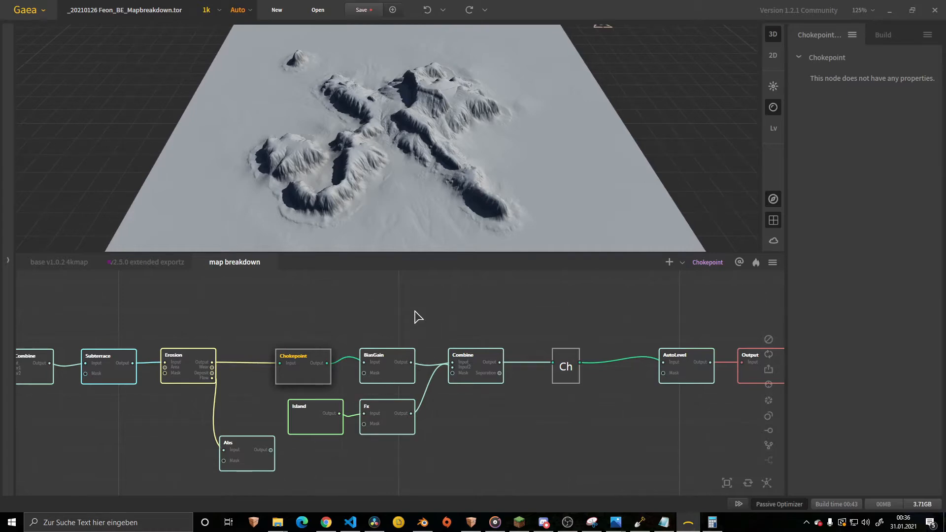
pyautogui.scroll(-3, 418, 210)
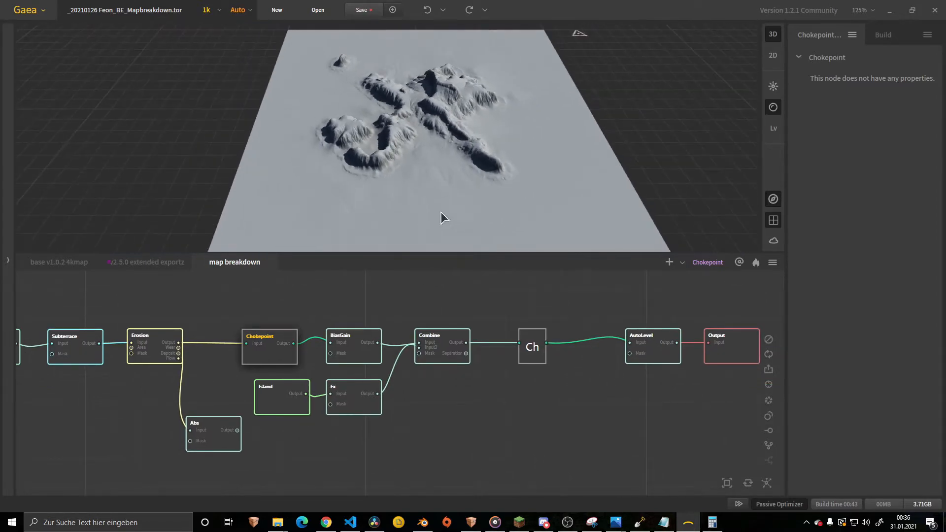
pyautogui.moveTo(441, 212); pyautogui.dragTo(434, 117)
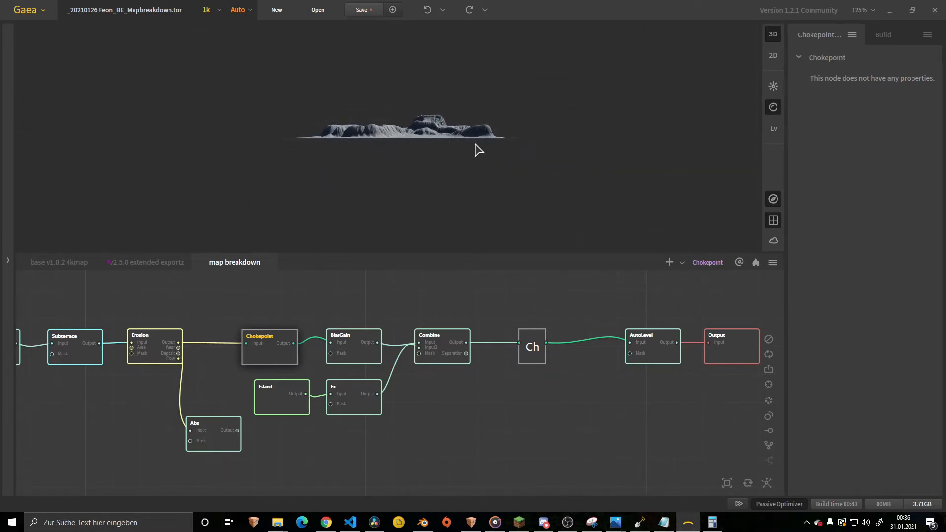
# - Compare the Chokepoint terrain with the following BiasGain node's result in side profile
pyautogui.moveTo(405, 193); pyautogui.dragTo(404, 217)
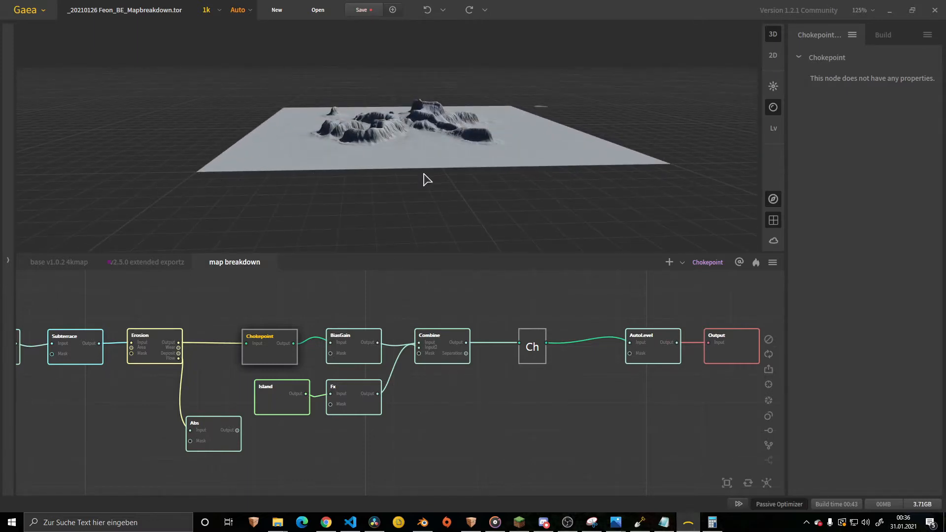
pyautogui.moveTo(453, 197); pyautogui.dragTo(450, 166)
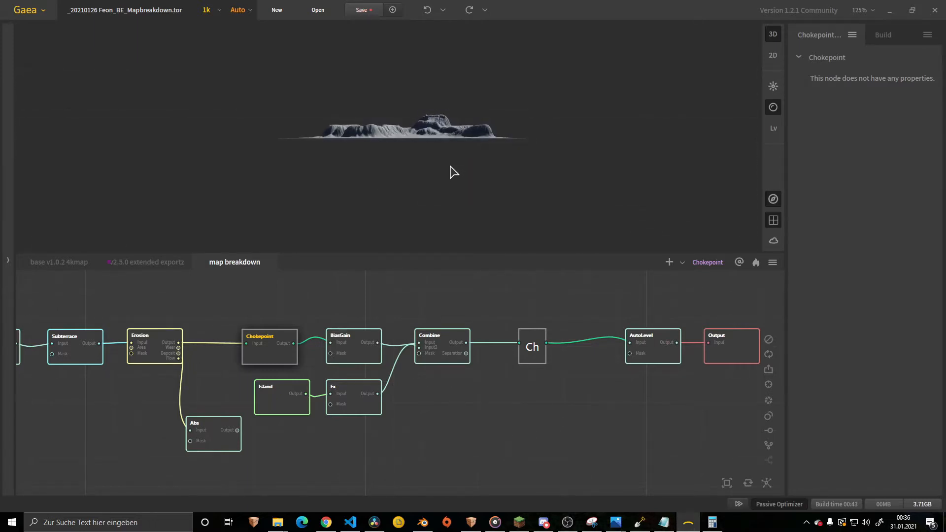
pyautogui.click(338, 345)
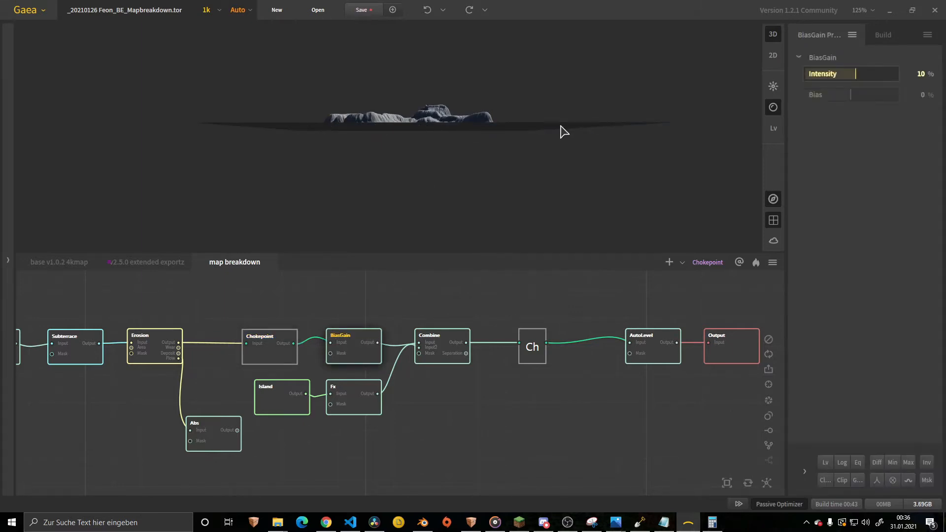
# - Preview the Combine node set to Subtract and inspect its terrain and small edge features from above and up close
pyautogui.click(446, 338)
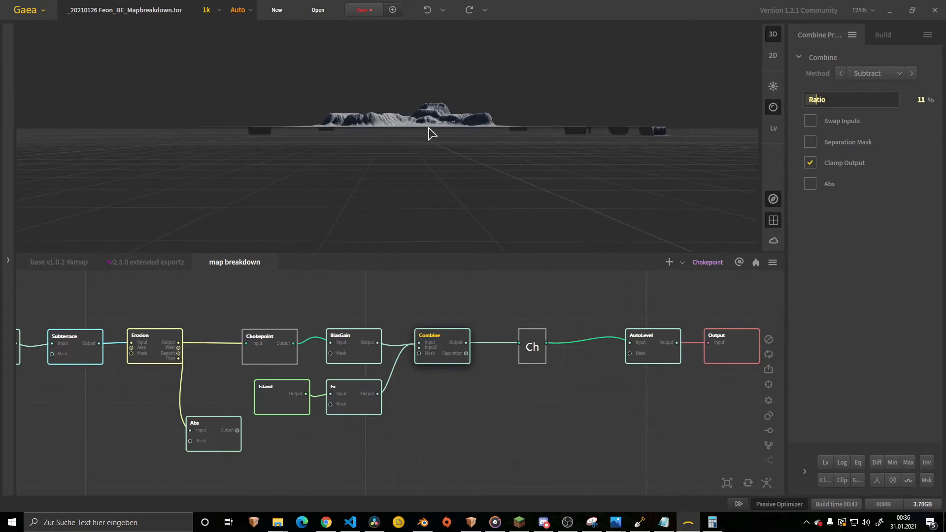
pyautogui.moveTo(433, 133); pyautogui.dragTo(436, 211)
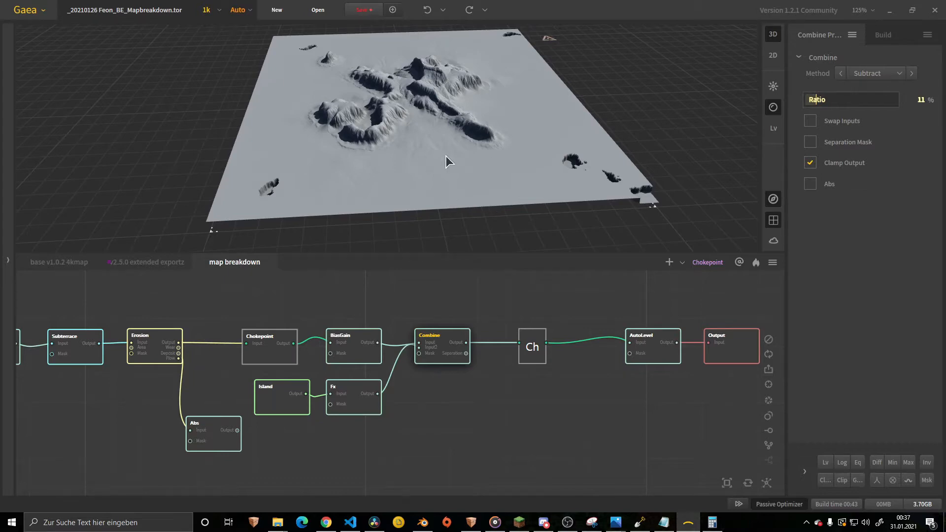
pyautogui.moveTo(494, 191); pyautogui.dragTo(377, 133)
pyautogui.scroll(4, 414, 187)
pyautogui.moveTo(437, 101); pyautogui.dragTo(452, 166)
pyautogui.moveTo(397, 175); pyautogui.dragTo(449, 115)
pyautogui.moveTo(493, 148); pyautogui.dragTo(484, 179)
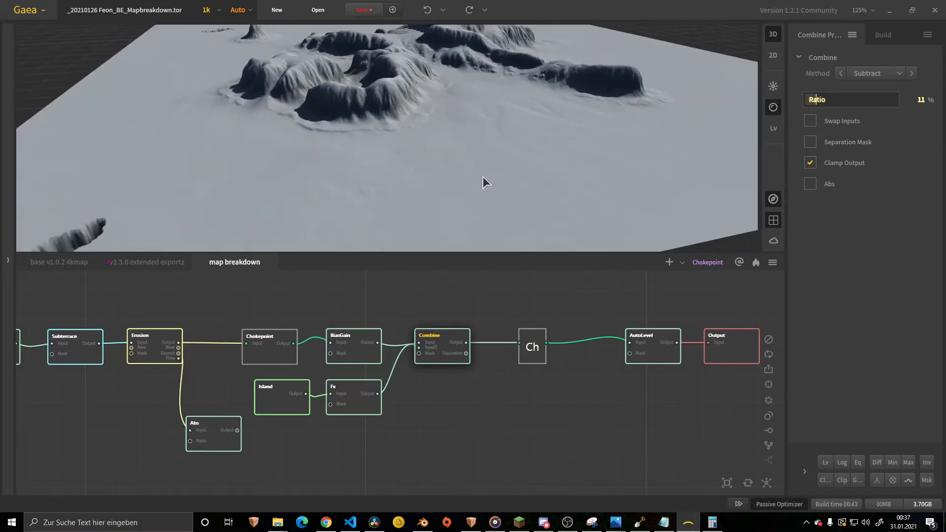
pyautogui.click(918, 100)
# - Preview the Fx node after the second Island and inspect the whole terrain it feeds into Combine
pyautogui.click(363, 388)
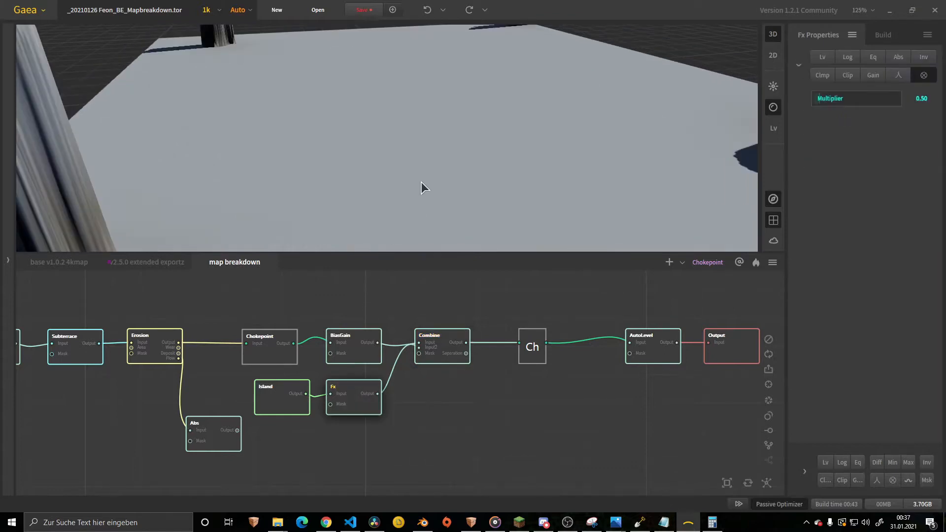
pyautogui.scroll(-4, 439, 187)
pyautogui.moveTo(495, 308); pyautogui.dragTo(506, 309, button='middle')
pyautogui.scroll(-1, 506, 309)
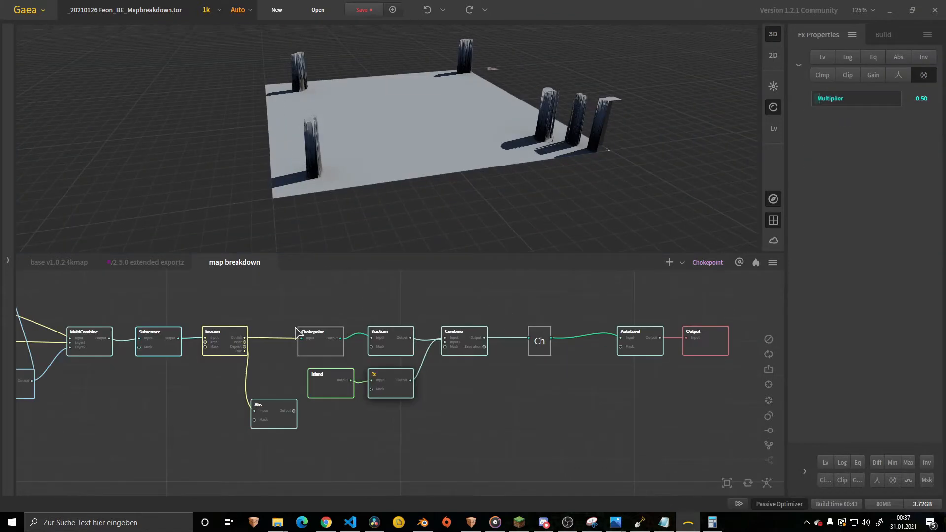
# - Trace the node chain from the eroded branches through MultiCombine and Combine to AutoLevel and Output
pyautogui.moveTo(544, 357); pyautogui.dragTo(430, 416, button='middle')
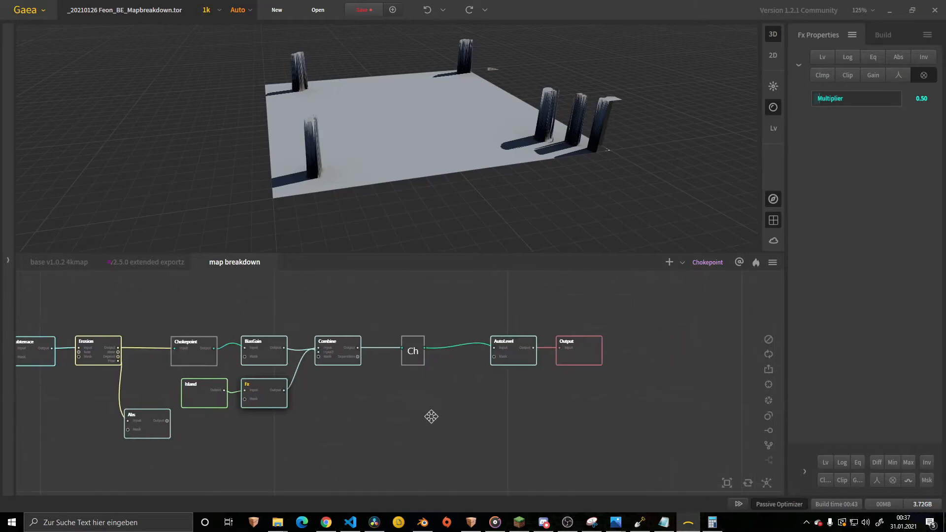
pyautogui.moveTo(172, 317); pyautogui.dragTo(446, 306, button='middle')
pyautogui.scroll(-1, 445, 306)
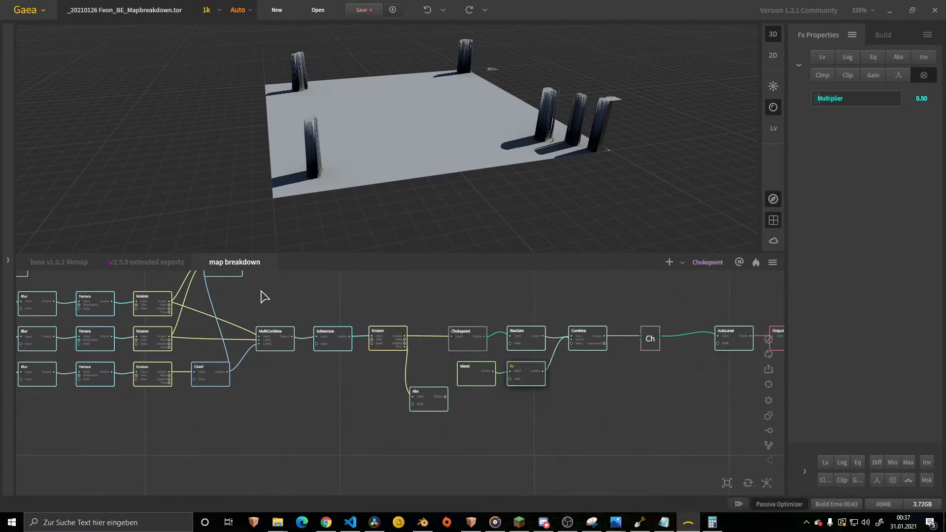
pyautogui.moveTo(509, 298); pyautogui.dragTo(271, 310, button='middle')
pyautogui.scroll(1, 270, 310)
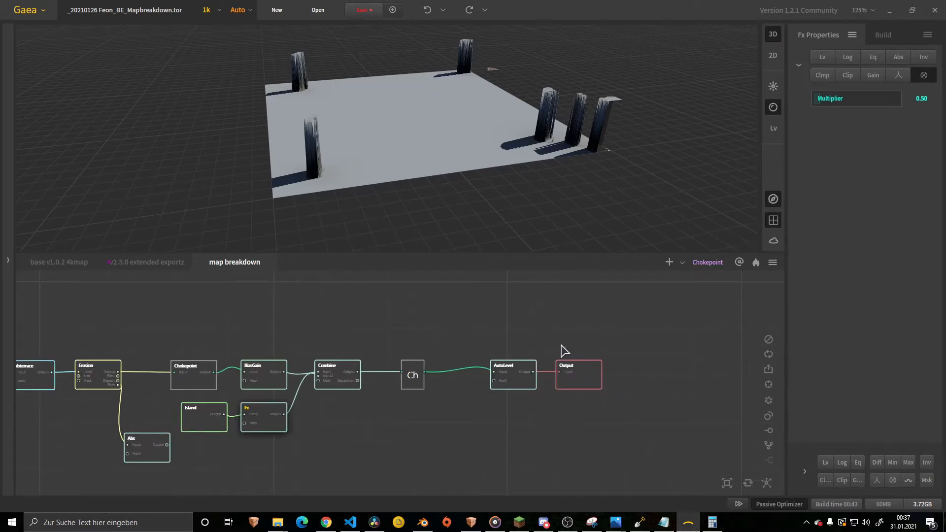
pyautogui.moveTo(562, 346); pyautogui.dragTo(439, 338, button='middle')
pyautogui.scroll(2, 424, 384)
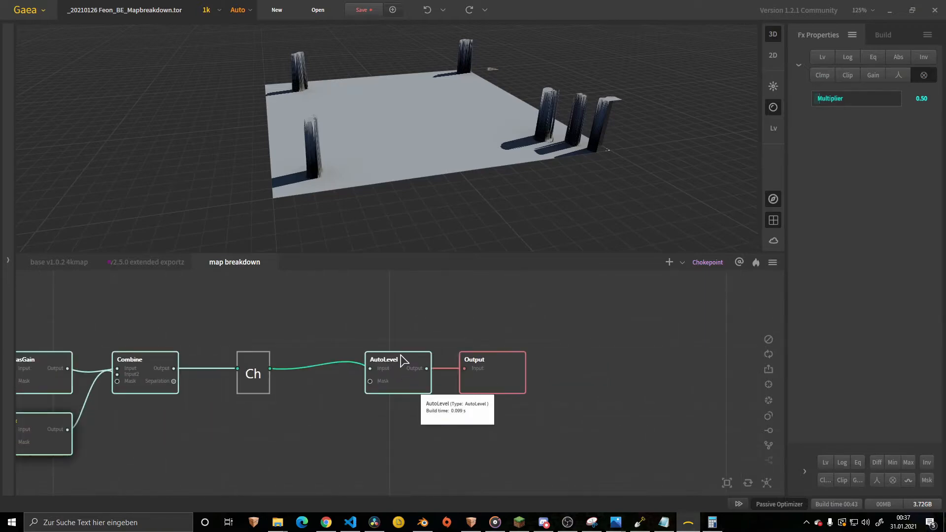
# - Preview the AutoLevel and Output nodes and inspect the final terrain from a different angle
pyautogui.click(407, 364)
pyautogui.scroll(2, 405, 111)
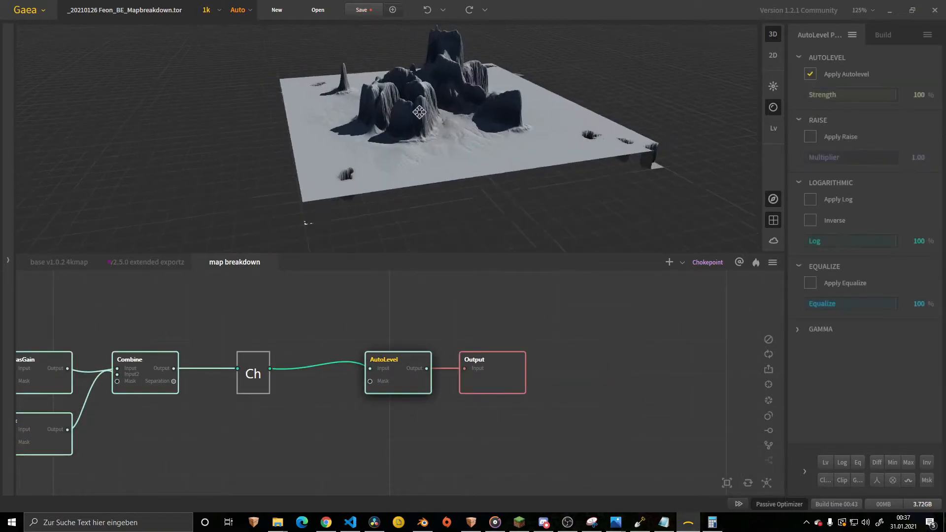
pyautogui.click(488, 369)
pyautogui.moveTo(489, 185); pyautogui.dragTo(425, 249)
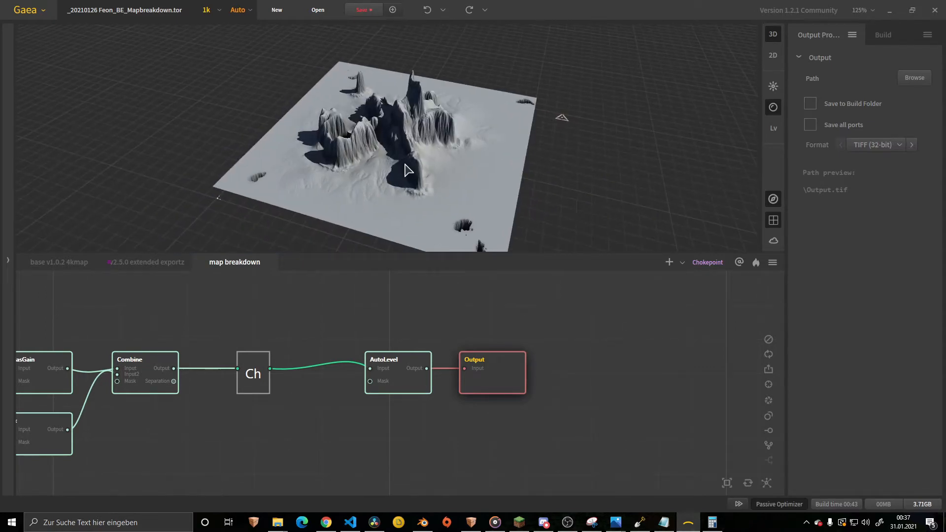
# - Switch to WorldPainter and examine the Feon map's western coastline up to the northern land bridge
pyautogui.moveTo(640, 523)
pyautogui.click(640, 476)
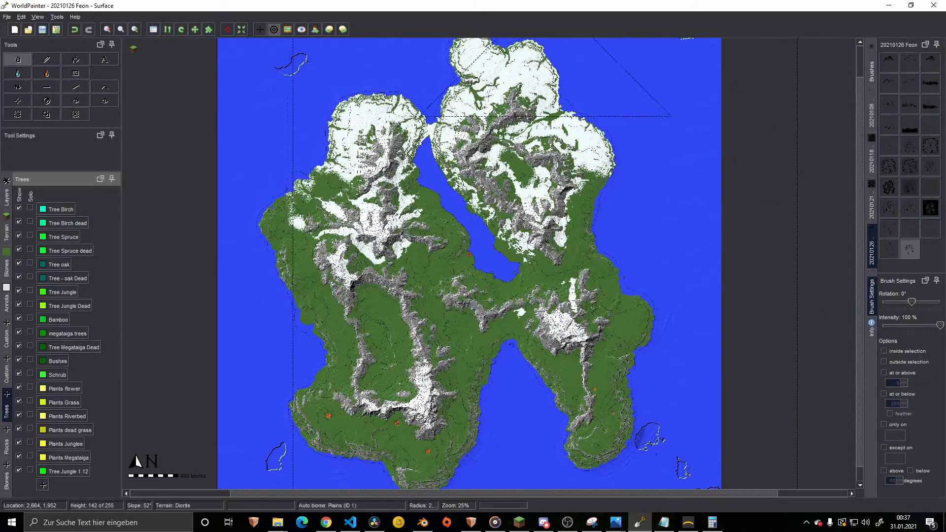
pyautogui.moveTo(425, 166); pyautogui.dragTo(568, 182, button='middle')
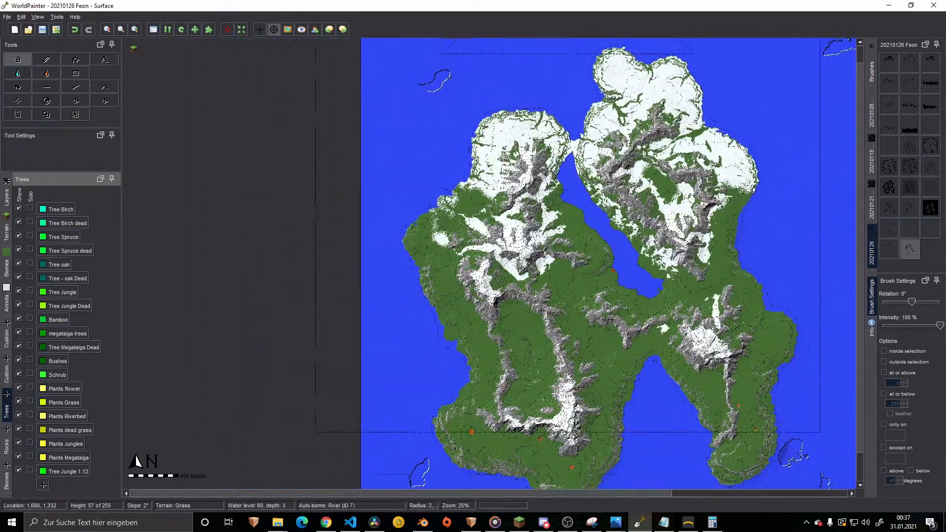
pyautogui.scroll(3, 389, 220)
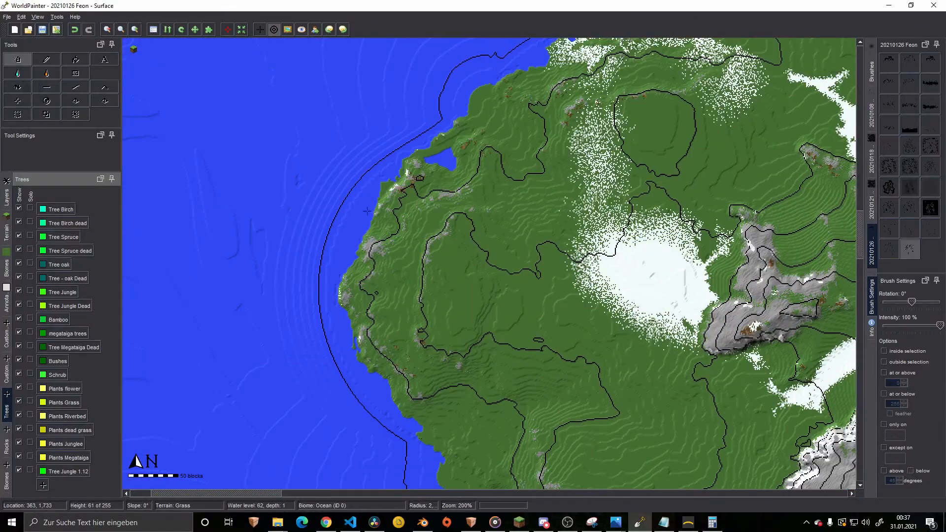
pyautogui.moveTo(492, 216); pyautogui.dragTo(445, 448, button='middle')
pyautogui.moveTo(659, 76); pyautogui.dragTo(505, 236, button='middle')
pyautogui.moveTo(653, 93); pyautogui.dragTo(585, 387, button='middle')
pyautogui.moveTo(616, 282); pyautogui.dragTo(265, 256, button='middle')
pyautogui.moveTo(635, 246); pyautogui.dragTo(455, 93, button='middle')
pyautogui.moveTo(643, 207); pyautogui.dragTo(540, 85, button='middle')
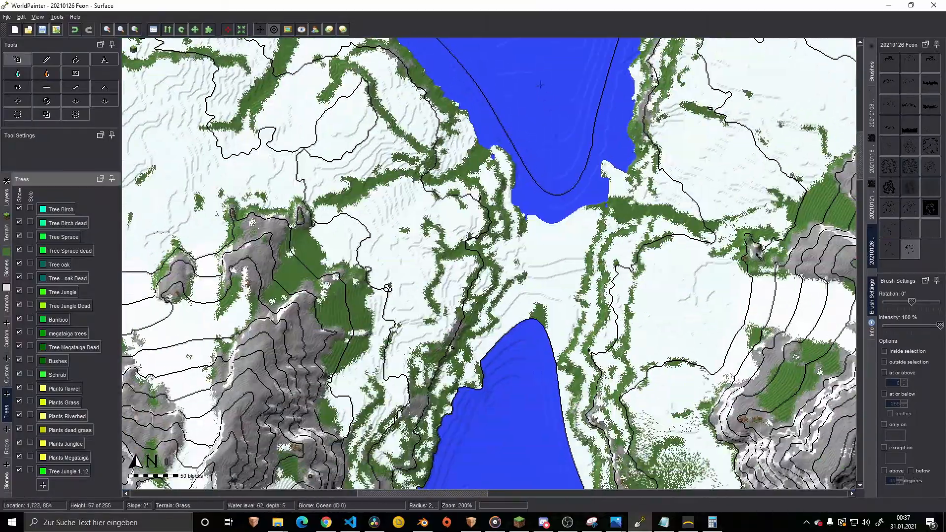
# - Examine the map's snowy northern coast and the mountain ranges south of it
pyautogui.moveTo(599, 97); pyautogui.dragTo(556, 365, button='middle')
pyautogui.moveTo(656, 123); pyautogui.dragTo(525, 289, button='middle')
pyautogui.moveTo(631, 86); pyautogui.dragTo(595, 242, button='middle')
pyautogui.keyDown('ctrl'); pyautogui.scroll(-1, 595, 230); pyautogui.keyUp('ctrl')
pyautogui.moveTo(638, 303); pyautogui.dragTo(530, 198, button='middle')
pyautogui.keyDown('ctrl'); pyautogui.scroll(-1, 524, 211); pyautogui.keyUp('ctrl')
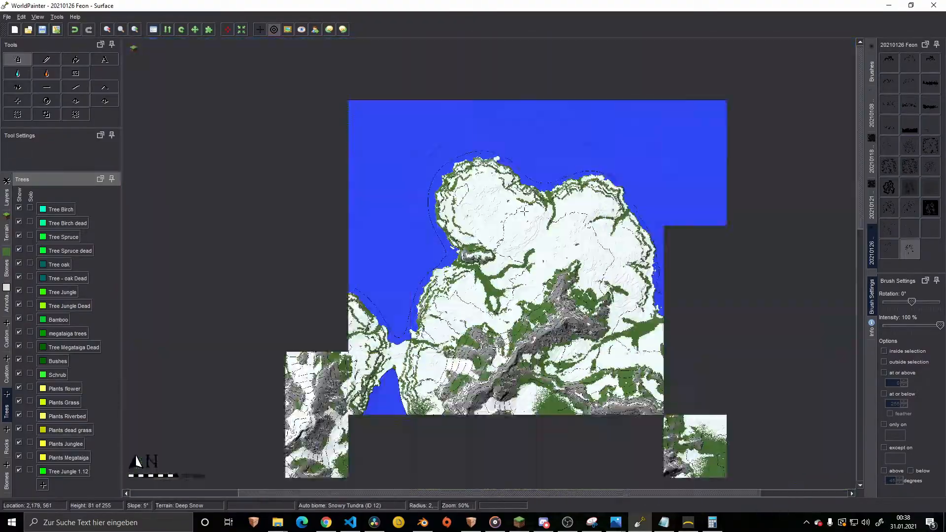
pyautogui.moveTo(665, 373); pyautogui.dragTo(665, 154, button='middle')
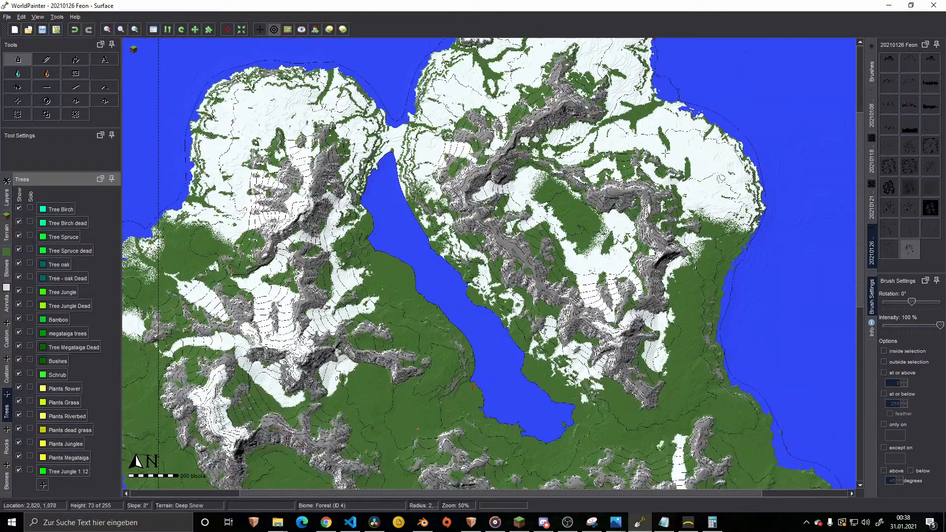
# - Examine the eastern coastline up close, the southern peninsulas, and the southern map as an overview
pyautogui.moveTo(641, 340); pyautogui.dragTo(585, 190, button='middle')
pyautogui.moveTo(660, 162); pyautogui.dragTo(467, 203, button='middle')
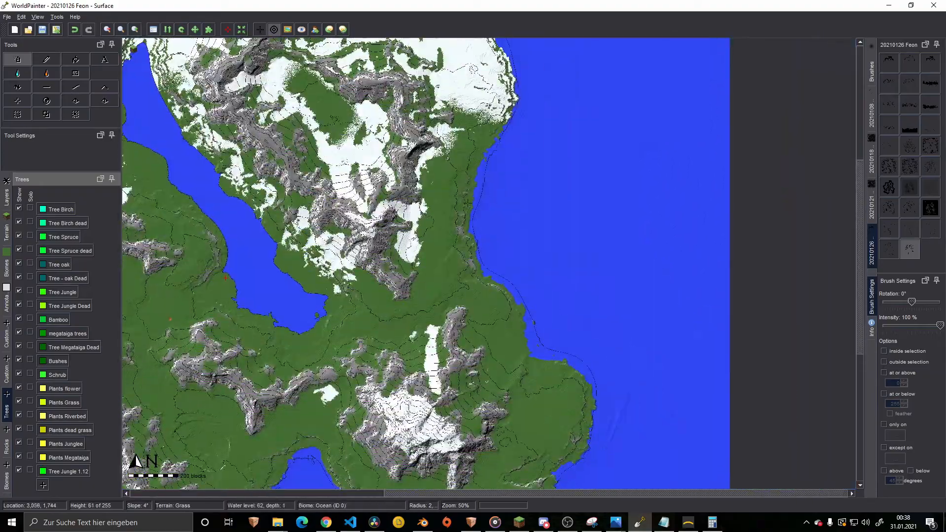
pyautogui.keyDown('ctrl'); pyautogui.scroll(2, 467, 203); pyautogui.keyUp('ctrl')
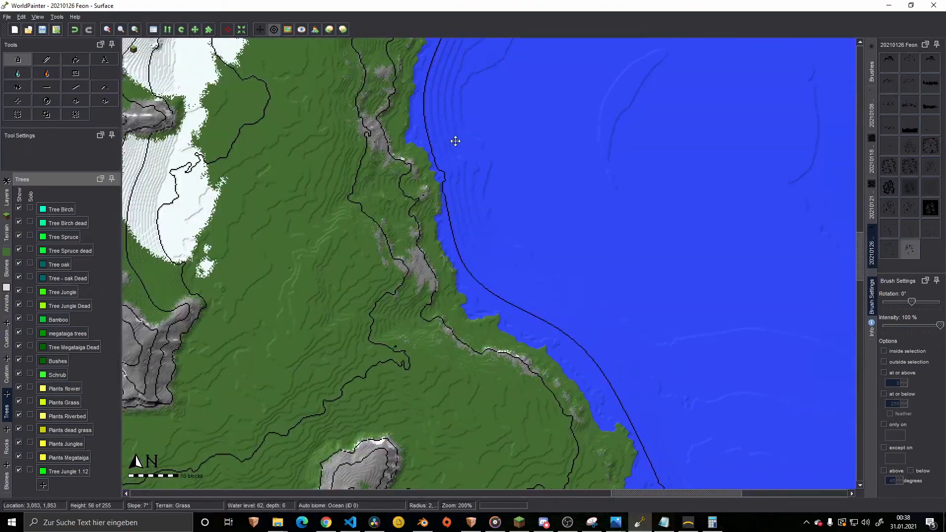
pyautogui.moveTo(455, 141); pyautogui.dragTo(453, 250, button='middle')
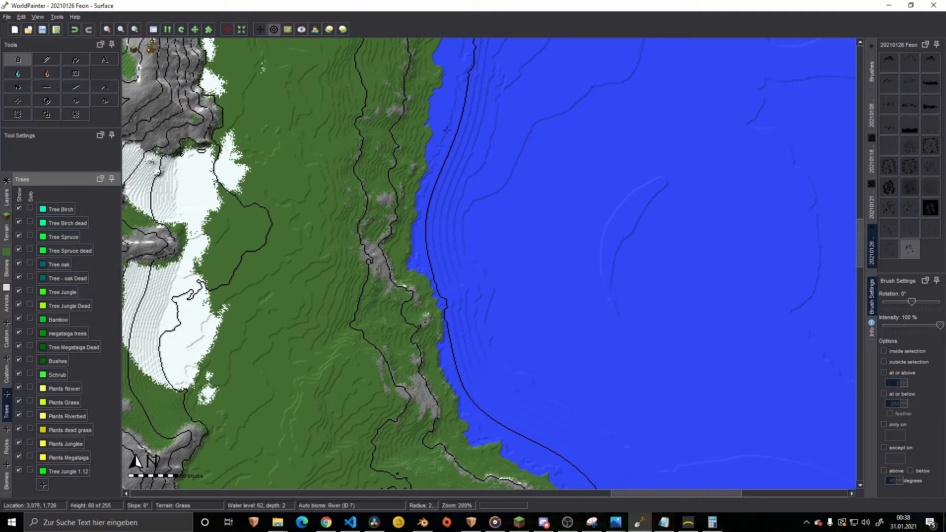
pyautogui.moveTo(493, 280); pyautogui.dragTo(494, 102, button='middle')
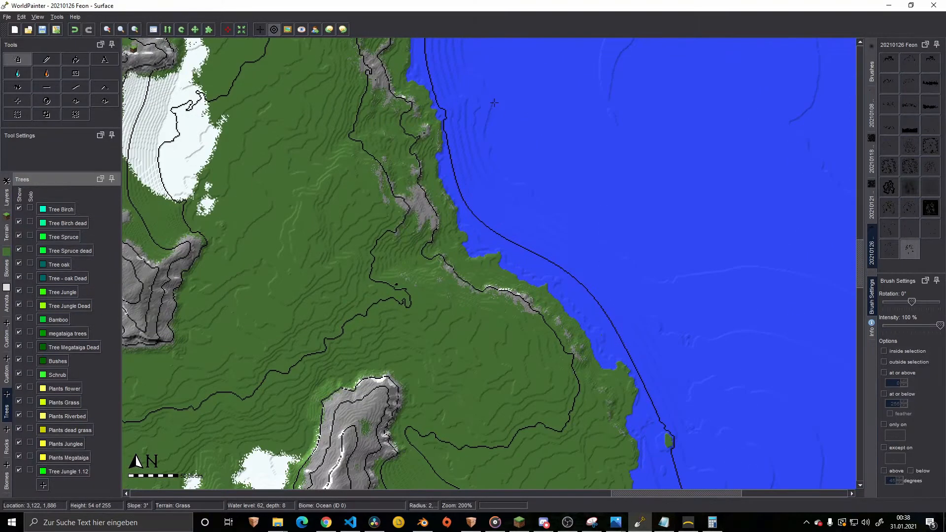
pyautogui.keyDown('ctrl'); pyautogui.scroll(-2, 450, 331); pyautogui.keyUp('ctrl')
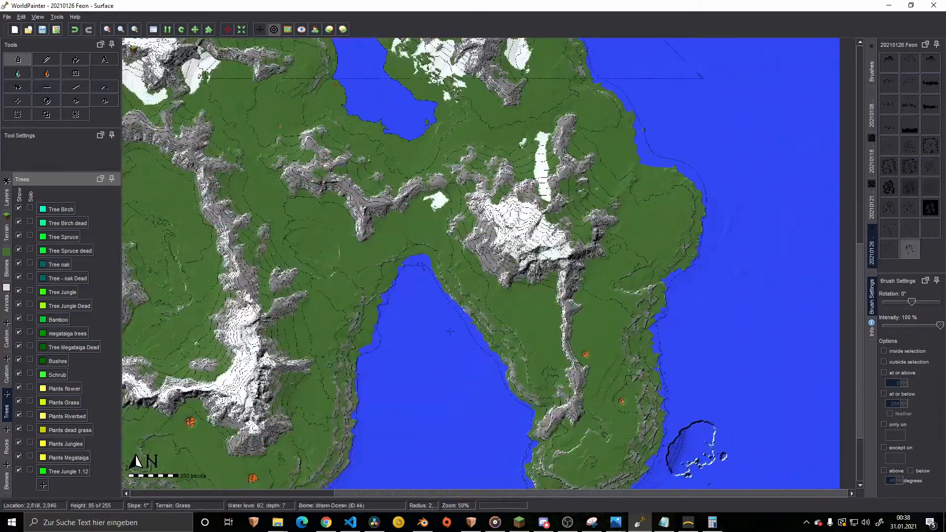
pyautogui.moveTo(450, 331); pyautogui.dragTo(557, 125, button='middle')
pyautogui.moveTo(493, 110); pyautogui.dragTo(538, 274, button='middle')
pyautogui.keyDown('ctrl'); pyautogui.scroll(-1, 537, 239); pyautogui.keyUp('ctrl')
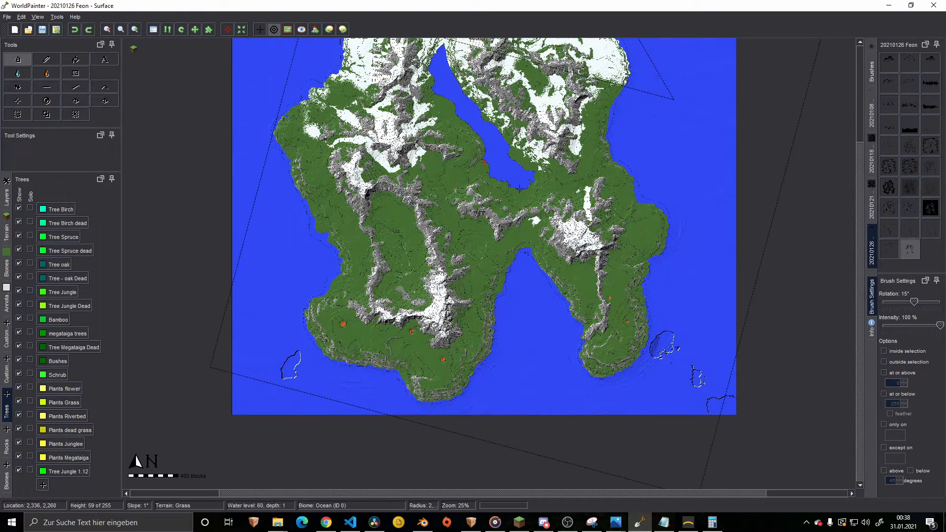
# - Switch back to Gaea and review the entire map breakdown node graph from Island to Output
pyautogui.hotkey('alt', 'Tab')
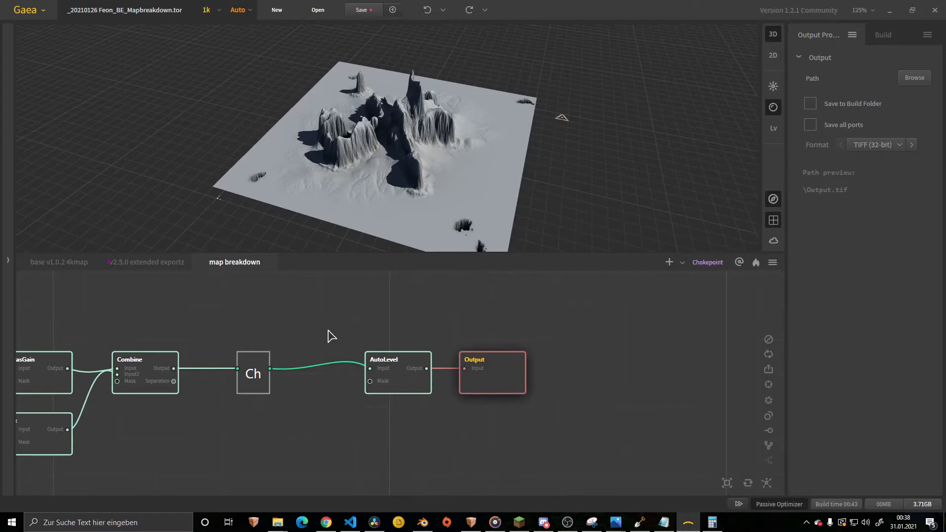
pyautogui.scroll(-1, 285, 339)
pyautogui.moveTo(306, 331); pyautogui.dragTo(639, 333, button='middle')
pyautogui.scroll(-1, 538, 333)
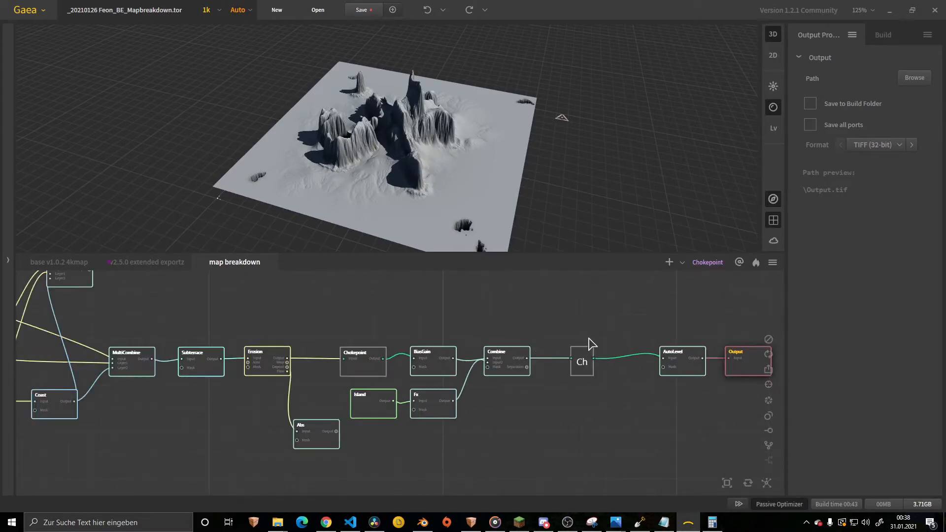
pyautogui.scroll(-4, 374, 325)
pyautogui.moveTo(355, 318); pyautogui.dragTo(495, 320, button='middle')
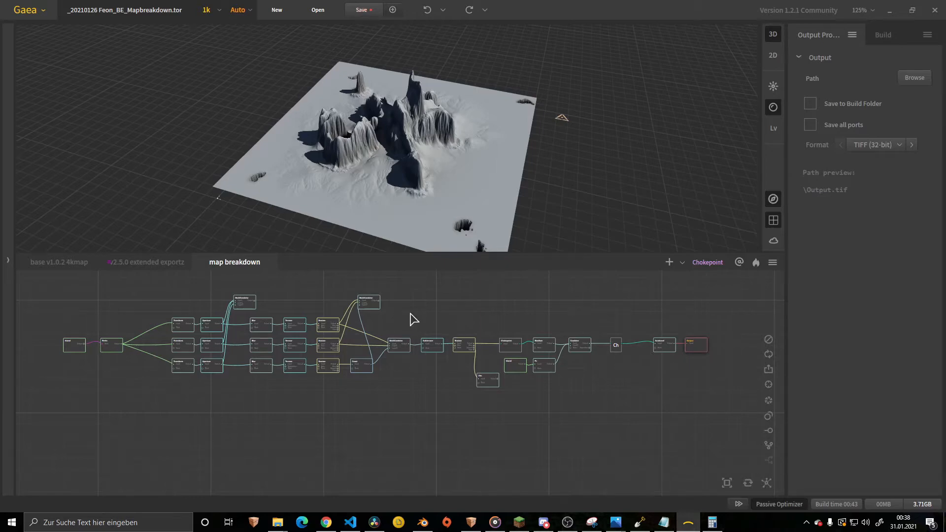
pyautogui.moveTo(411, 314); pyautogui.dragTo(418, 314, button='middle')
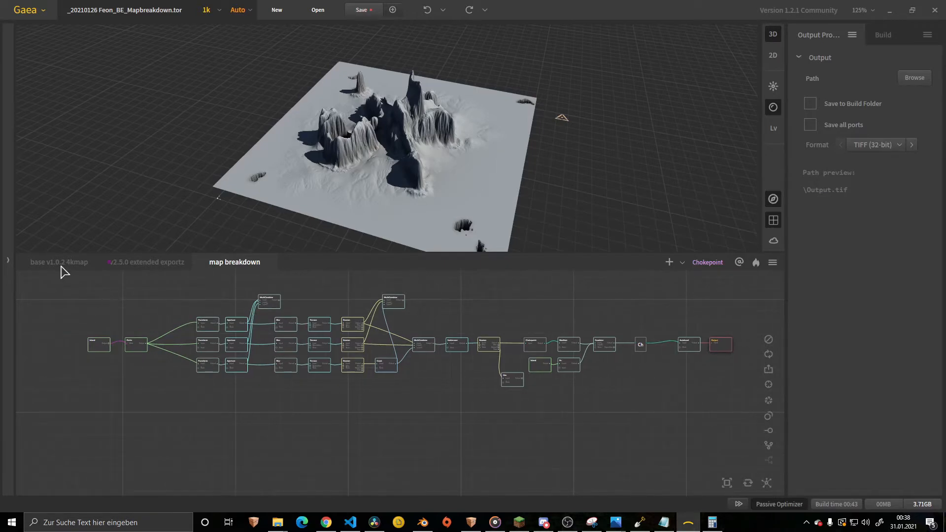
# - Open the base v1.0.2 4kmap graph and view its complete node network
pyautogui.click(58, 265)
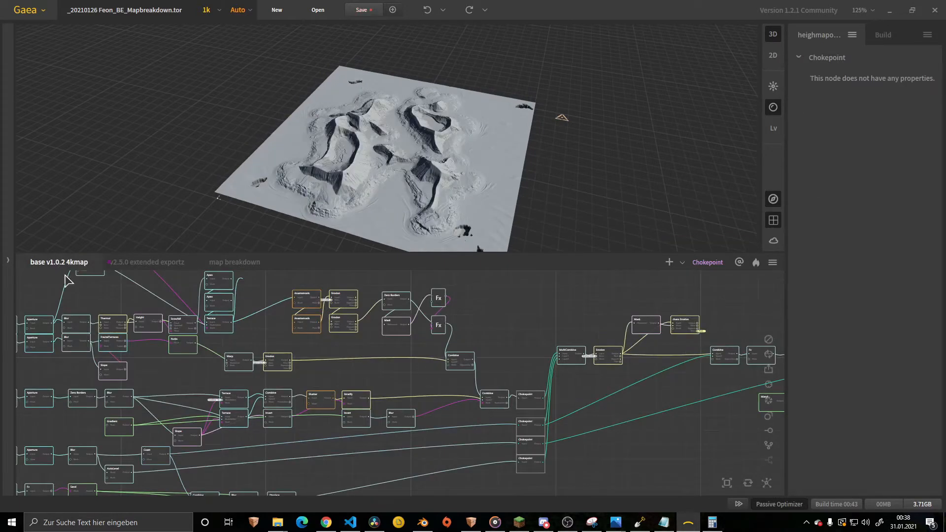
pyautogui.scroll(-1, 332, 375)
pyautogui.moveTo(345, 369); pyautogui.dragTo(395, 366, button='middle')
pyautogui.scroll(-2, 397, 374)
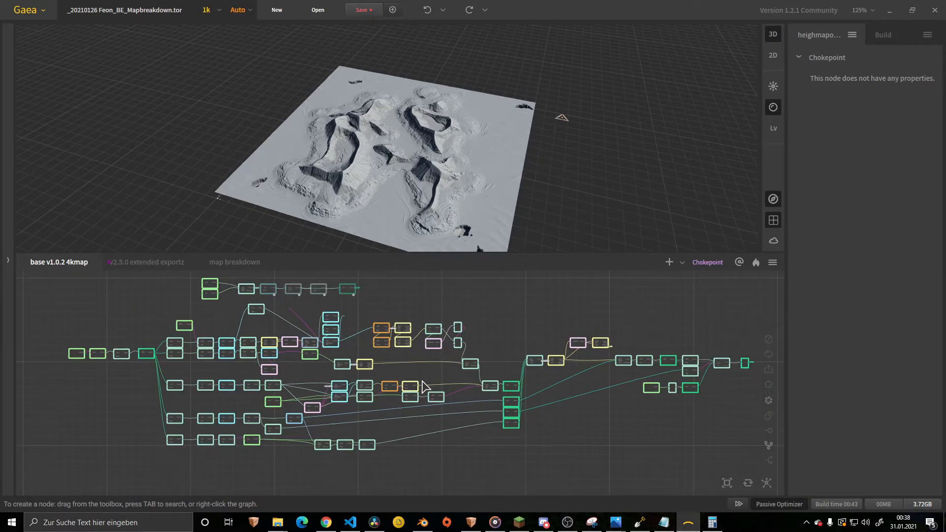
pyautogui.moveTo(405, 301)
pyautogui.mouseDown(button='middle')
pyautogui.moveTo(405, 333)
pyautogui.moveTo(406, 307)
pyautogui.mouseUp(button='middle')
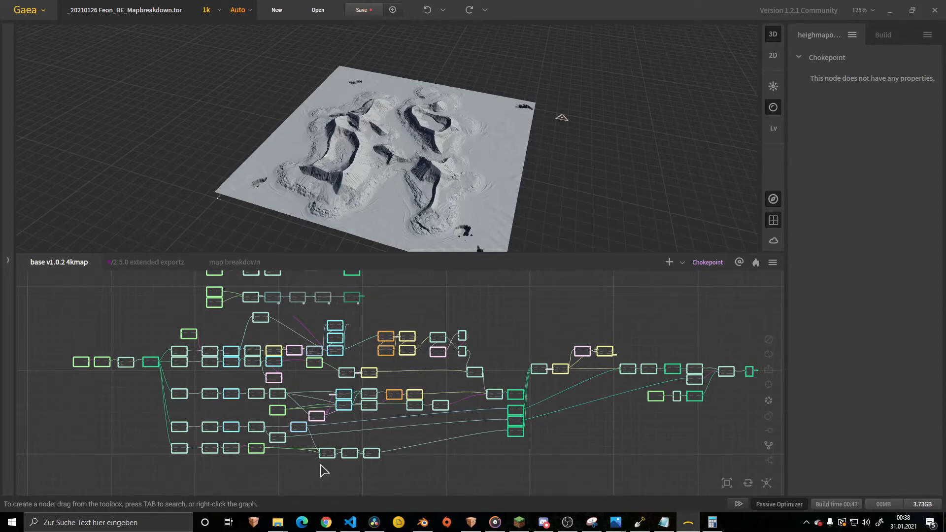
# - Select the node groups of the base graph's lower and middle branches one after another to highlight their connections
pyautogui.moveTo(321, 465); pyautogui.dragTo(464, 439)
pyautogui.moveTo(124, 418); pyautogui.dragTo(433, 436)
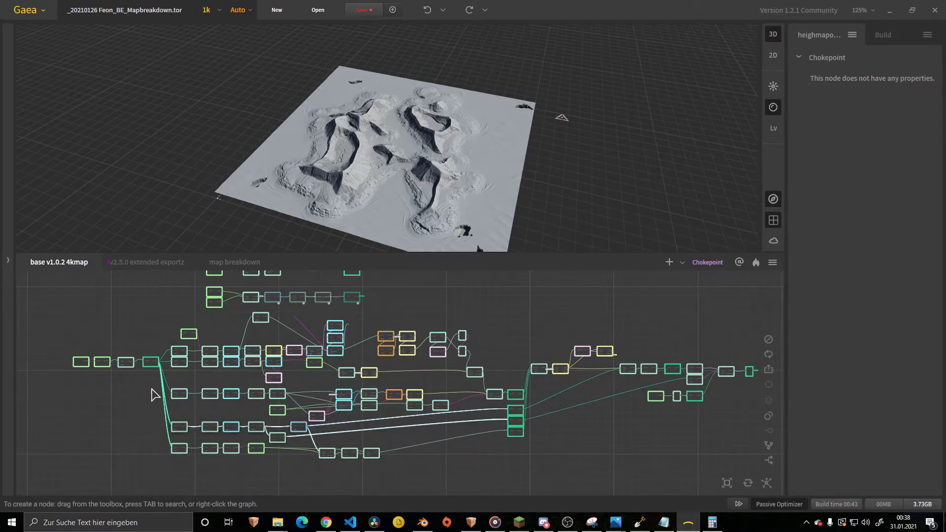
pyautogui.moveTo(259, 387); pyautogui.dragTo(481, 409)
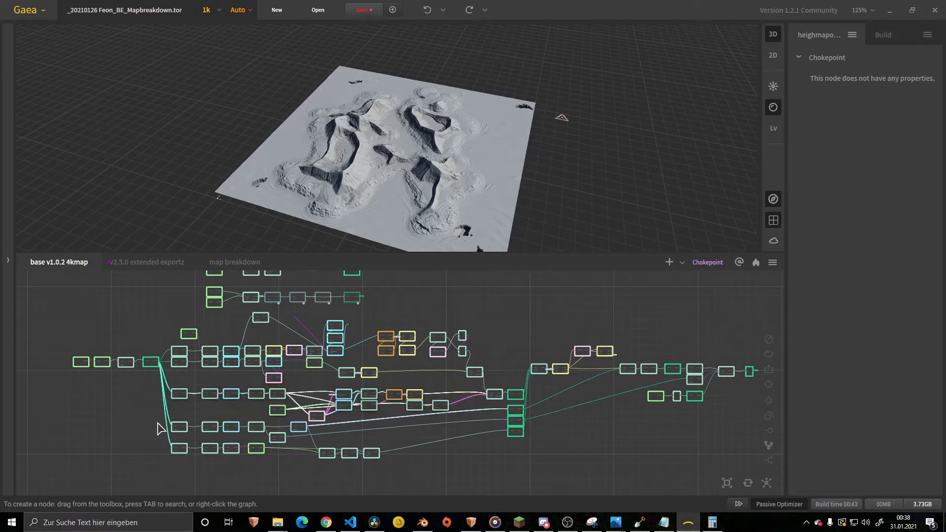
# - Preview the Transform, Transform beach and Transform cliff nodes at the start of the base graph's lower branches
pyautogui.scroll(1, 137, 430)
pyautogui.scroll(3, 168, 451)
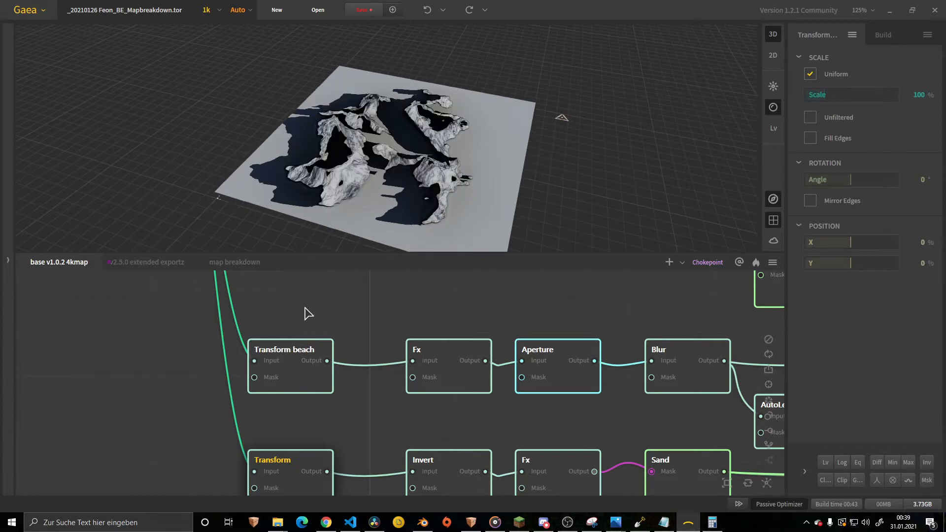
pyautogui.moveTo(354, 316); pyautogui.dragTo(365, 382, button='middle')
pyautogui.scroll(-2, 366, 382)
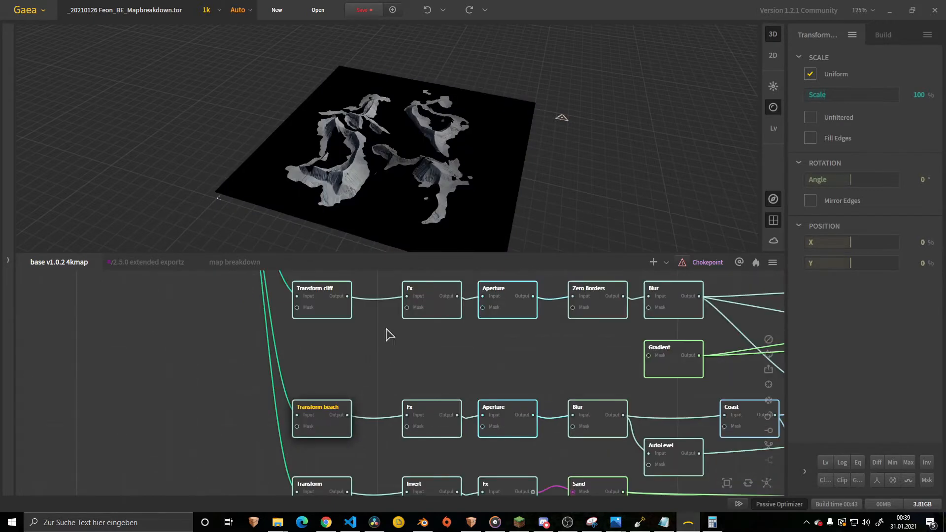
pyautogui.moveTo(386, 335); pyautogui.dragTo(360, 393, button='middle')
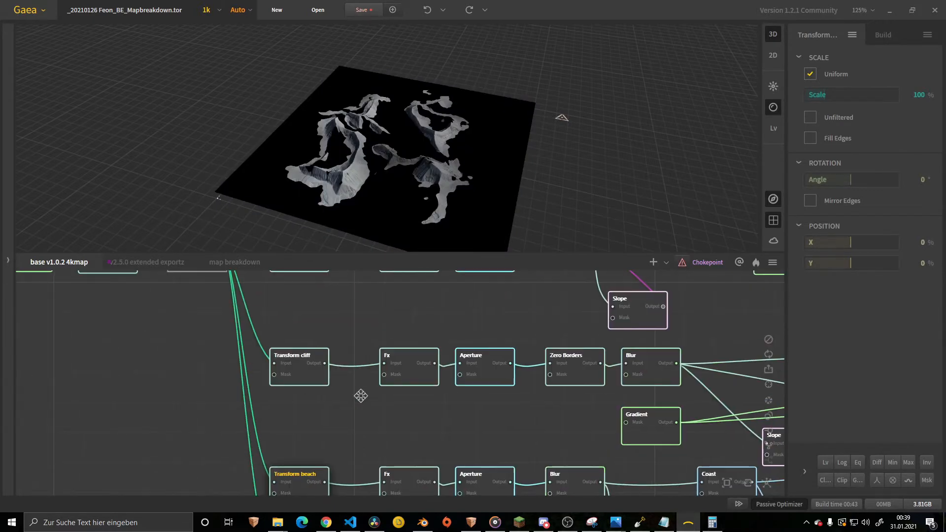
pyautogui.click(298, 371)
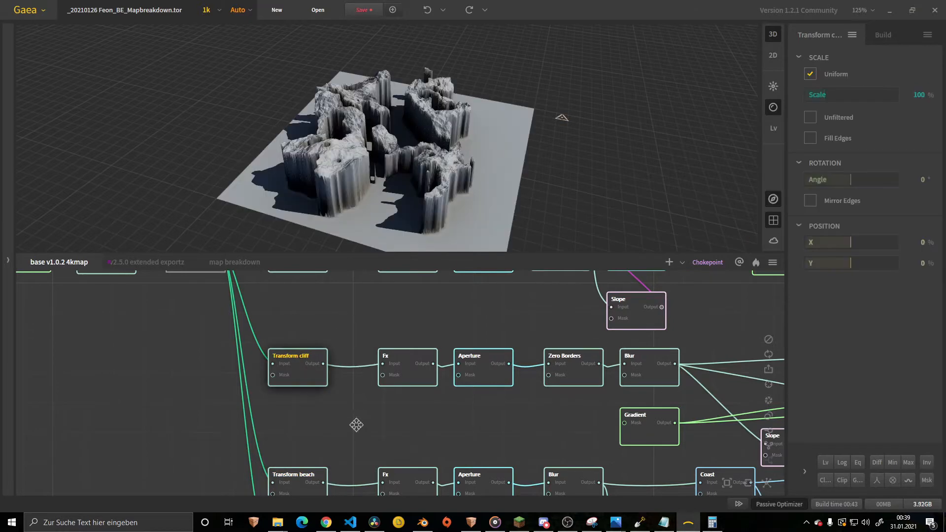
pyautogui.moveTo(356, 425); pyautogui.dragTo(357, 435, button='middle')
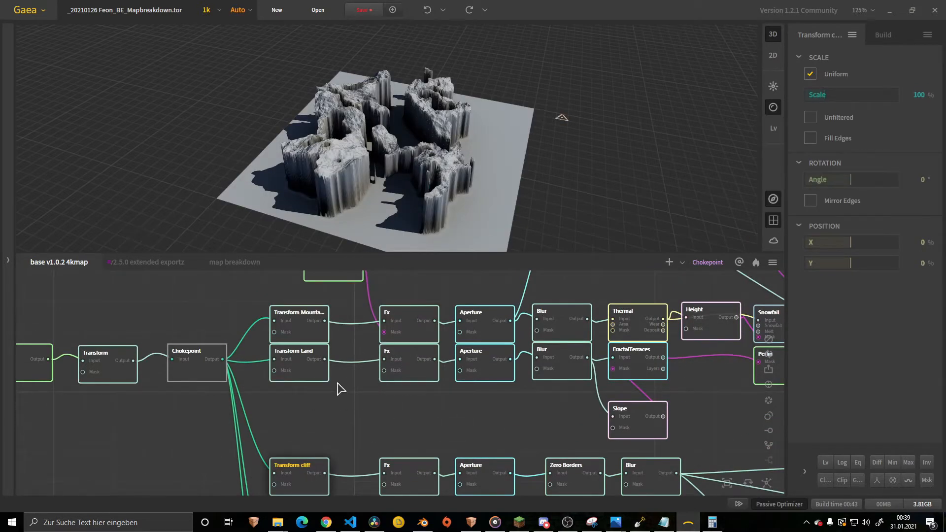
# - Preview the Aperture nodes of the mountain, land, cliff and beach branches, plus the Fx node before Sand
pyautogui.scroll(-3, 338, 387)
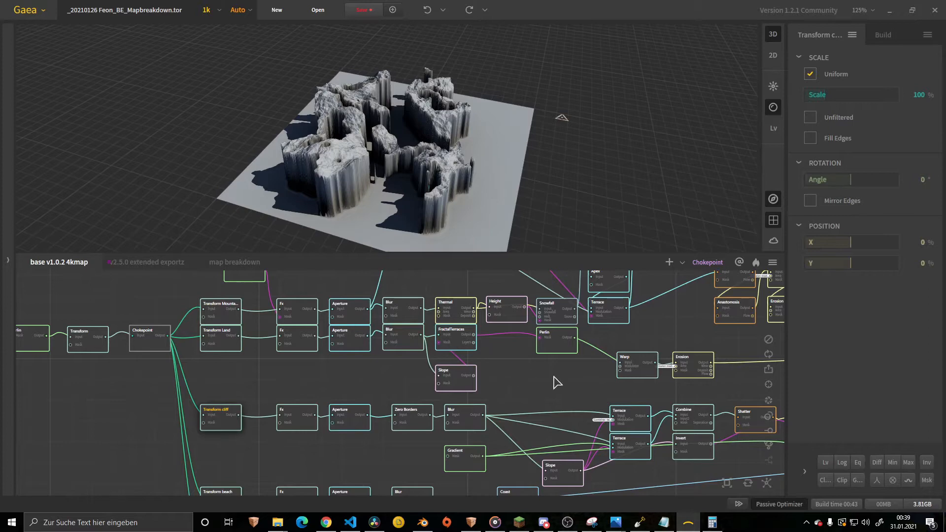
pyautogui.click(340, 311)
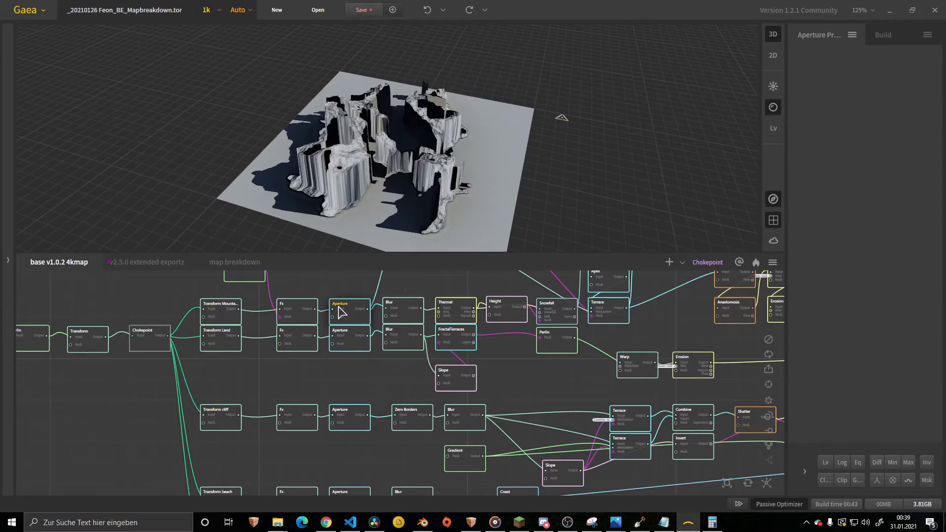
pyautogui.click(349, 339)
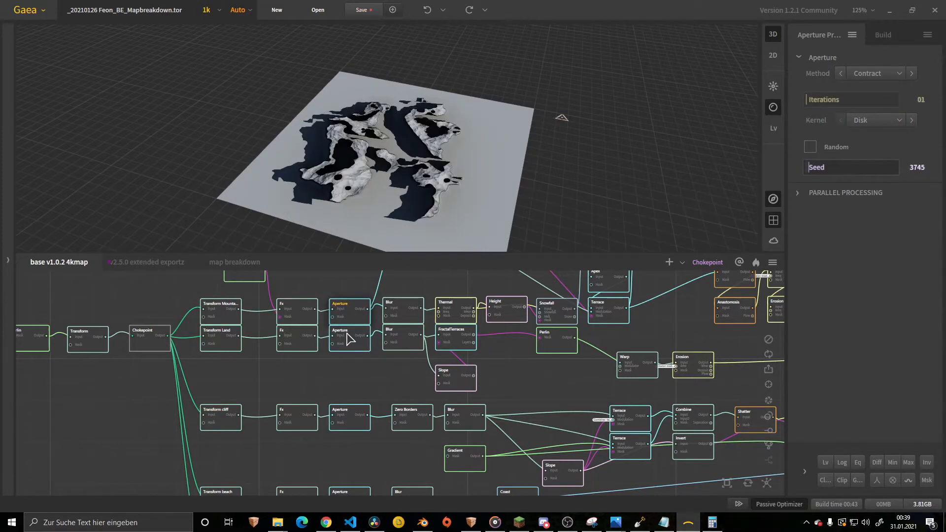
pyautogui.click(350, 417)
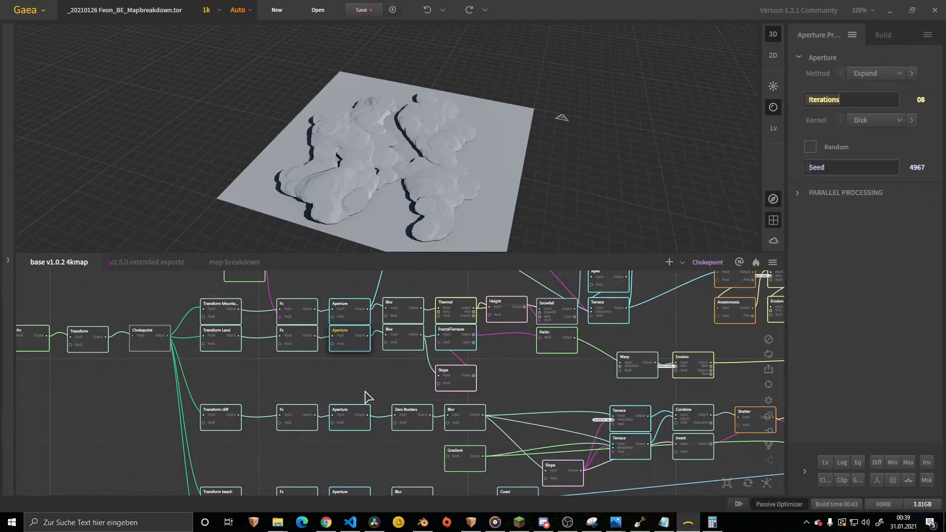
pyautogui.scroll(-2, 370, 395)
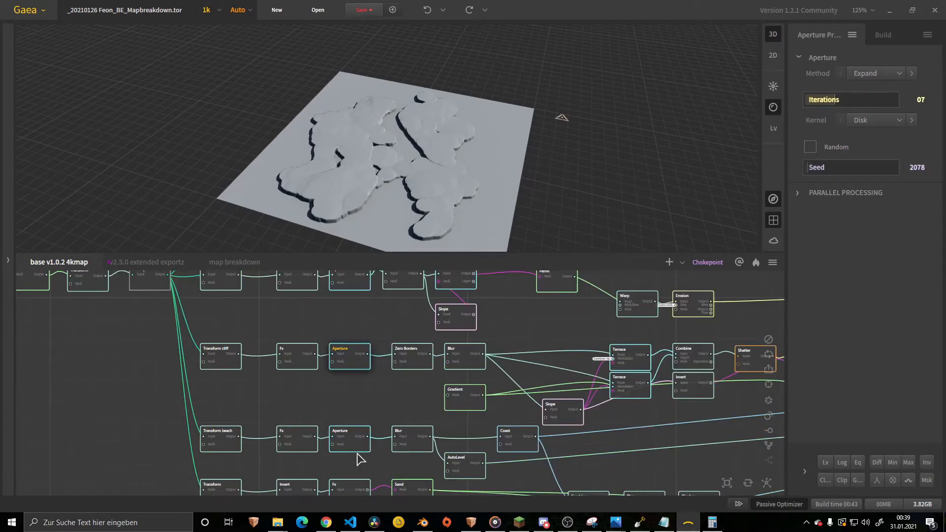
pyautogui.click(356, 445)
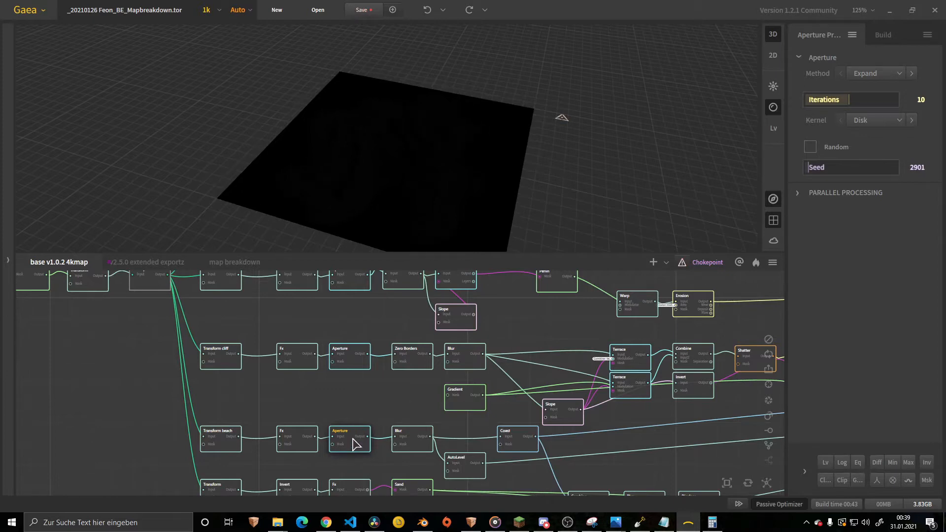
pyautogui.scroll(-2, 356, 397)
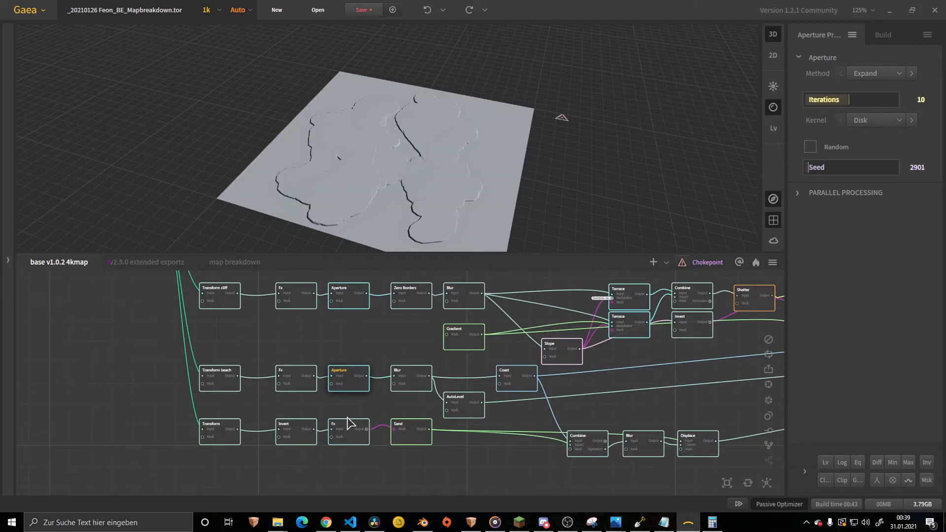
pyautogui.click(348, 431)
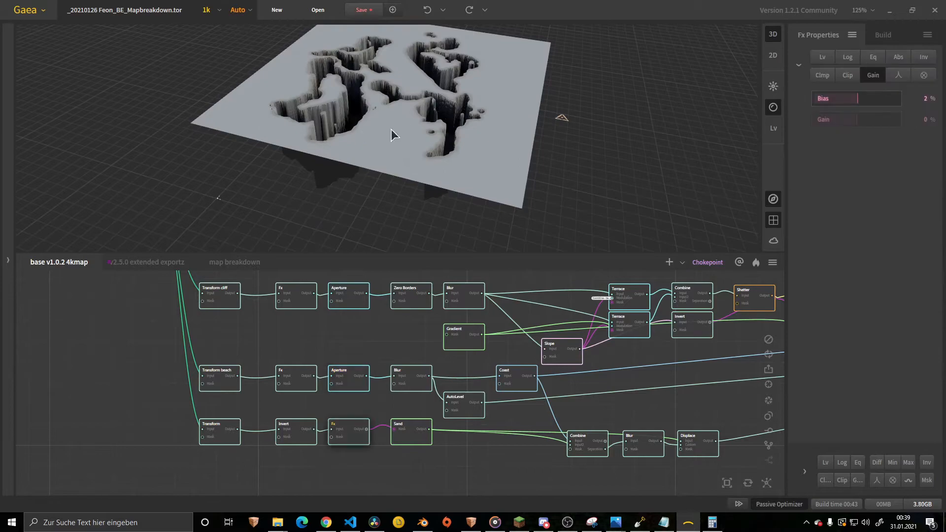
# - Follow the branches through their Chokepoints to the MultiCombine node and preview its result
pyautogui.hscroll(4, 455, 383)
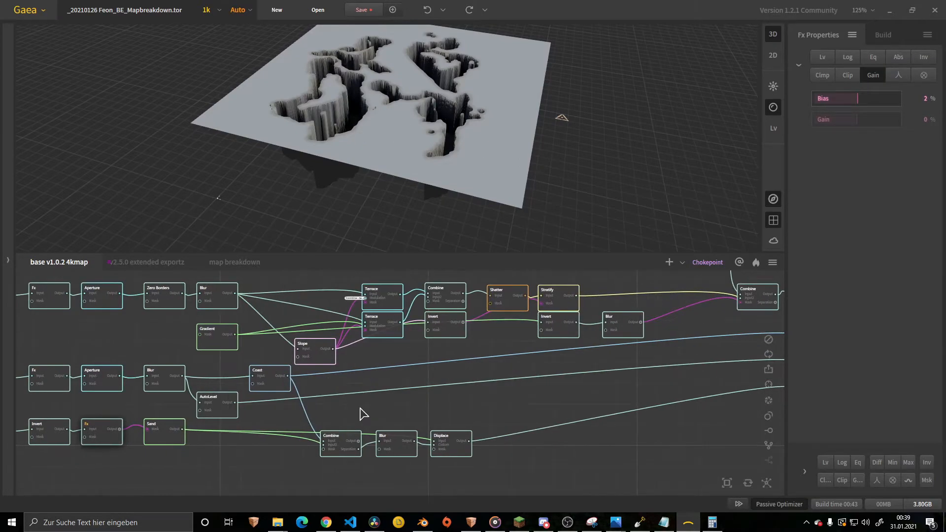
pyautogui.scroll(-2, 360, 409)
pyautogui.moveTo(463, 412); pyautogui.dragTo(373, 414, button='middle')
pyautogui.moveTo(257, 419); pyautogui.dragTo(362, 460, button='middle')
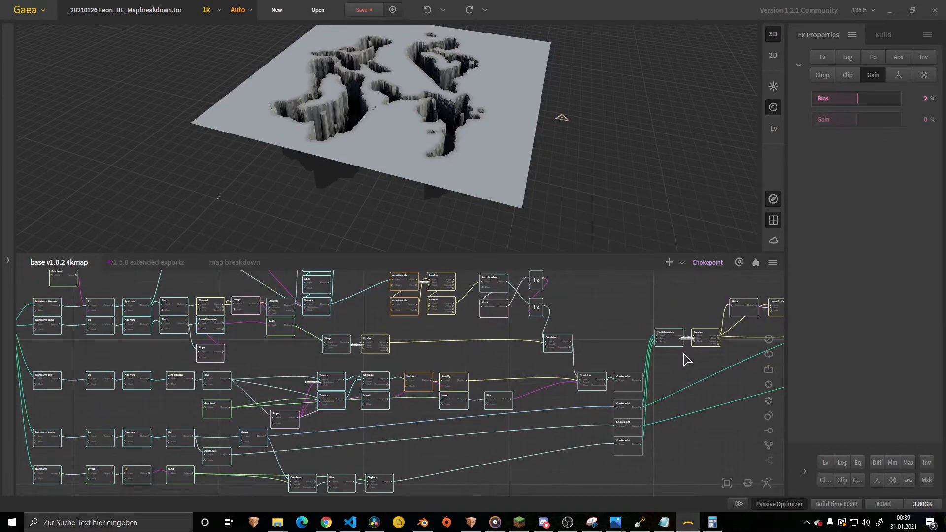
pyautogui.moveTo(673, 357); pyautogui.dragTo(439, 374, button='middle')
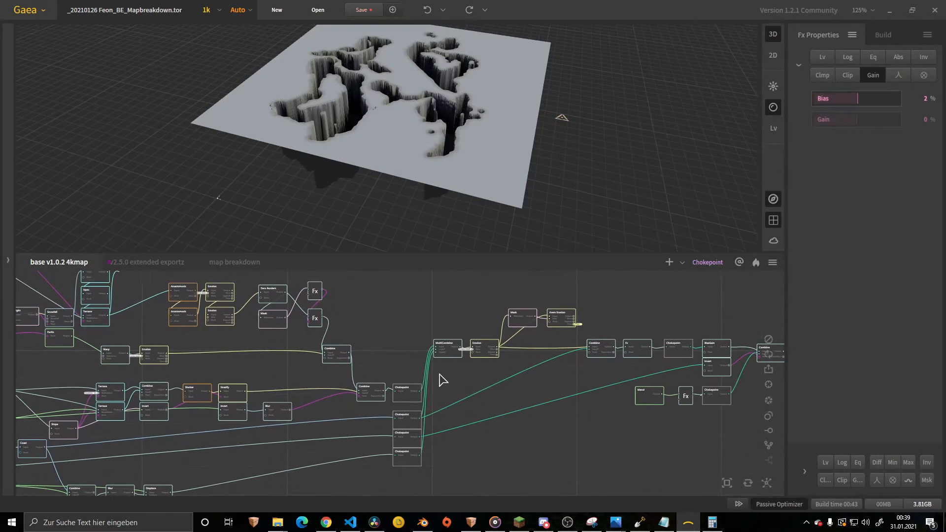
pyautogui.click(444, 349)
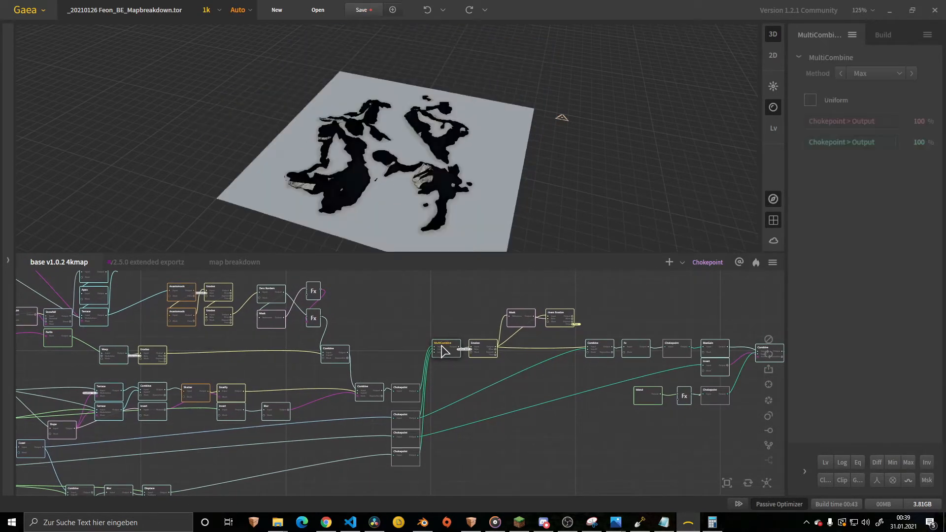
# - Examine the MultiCombine terrain in the 3D preview up close and from several sides
pyautogui.scroll(3, 403, 179)
pyautogui.moveTo(404, 179); pyautogui.dragTo(400, 155, button='middle')
pyautogui.moveTo(400, 154); pyautogui.dragTo(364, 160)
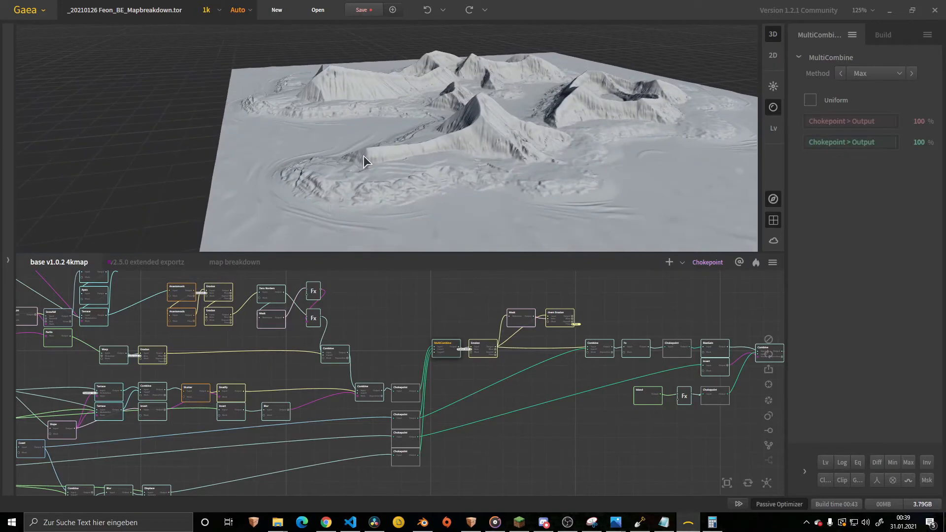
pyautogui.moveTo(318, 189); pyautogui.dragTo(485, 192)
pyautogui.moveTo(627, 207); pyautogui.dragTo(507, 148, button='middle')
pyautogui.moveTo(596, 132); pyautogui.dragTo(396, 200)
pyautogui.moveTo(316, 185); pyautogui.dragTo(359, 174)
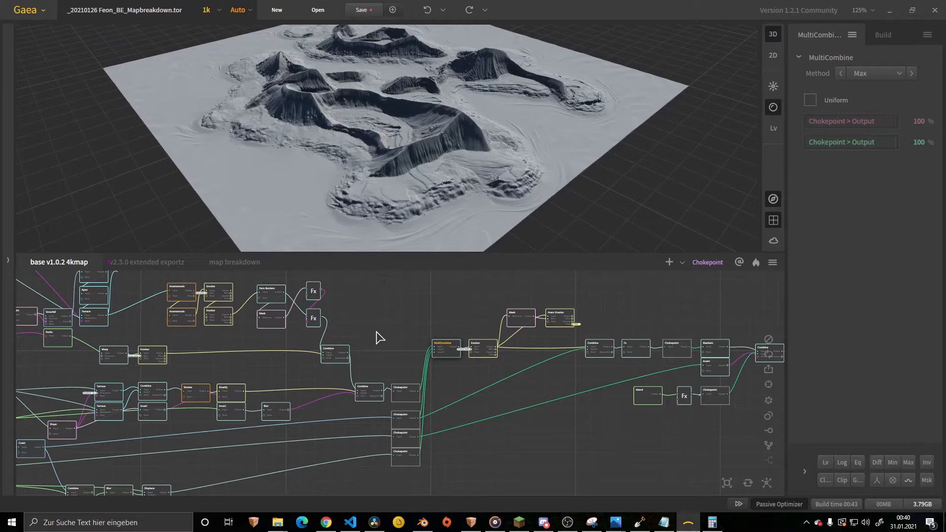
# - Review the whole base graph again, from the Transform branches through the erosion nodes to the final output
pyautogui.scroll(-5, 327, 334)
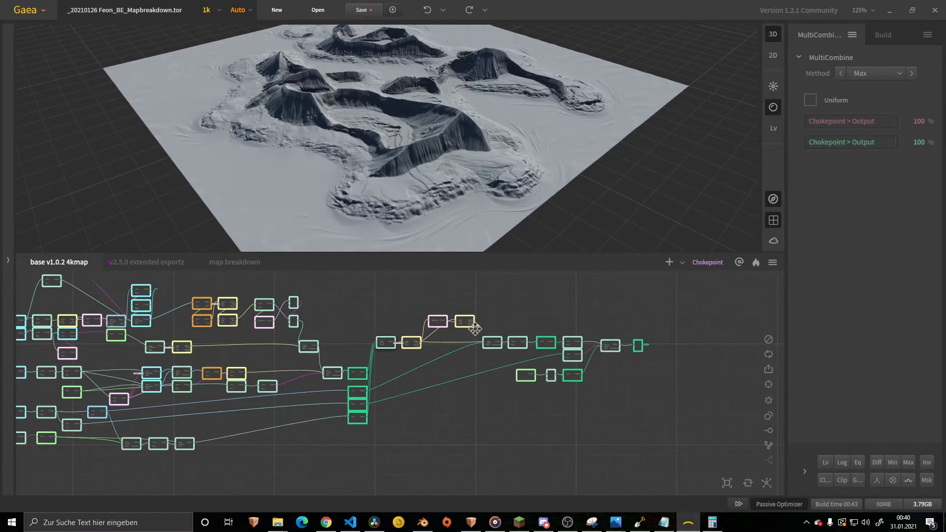
pyautogui.hscroll(-4, 475, 329)
pyautogui.scroll(2, 232, 337)
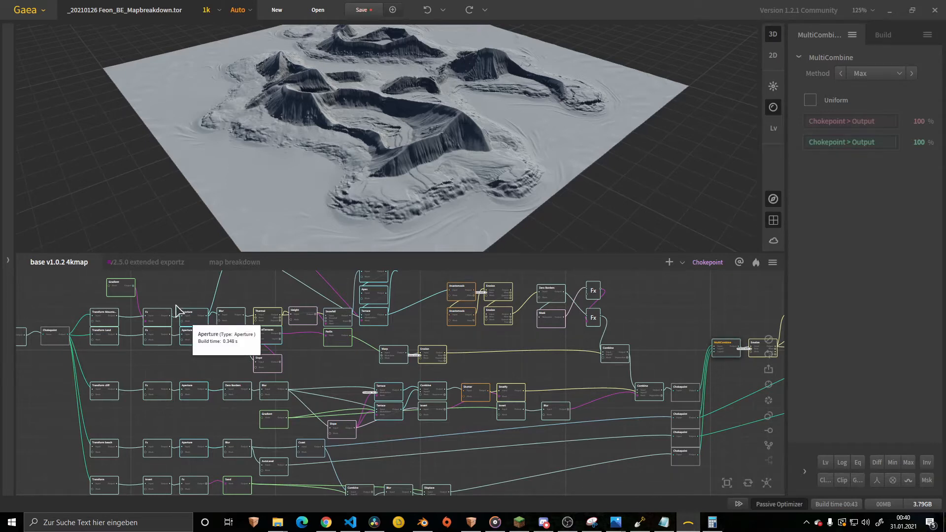
pyautogui.scroll(-4, 211, 323)
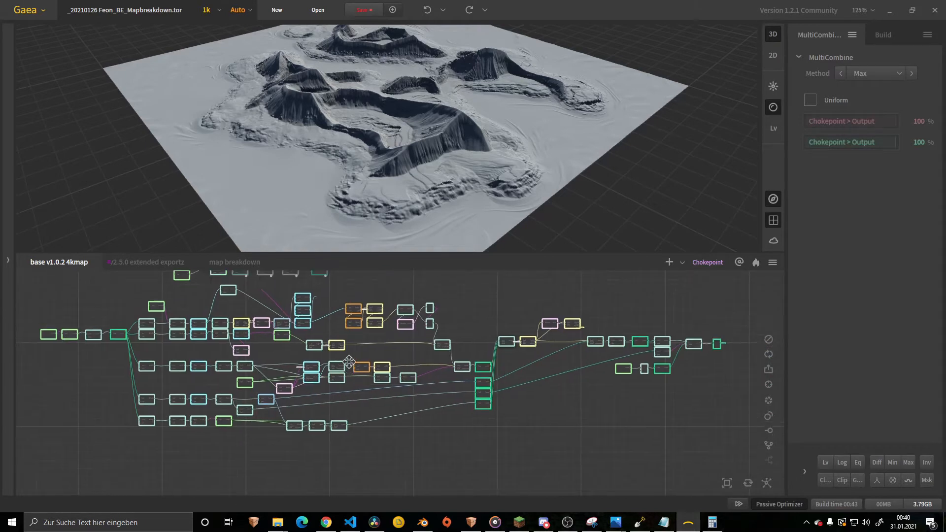
pyautogui.moveTo(349, 361); pyautogui.dragTo(364, 375, button='middle')
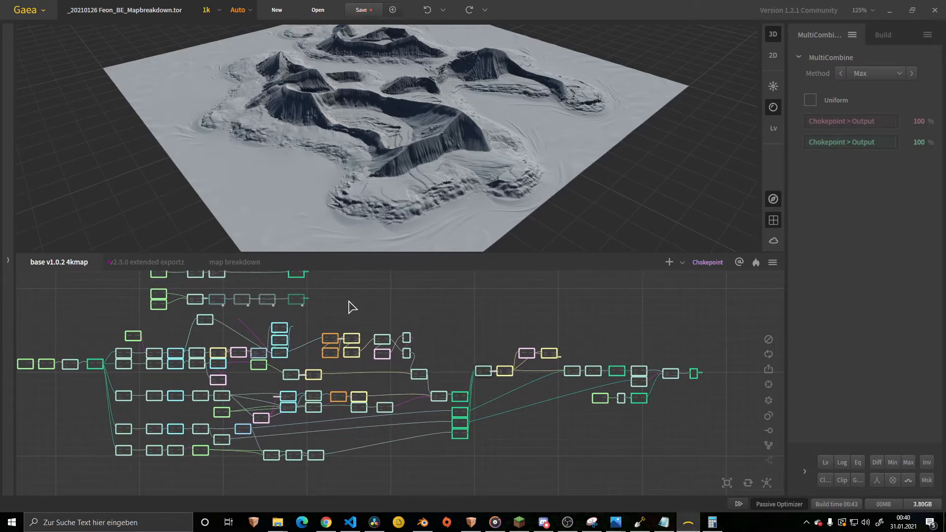
pyautogui.moveTo(349, 301); pyautogui.dragTo(346, 305, button='middle')
pyautogui.scroll(1, 330, 373)
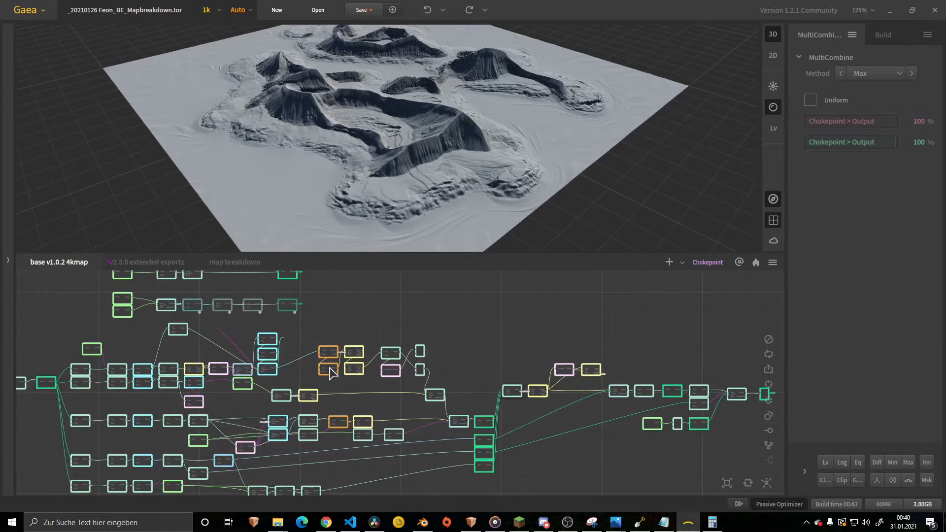
pyautogui.scroll(1, 96, 385)
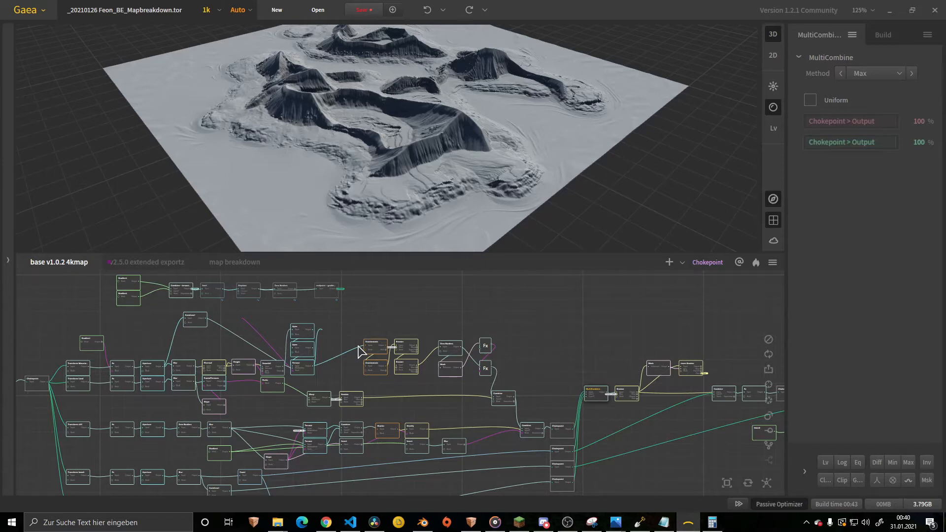
# - Open the v2.5.0 extended exportz graph and locate the node group feeding the deadzone output
pyautogui.click(153, 266)
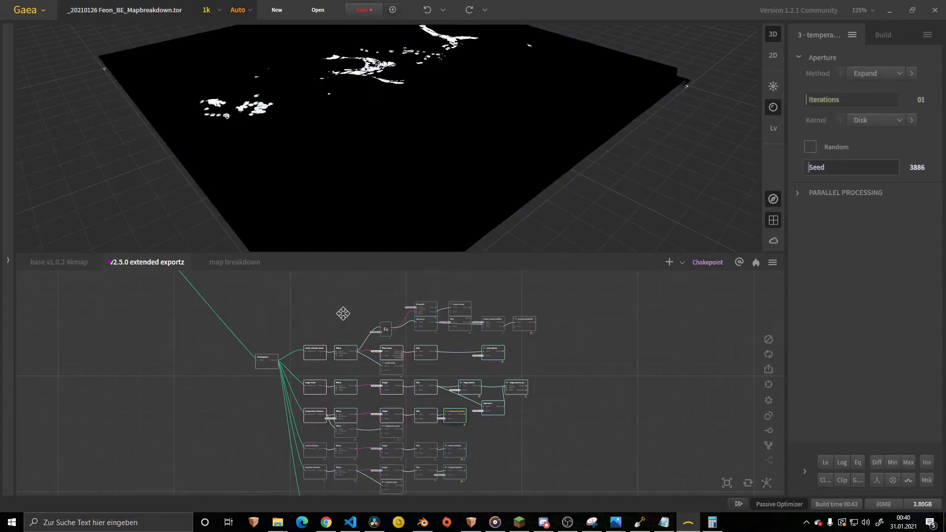
pyautogui.scroll(-2, 344, 314)
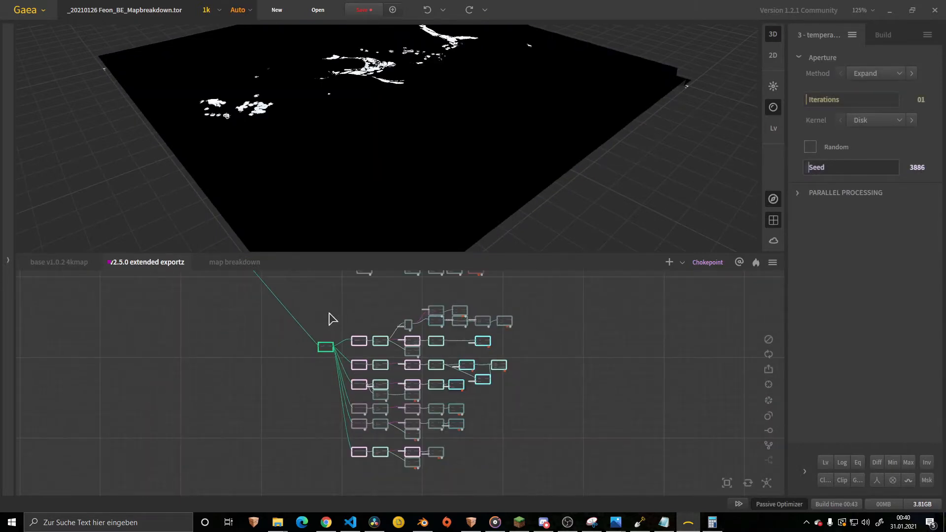
pyautogui.moveTo(336, 325); pyautogui.dragTo(579, 462, button='middle')
pyautogui.scroll(1, 328, 339)
pyautogui.scroll(2, 329, 344)
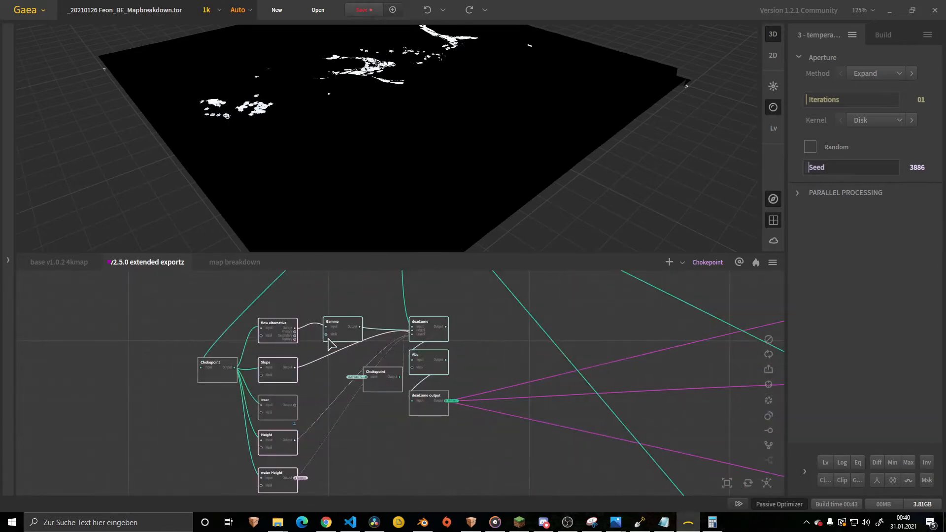
pyautogui.scroll(1, 330, 394)
pyautogui.moveTo(330, 395); pyautogui.dragTo(353, 363, button='middle')
pyautogui.scroll(-1, 355, 364)
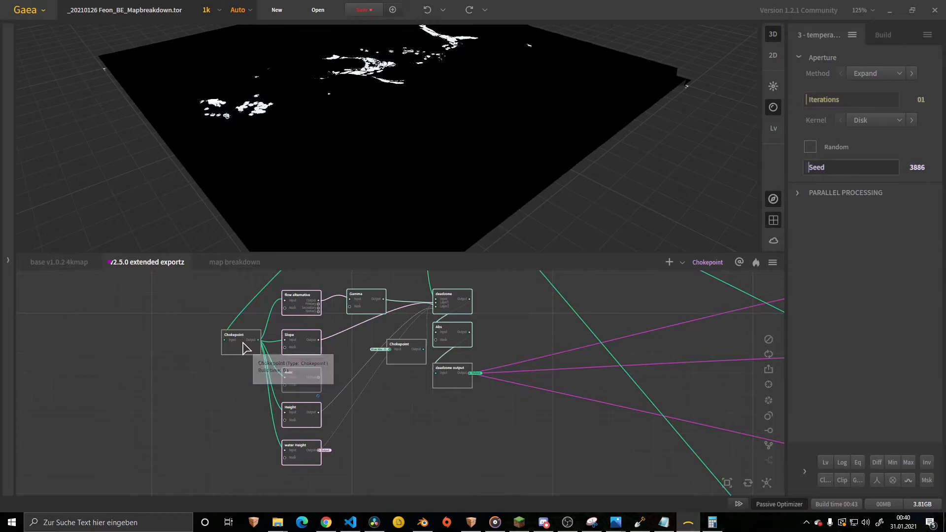
# - Preview the Chokepoint feeding the deadzone group and examine its terrain up close from different angles
pyautogui.click(244, 347)
pyautogui.moveTo(394, 176); pyautogui.dragTo(449, 192)
pyautogui.scroll(3, 411, 214)
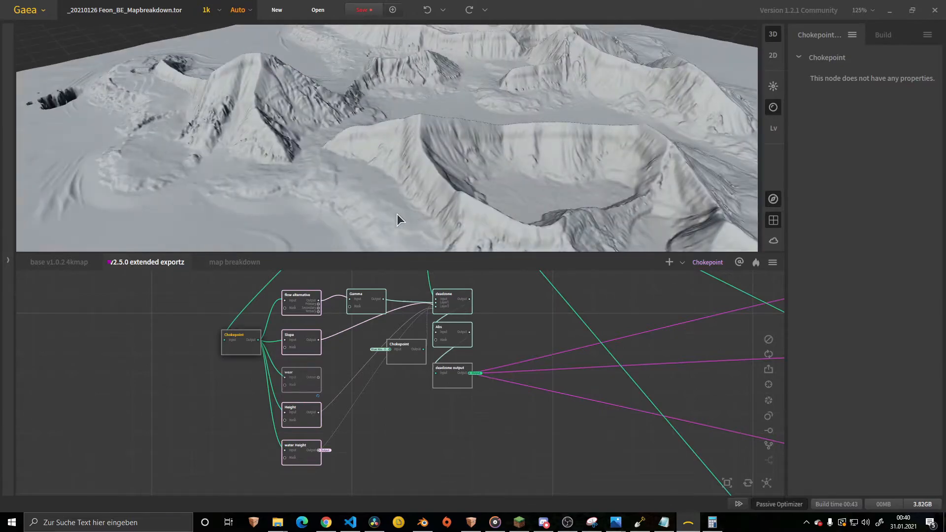
pyautogui.moveTo(313, 176); pyautogui.dragTo(368, 188)
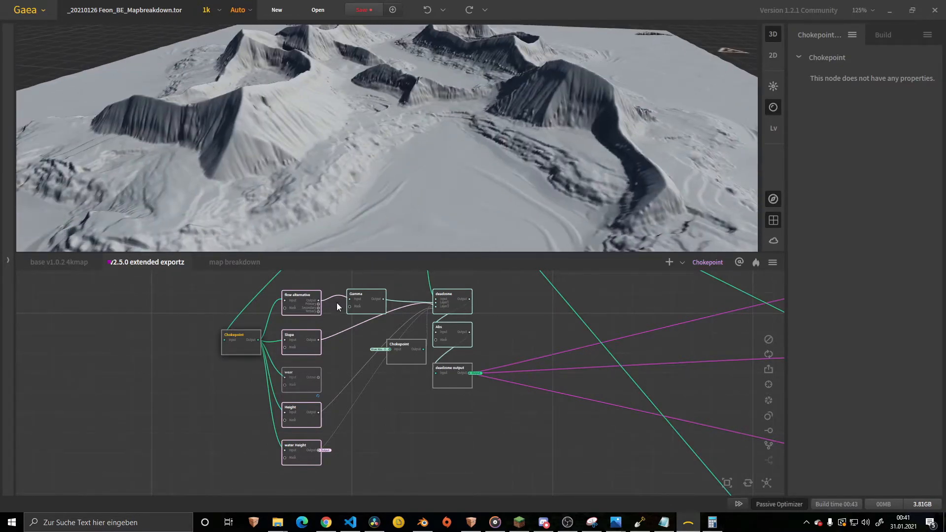
# - Preview the flow alternative node and inspect its flow mask across the whole terrain from a low angle
pyautogui.click(300, 295)
pyautogui.scroll(-3, 386, 151)
pyautogui.moveTo(370, 154); pyautogui.dragTo(417, 156)
pyautogui.moveTo(328, 180); pyautogui.dragTo(321, 245)
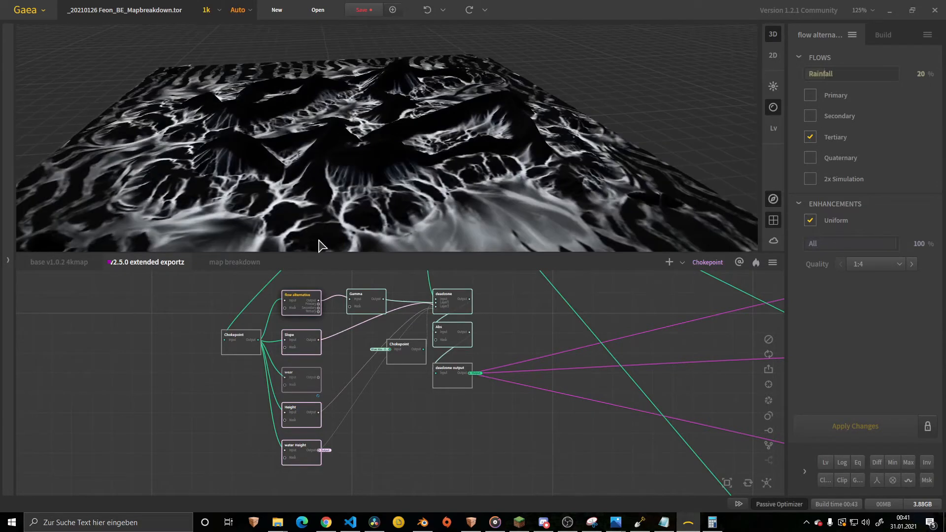
# - Preview the Slope node's mask from another angle, followed by the Height node's mask
pyautogui.click(298, 341)
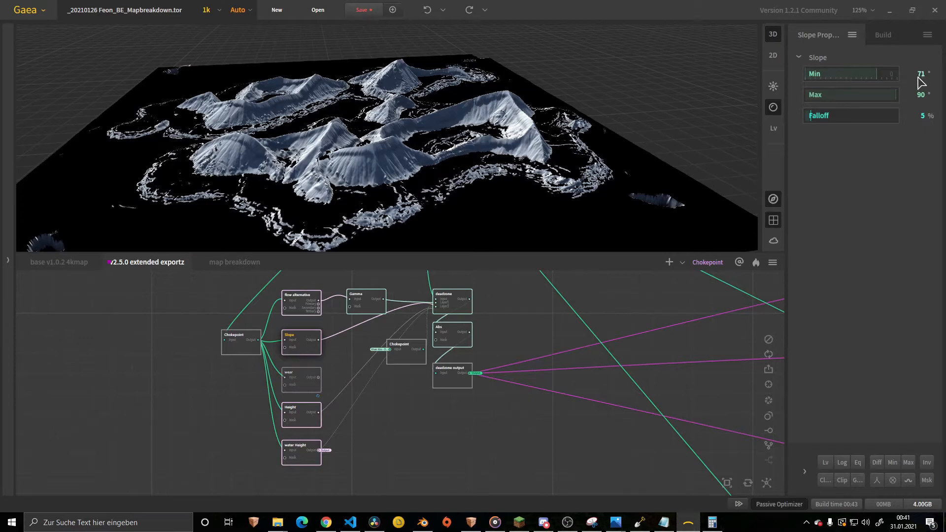
pyautogui.moveTo(314, 171); pyautogui.dragTo(302, 326)
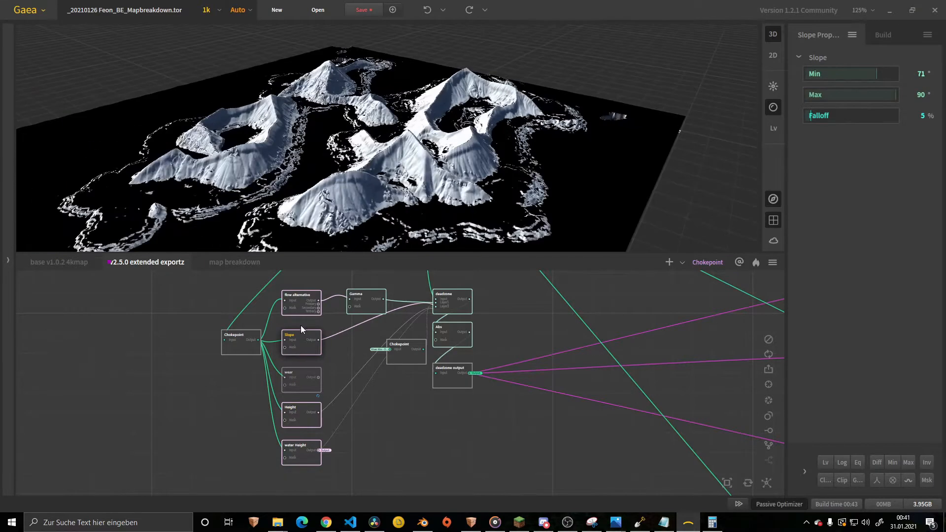
pyautogui.click(302, 423)
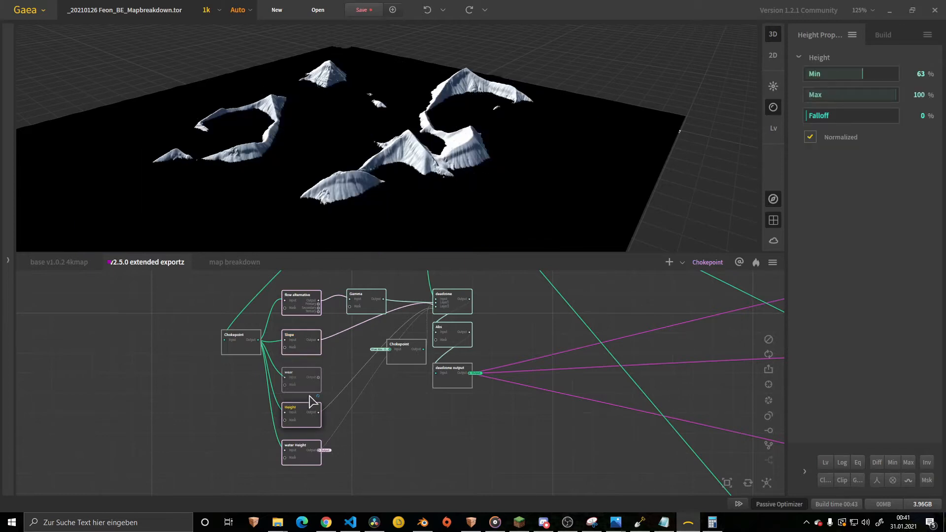
# - Preview the water Height node's mask and view it from a slightly changed angle
pyautogui.click(298, 457)
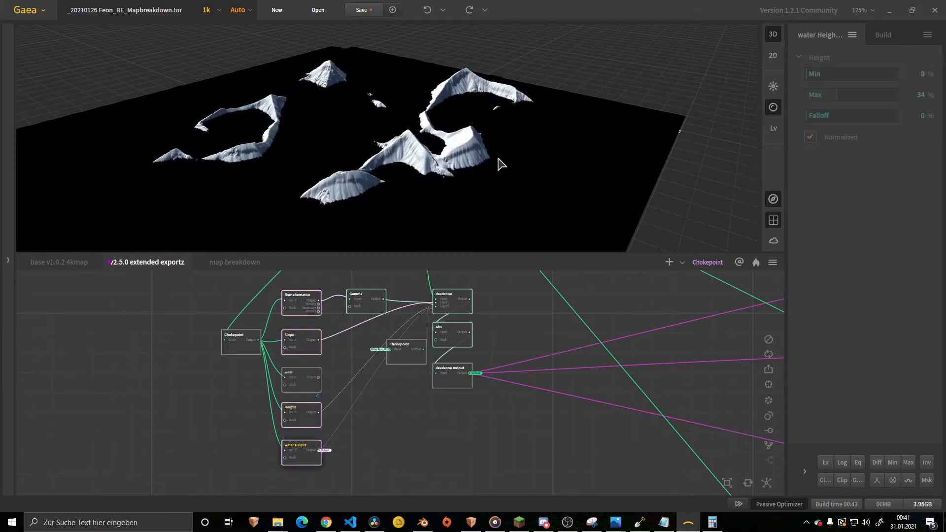
pyautogui.scroll(-2, 450, 226)
pyautogui.moveTo(450, 227); pyautogui.dragTo(453, 208, button='middle')
pyautogui.scroll(3, 443, 243)
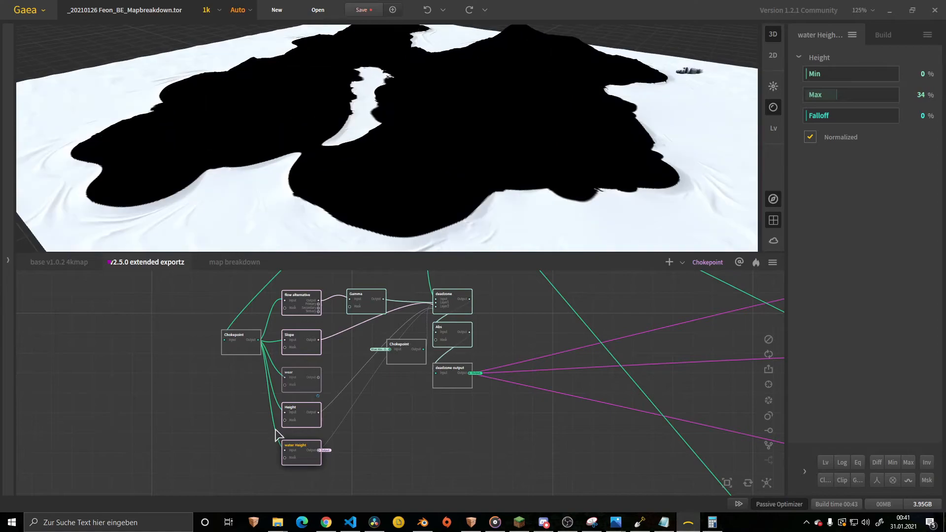
# - Preview the Height node's mask and examine the selected peaks up close and from the opposite side
pyautogui.click(306, 413)
pyautogui.moveTo(509, 153); pyautogui.dragTo(499, 133)
pyautogui.scroll(3, 472, 146)
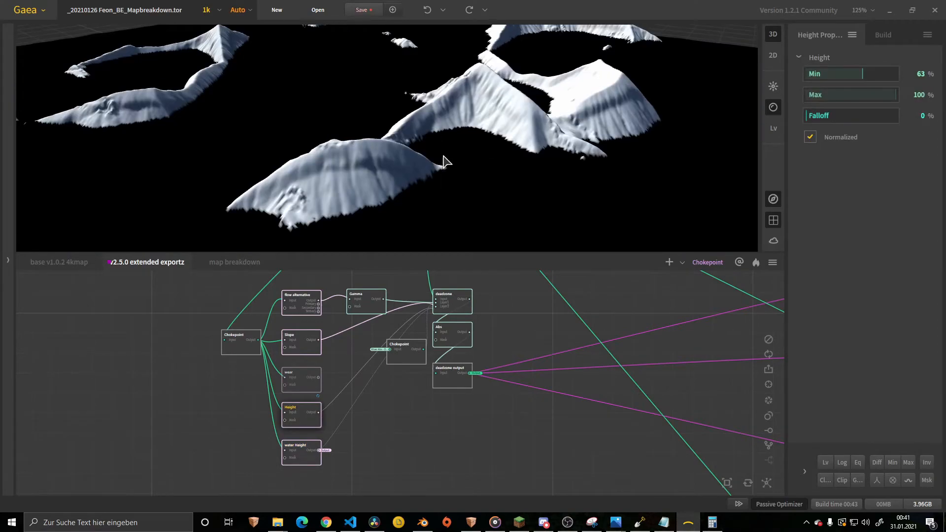
pyautogui.moveTo(443, 157); pyautogui.dragTo(497, 96)
pyautogui.scroll(3, 499, 101)
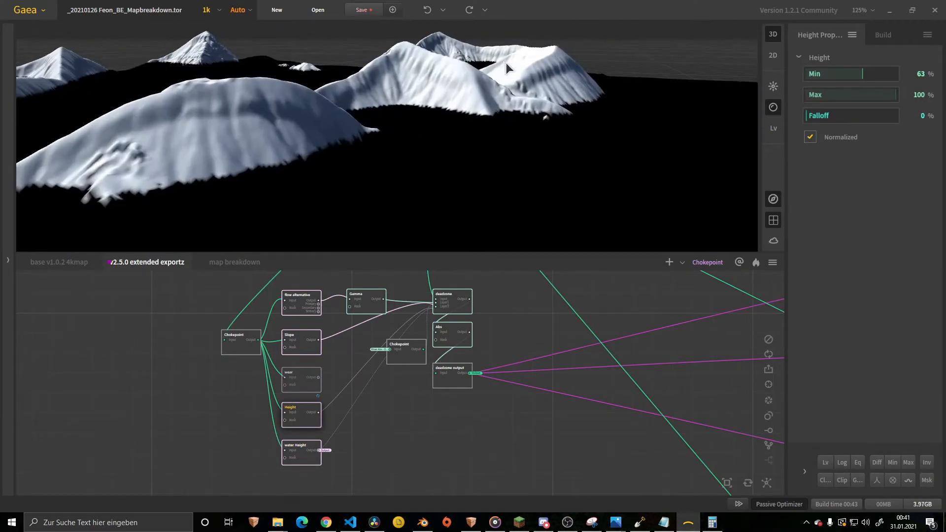
pyautogui.moveTo(507, 63); pyautogui.dragTo(262, 89)
pyautogui.moveTo(164, 94); pyautogui.dragTo(345, 194)
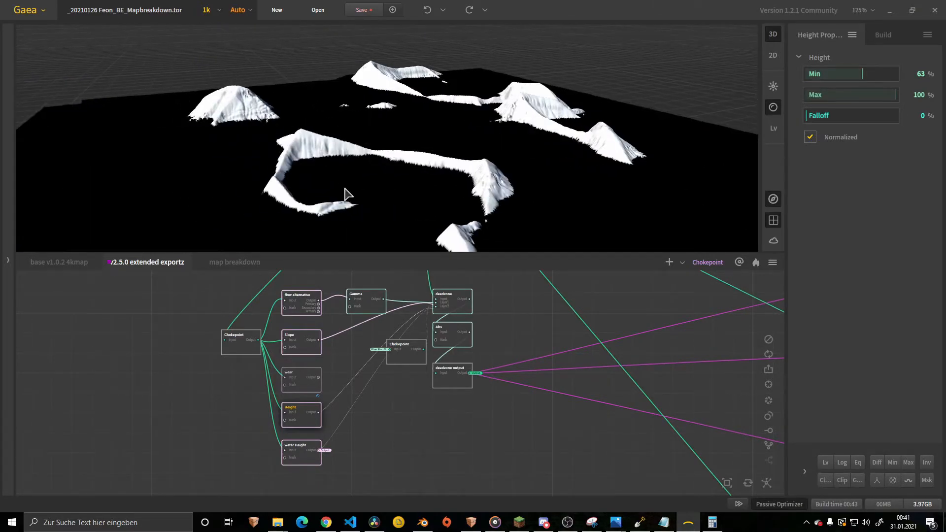
# - Preview the water Height mask again and view it across the whole terrain from above
pyautogui.click(297, 457)
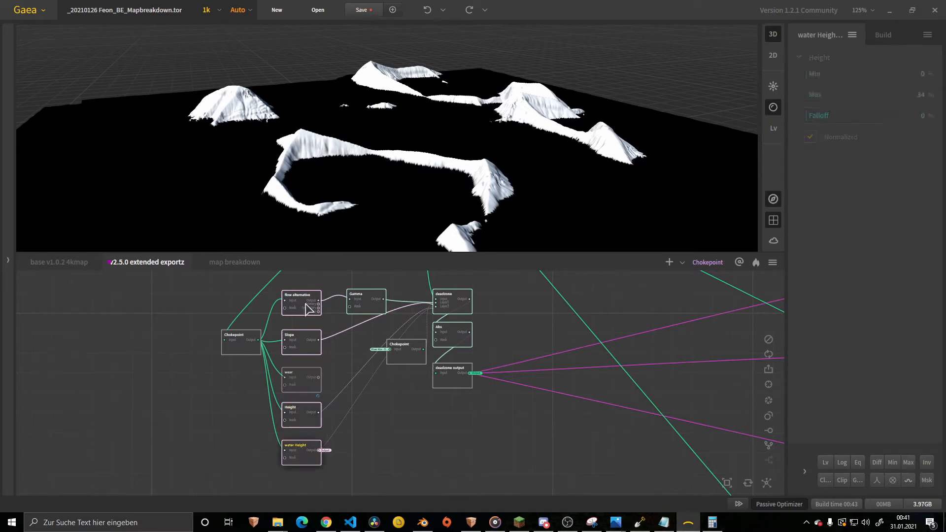
pyautogui.scroll(1, 384, 155)
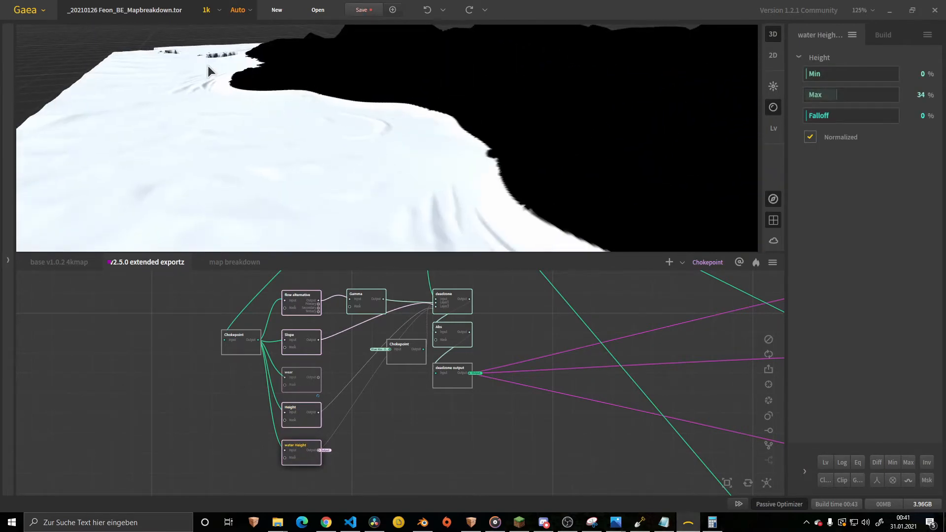
pyautogui.scroll(-5, 452, 187)
pyautogui.moveTo(481, 183); pyautogui.dragTo(470, 202)
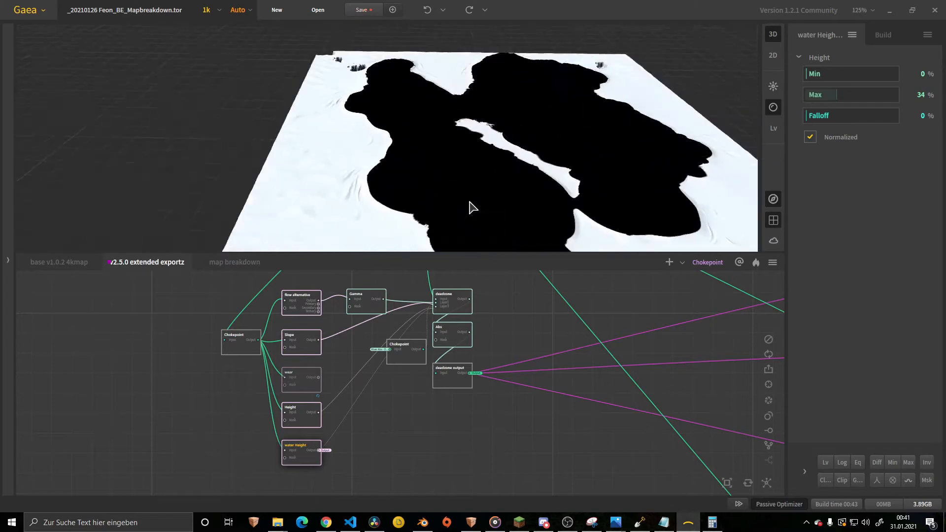
pyautogui.moveTo(484, 190); pyautogui.dragTo(434, 194, button='middle')
pyautogui.moveTo(452, 197); pyautogui.dragTo(438, 196)
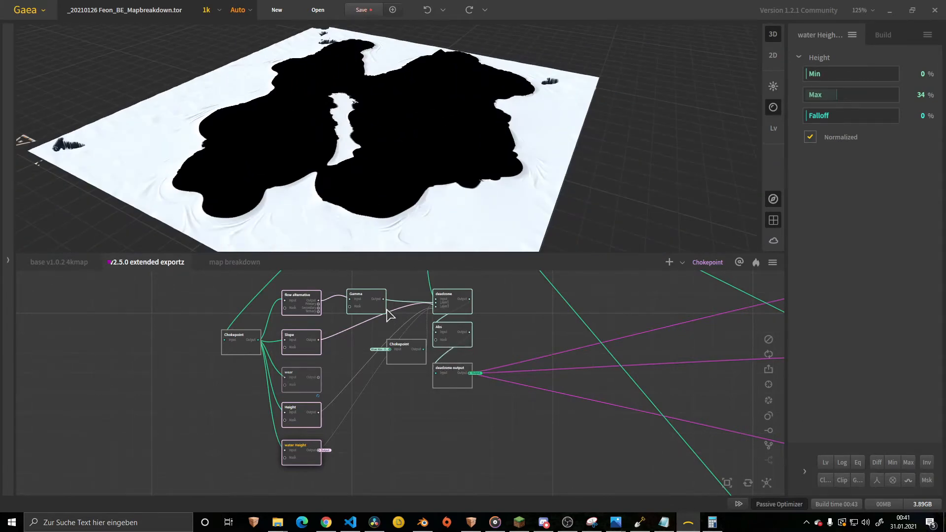
# - Preview the deadzone MultiCombine node and inspect its combined mask up close and from above
pyautogui.click(453, 296)
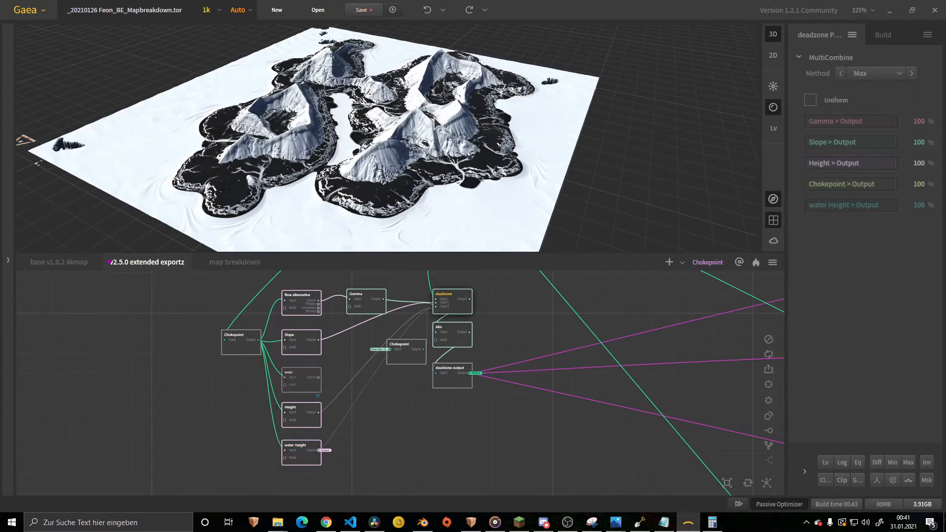
pyautogui.moveTo(433, 117); pyautogui.dragTo(437, 118)
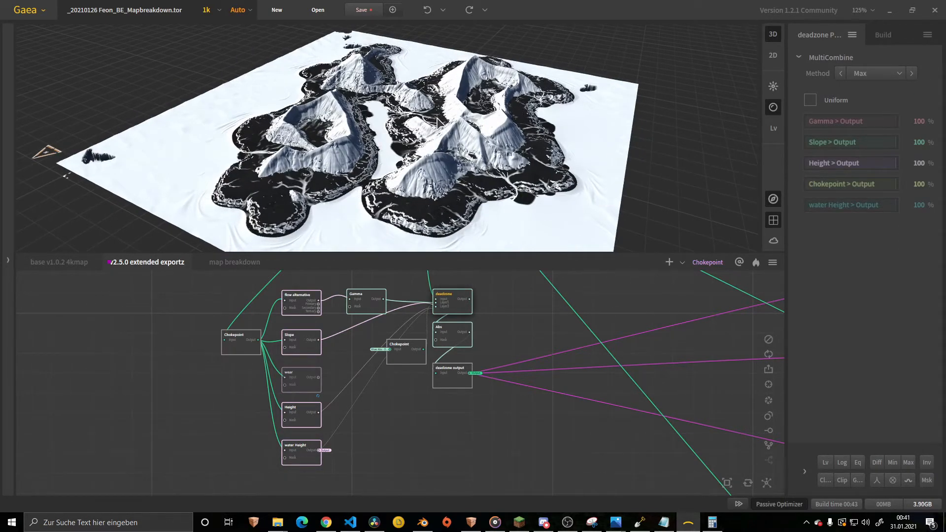
pyautogui.scroll(5, 438, 182)
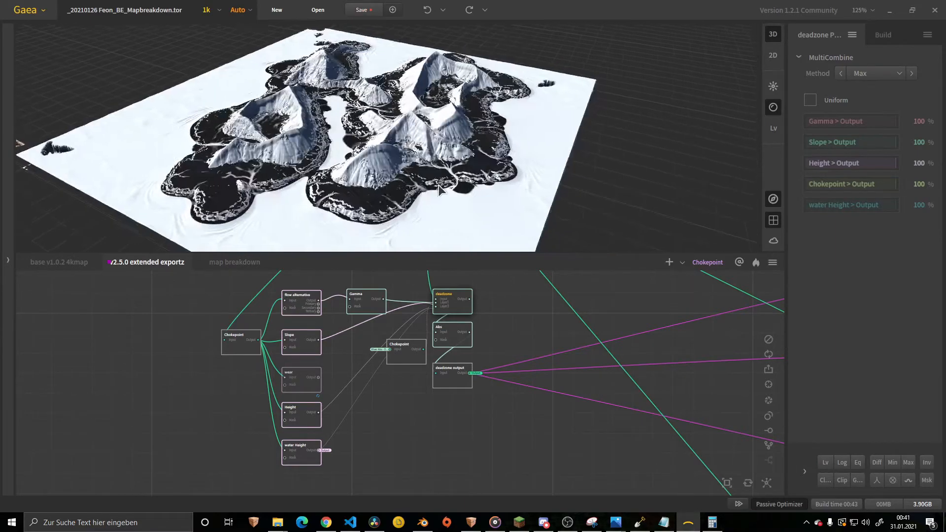
pyautogui.moveTo(409, 157); pyautogui.dragTo(340, 188)
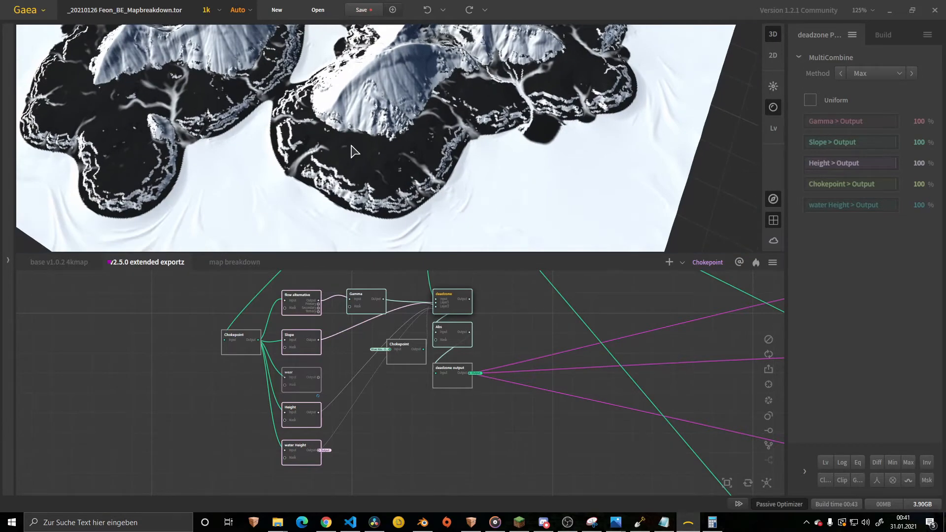
pyautogui.moveTo(364, 149)
pyautogui.mouseDown(button='right')
pyautogui.moveTo(401, 235)
pyautogui.moveTo(401, 217)
pyautogui.moveTo(357, 138)
pyautogui.moveTo(364, 139)
pyautogui.mouseUp(button='right')
pyautogui.scroll(-3, 417, 157)
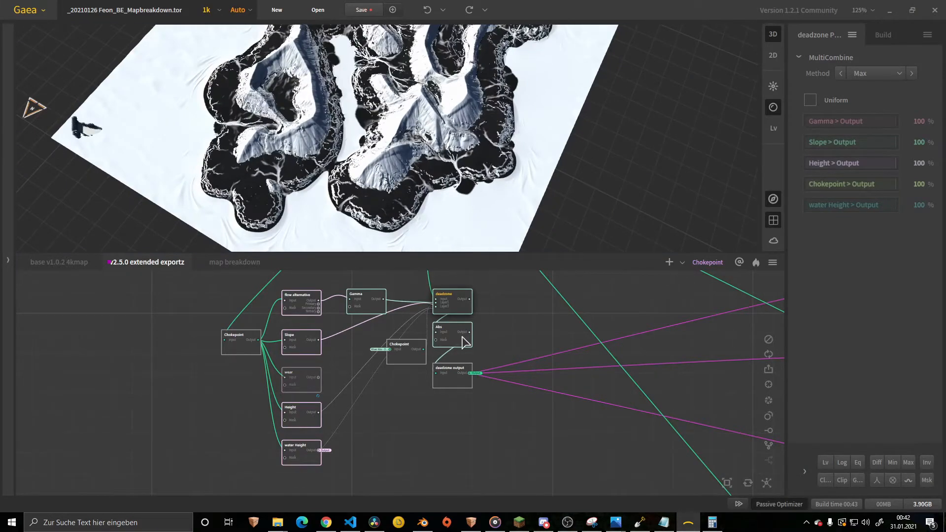
# - Preview the Abs node's mask below the deadzone combine, and turn off its Invert option
pyautogui.scroll(1, 464, 340)
pyautogui.click(447, 335)
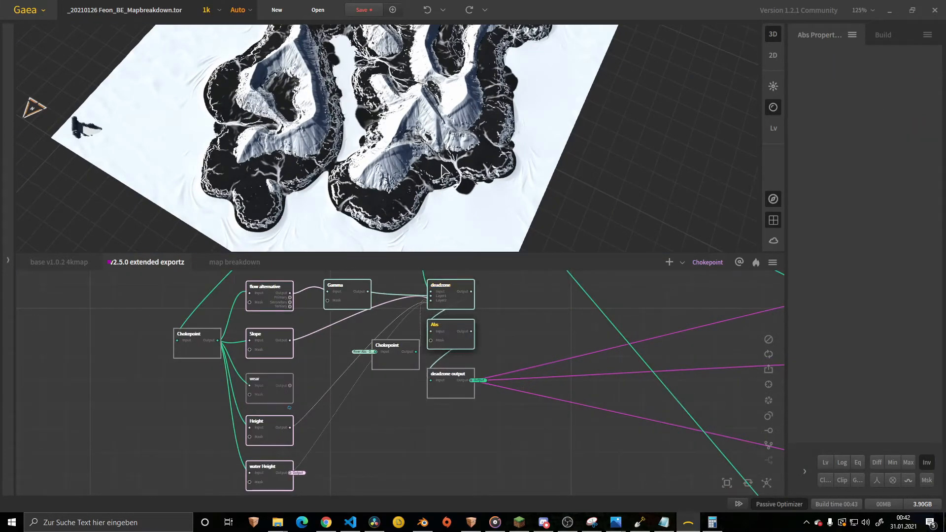
pyautogui.moveTo(387, 212); pyautogui.dragTo(395, 138)
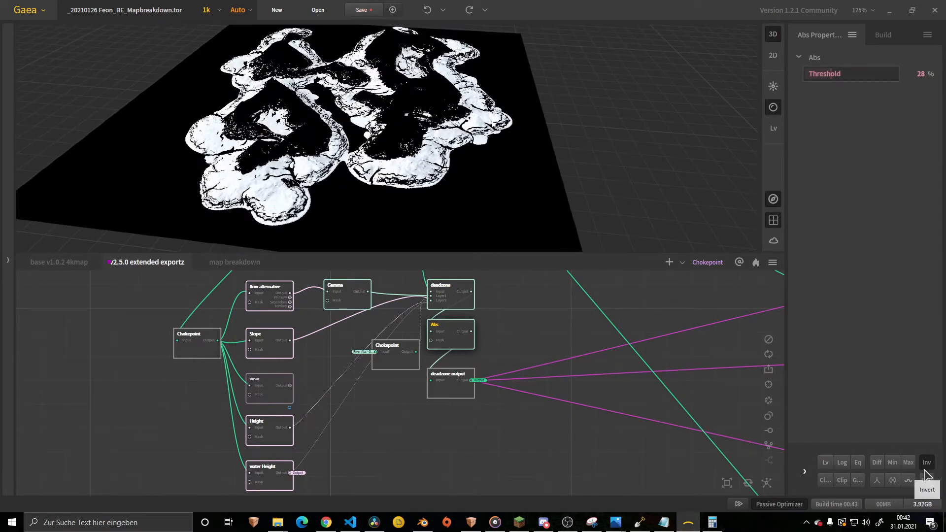
pyautogui.scroll(4, 422, 188)
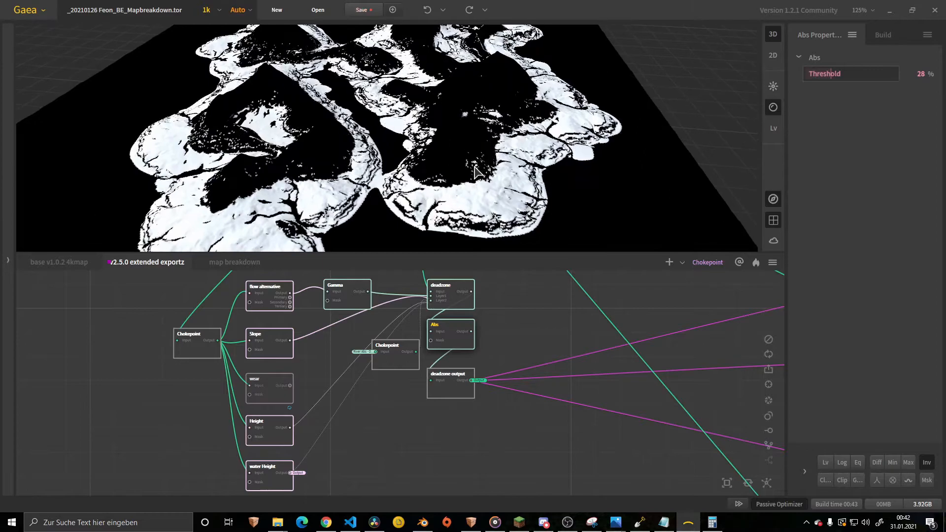
pyautogui.click(928, 463)
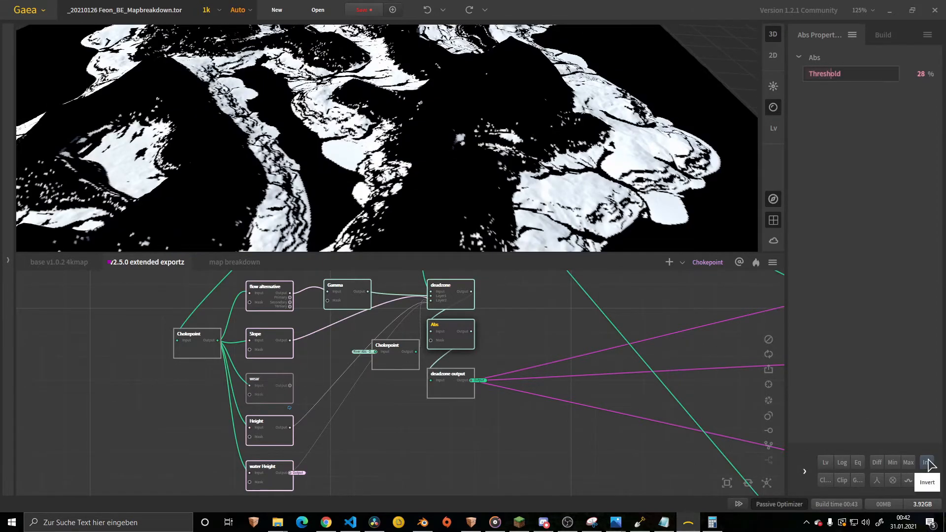
pyautogui.scroll(-5, 484, 179)
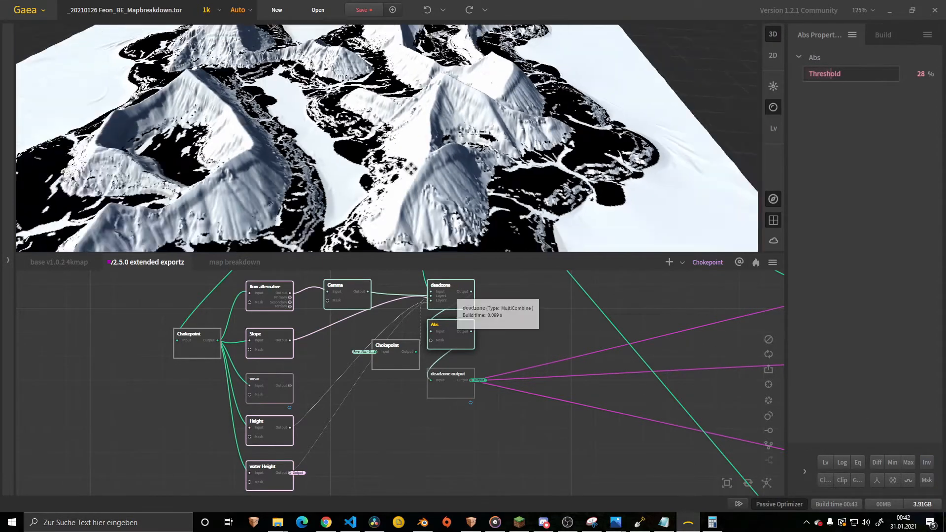
# - Zoom in on the coastal terrain and compare the deadzone node's mask with the Abs node's mask
pyautogui.click(446, 301)
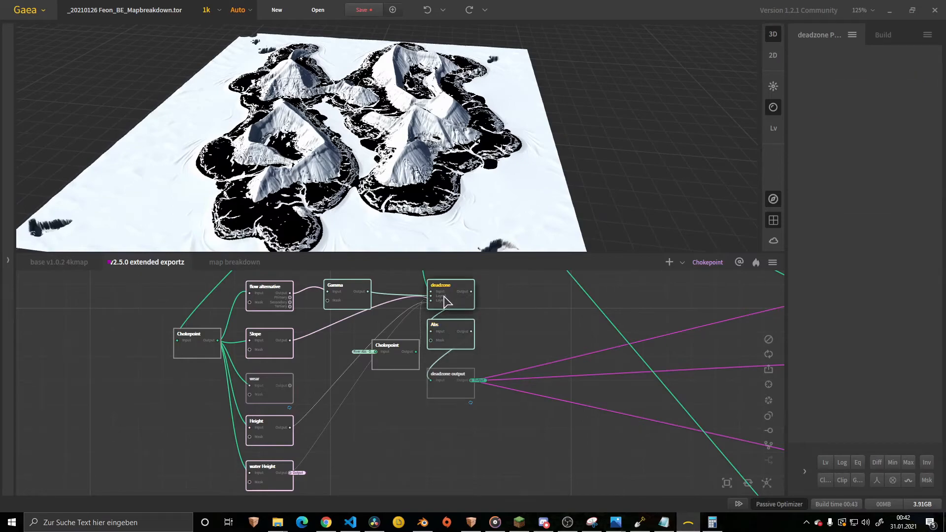
pyautogui.scroll(5, 439, 183)
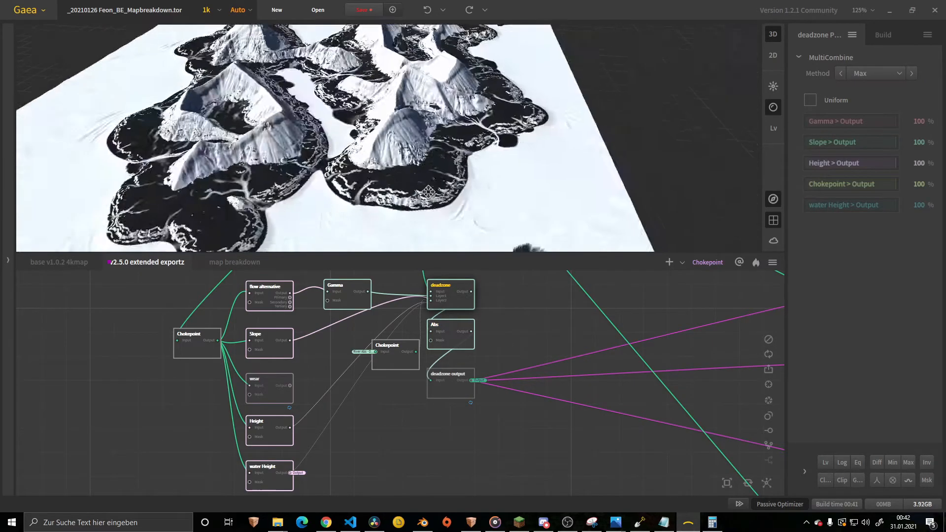
pyautogui.scroll(3, 433, 183)
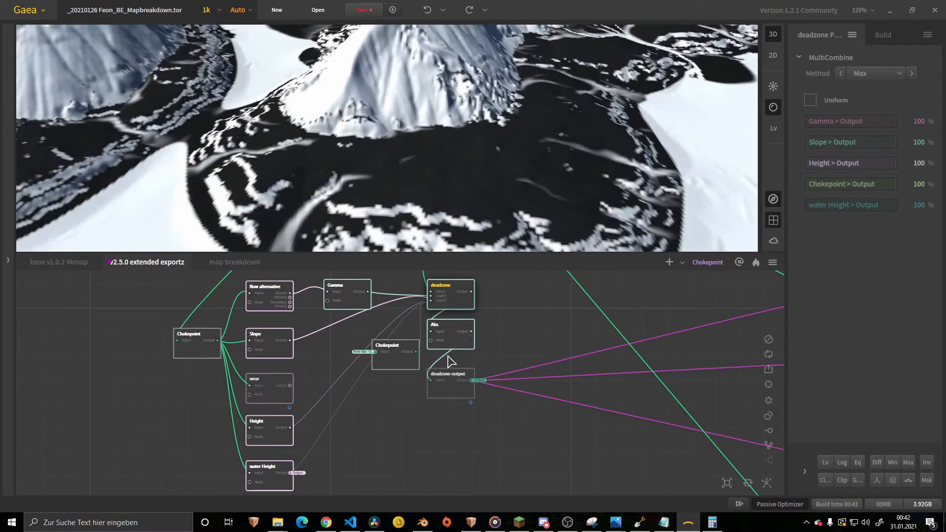
pyautogui.click(460, 341)
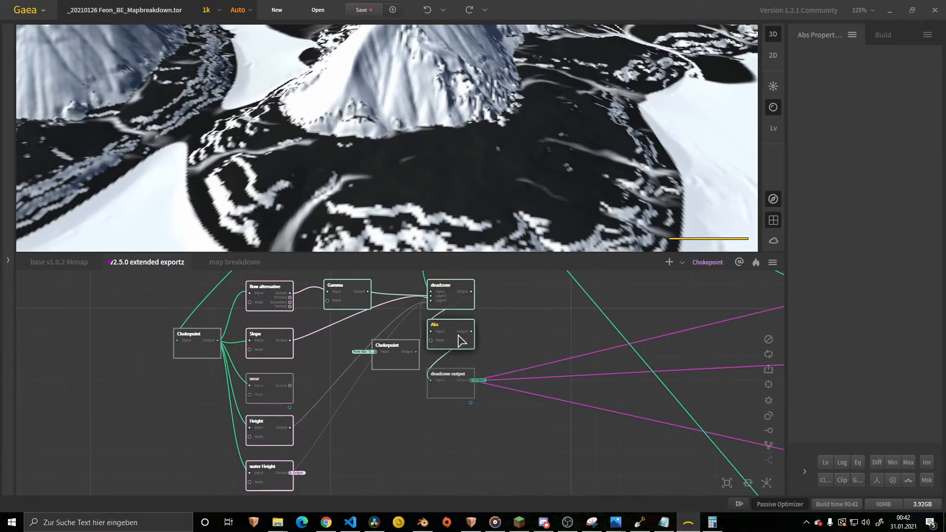
pyautogui.click(456, 291)
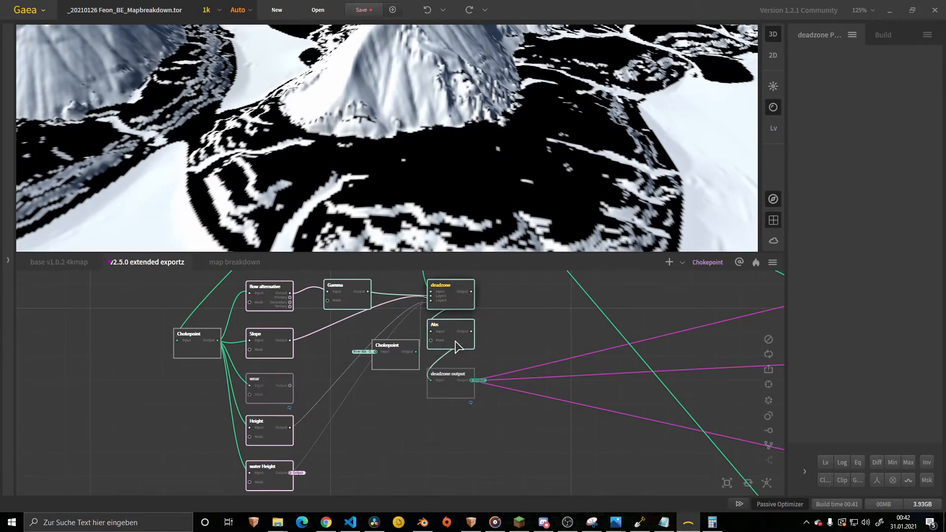
pyautogui.click(457, 343)
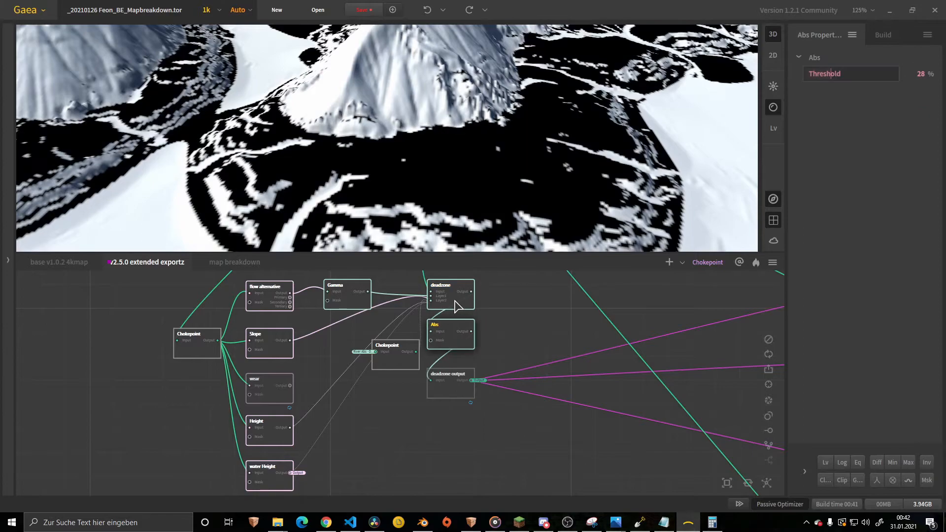
pyautogui.click(453, 292)
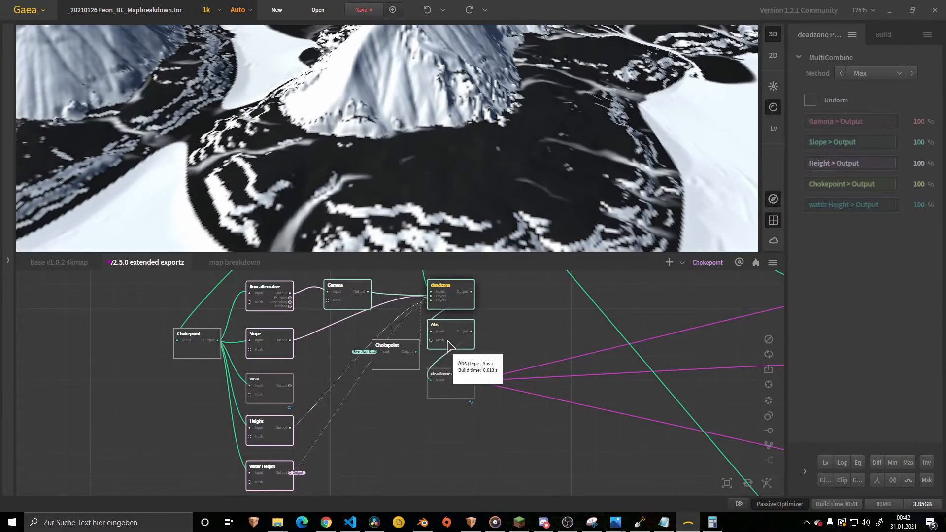
# - Preview the Abs node's mask and inspect it from close range out to the whole terrain
pyautogui.click(447, 342)
pyautogui.scroll(-3, 404, 194)
pyautogui.moveTo(403, 195); pyautogui.dragTo(440, 201)
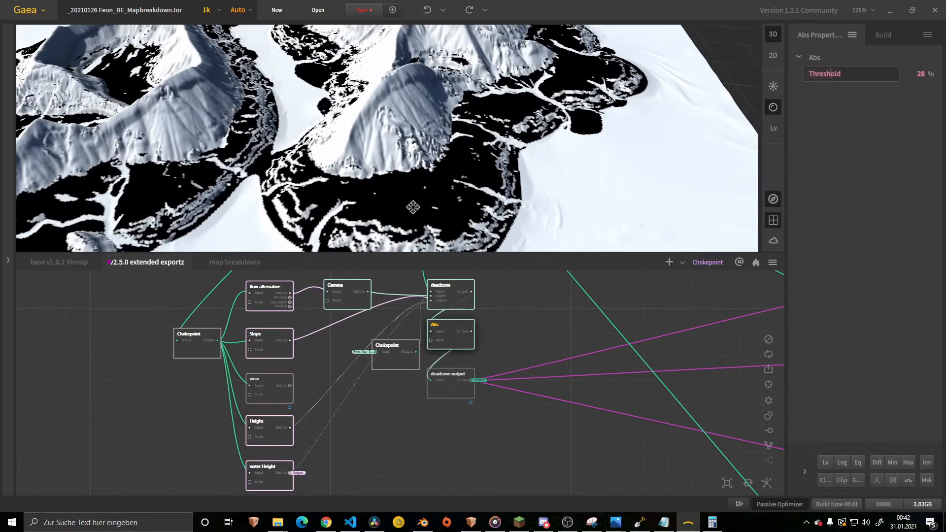
pyautogui.moveTo(410, 205); pyautogui.dragTo(463, 187)
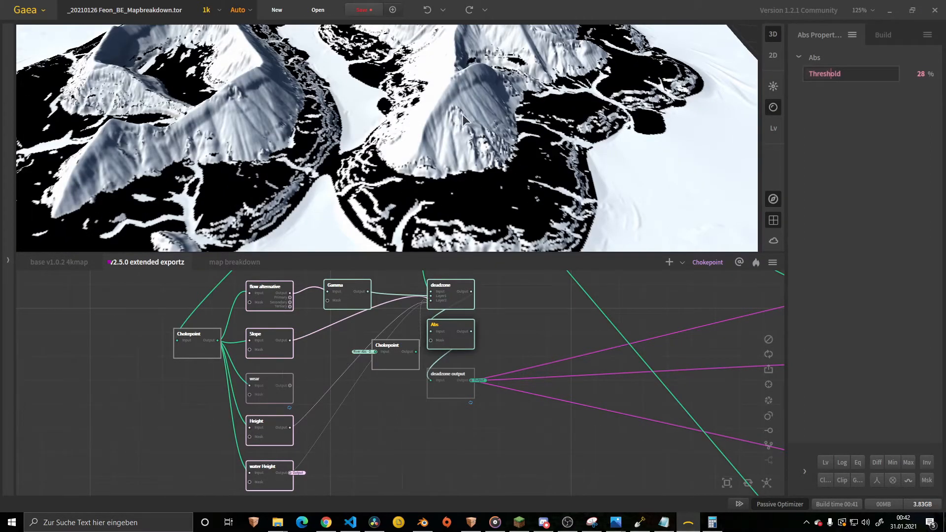
pyautogui.scroll(-5, 503, 192)
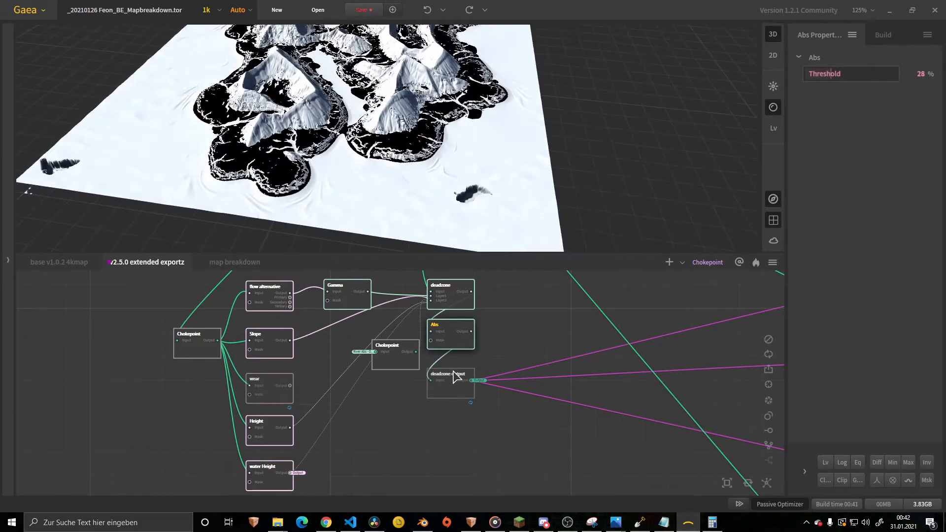
# - Select the deadzone output node and follow its connections to the Snowfall, Flow and Protrusion branches
pyautogui.click(445, 385)
pyautogui.scroll(-2, 521, 357)
pyautogui.moveTo(586, 423); pyautogui.dragTo(352, 415, button='middle')
pyautogui.scroll(-2, 352, 415)
pyautogui.moveTo(562, 410); pyautogui.dragTo(394, 404, button='middle')
pyautogui.scroll(1, 393, 404)
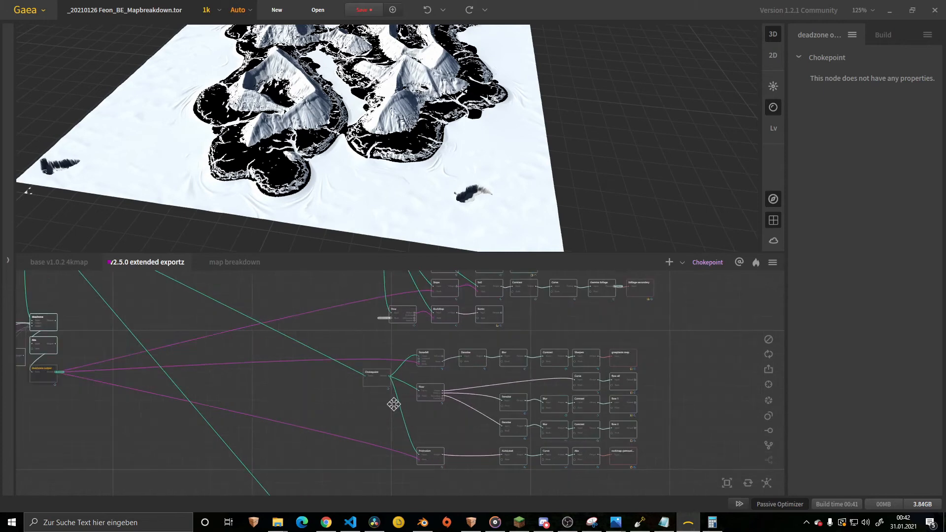
pyautogui.scroll(4, 399, 412)
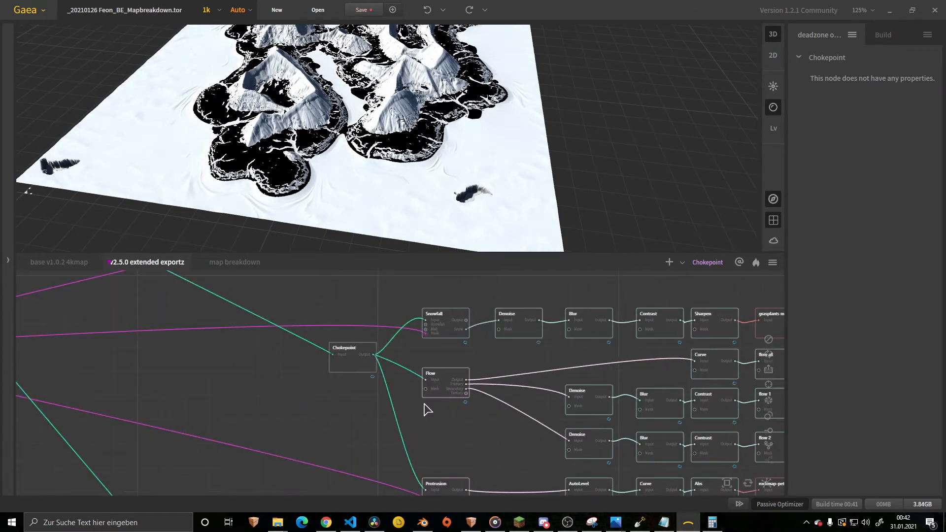
# - Return to the Abs node above the deadzone output and turn its Invert option back on
pyautogui.moveTo(211, 395); pyautogui.dragTo(331, 403, button='middle')
pyautogui.moveTo(196, 378); pyautogui.dragTo(498, 405, button='middle')
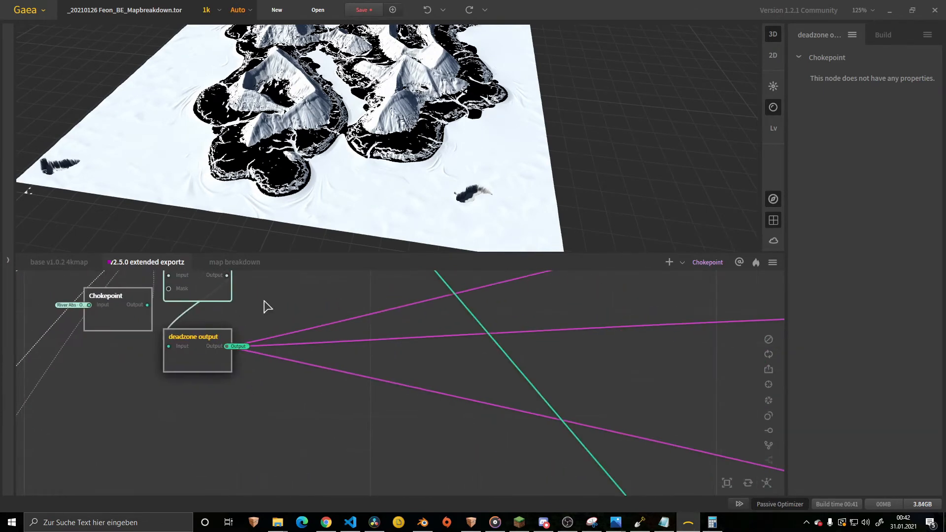
pyautogui.moveTo(356, 375); pyautogui.dragTo(447, 458, button='middle')
pyautogui.click(294, 349)
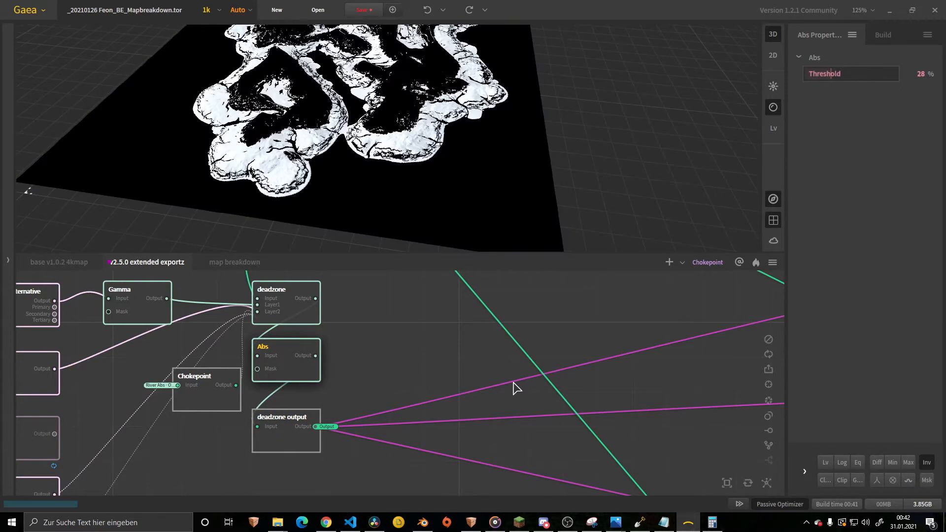
# - Follow the graph past the Snowfall and Flow branches to the arctic climate mask and taiga mask branches
pyautogui.moveTo(513, 387); pyautogui.dragTo(170, 316, button='middle')
pyautogui.scroll(-2, 170, 316)
pyautogui.moveTo(591, 365); pyautogui.dragTo(296, 360, button='middle')
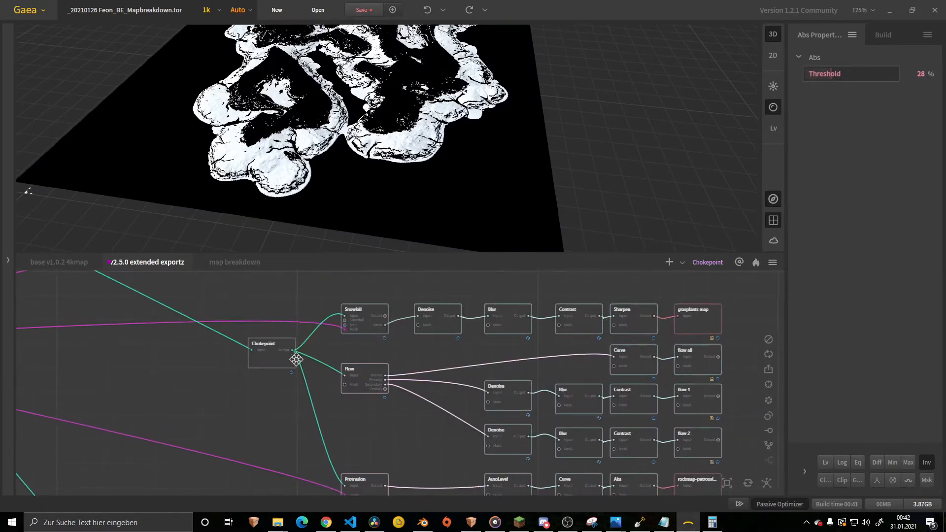
pyautogui.scroll(-1, 296, 359)
pyautogui.moveTo(390, 427); pyautogui.dragTo(407, 348, button='middle')
pyautogui.scroll(-4, 409, 347)
pyautogui.moveTo(467, 442); pyautogui.dragTo(456, 393, button='middle')
pyautogui.scroll(3, 461, 326)
pyautogui.scroll(3, 461, 326)
pyautogui.moveTo(464, 352); pyautogui.dragTo(468, 358, button='middle')
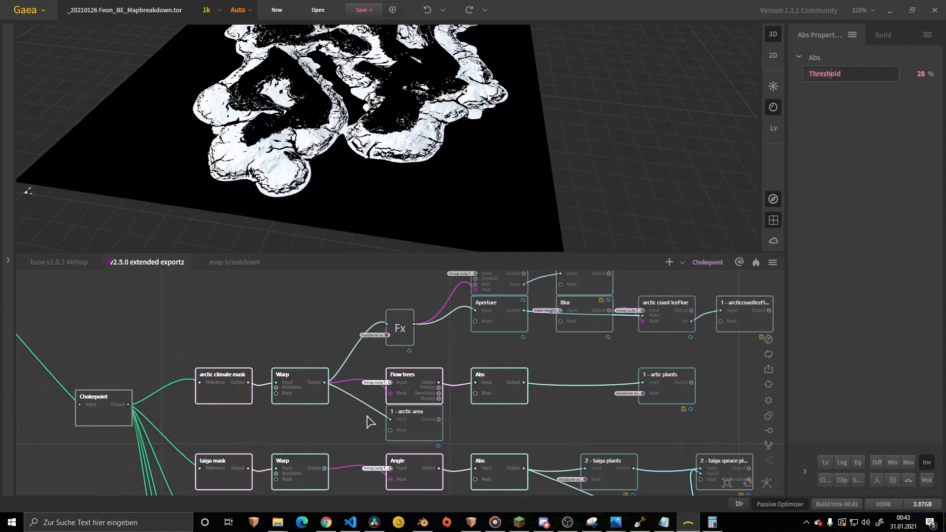
# - Follow the graph to the warm climate branch, preview its mask node from above, and check the painted mask in the mask editor
pyautogui.moveTo(526, 436); pyautogui.dragTo(508, 405, button='middle')
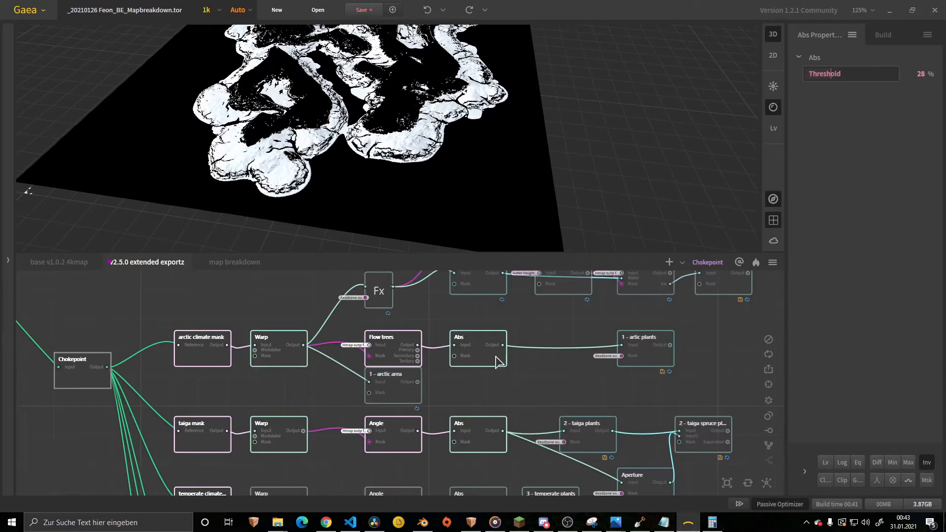
pyautogui.moveTo(477, 463); pyautogui.dragTo(475, 308, button='middle')
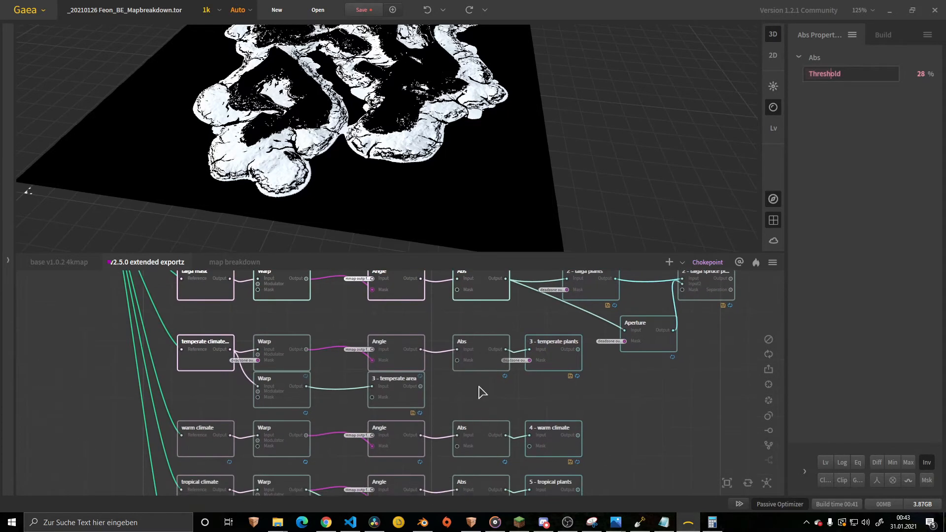
pyautogui.moveTo(482, 391); pyautogui.dragTo(482, 363, button='middle')
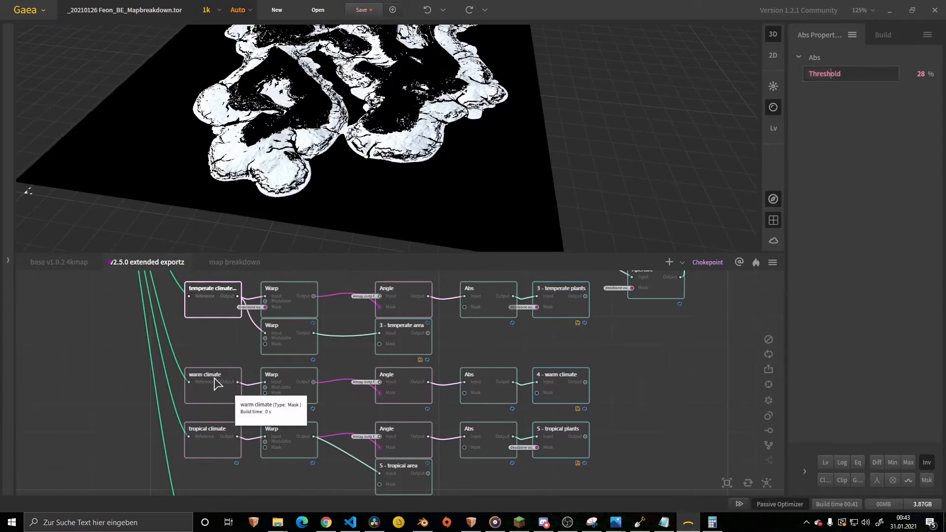
pyautogui.click(217, 384)
pyautogui.scroll(-3, 427, 164)
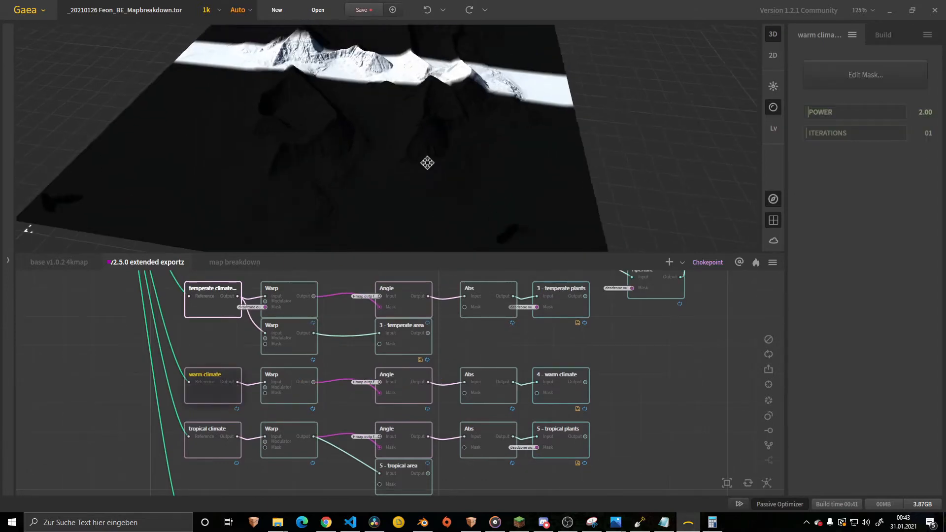
pyautogui.moveTo(335, 168); pyautogui.dragTo(303, 244)
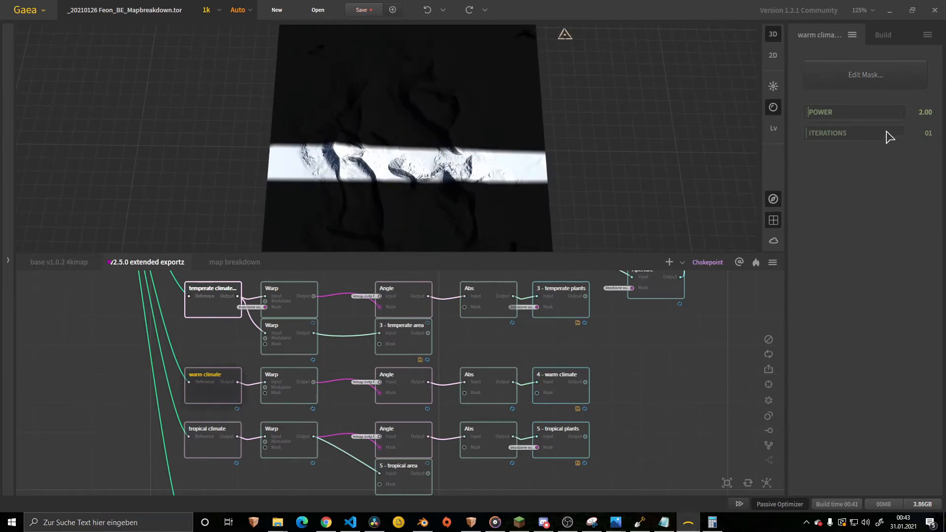
pyautogui.click(872, 85)
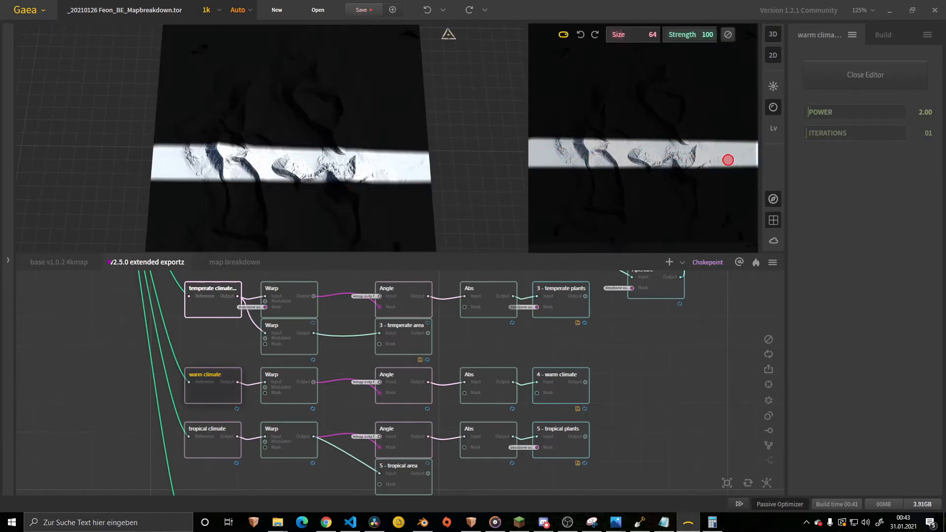
pyautogui.click(848, 85)
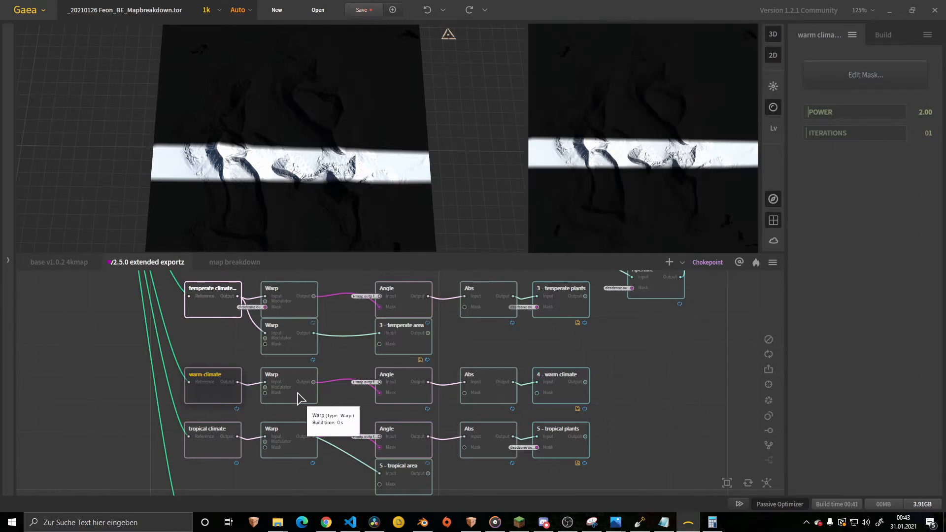
# - Preview the Warp node in the warm climate branch and compare its distorted mask with the straight band
pyautogui.click(299, 393)
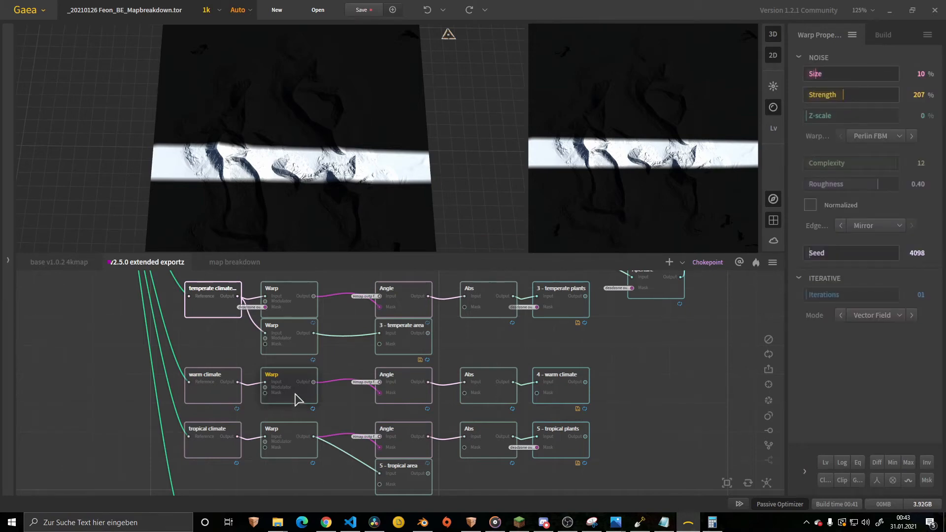
pyautogui.press('Left')
pyautogui.press('Right')
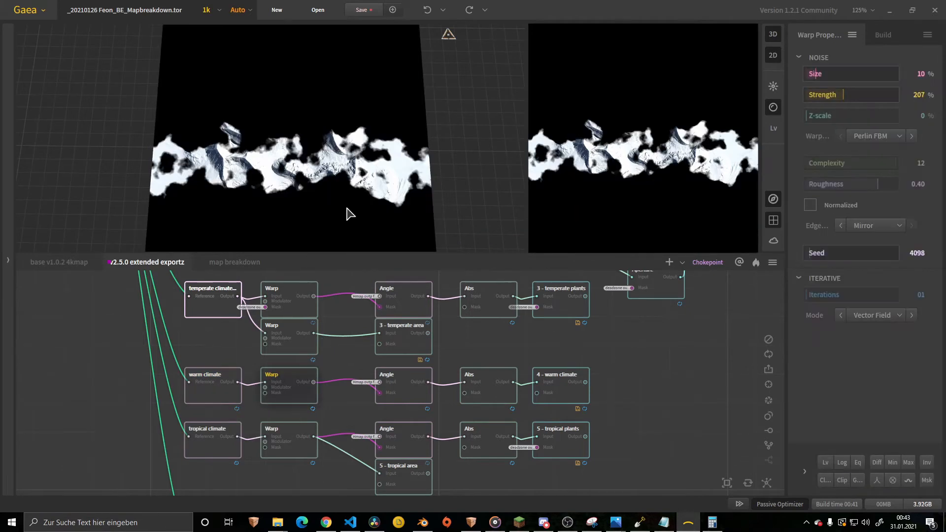
pyautogui.scroll(3, 348, 212)
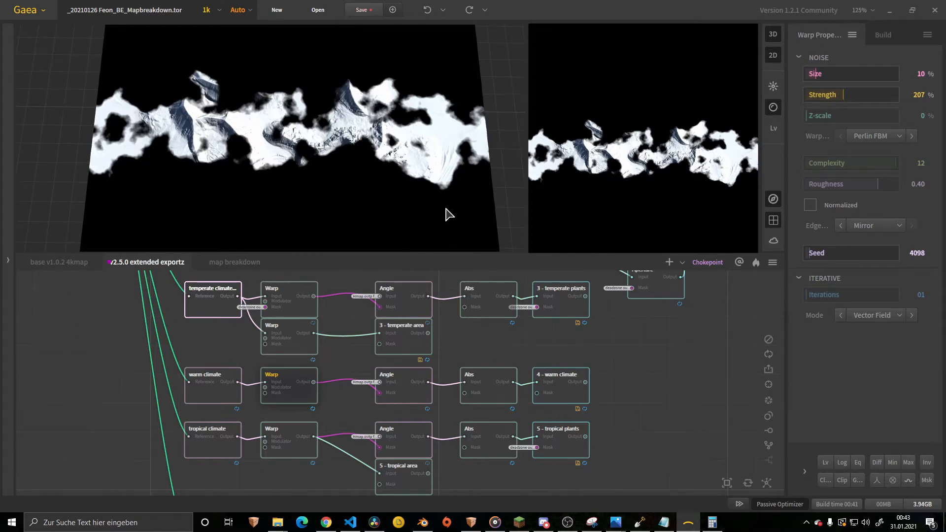
pyautogui.moveTo(446, 208); pyautogui.dragTo(429, 209, button='middle')
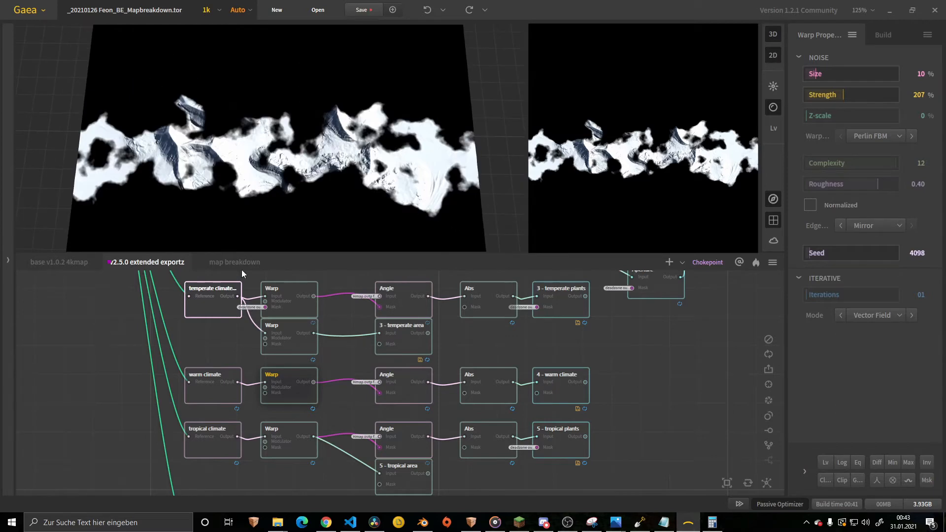
# - Preview the warm climate branch's Angle node and inspect its slope selection up close
pyautogui.click(405, 380)
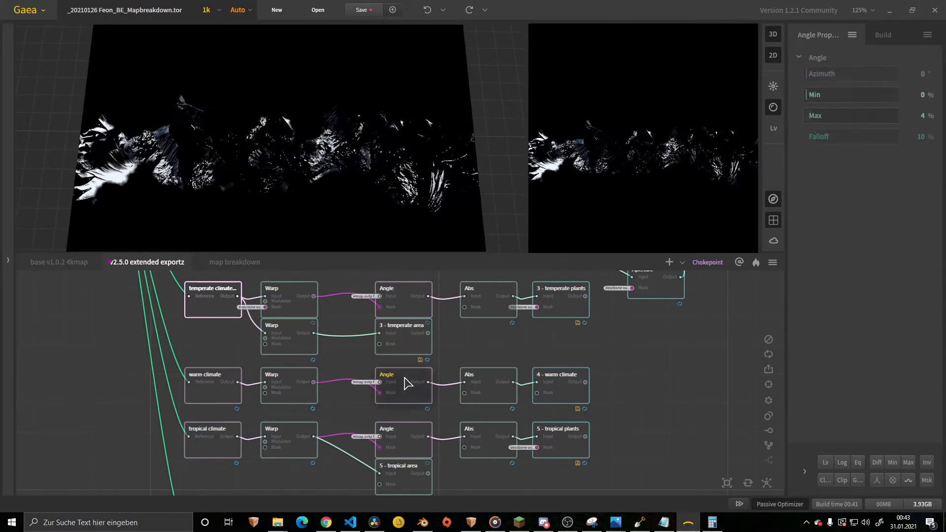
pyautogui.moveTo(259, 249); pyautogui.dragTo(250, 171)
pyautogui.moveTo(253, 189); pyautogui.dragTo(308, 148, button='middle')
pyautogui.scroll(2, 278, 185)
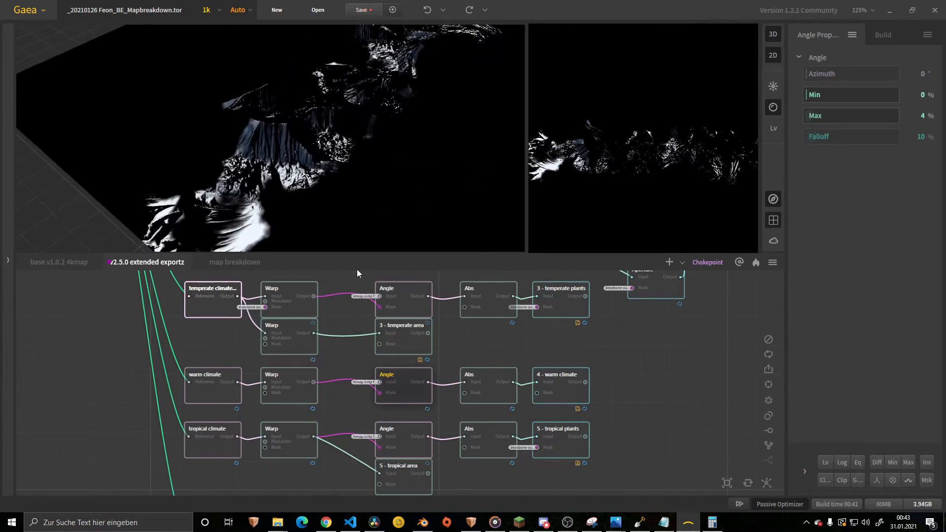
# - Disconnect the Warp output from the warm climate Angle node's mask input and inspect the unmasked slope selection across the terrain
pyautogui.doubleClick(340, 378)
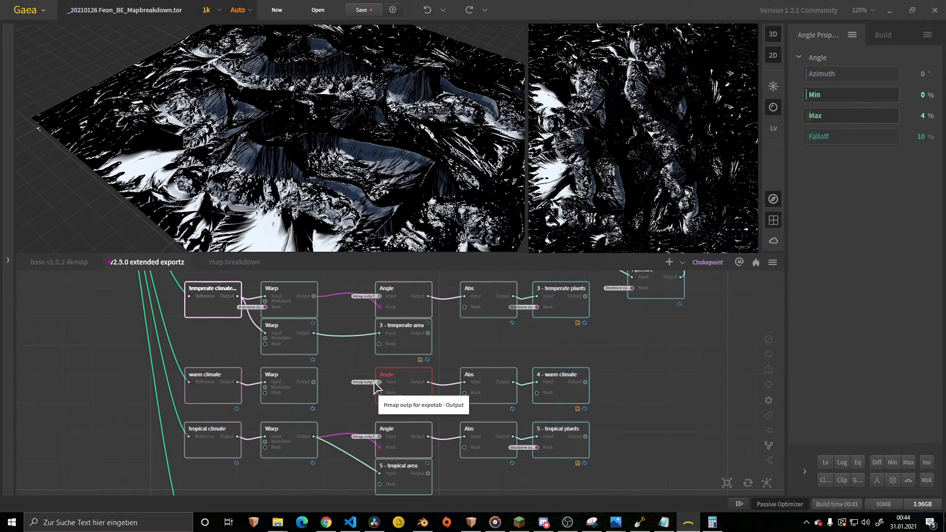
pyautogui.moveTo(361, 187); pyautogui.dragTo(350, 262)
pyautogui.scroll(3, 388, 152)
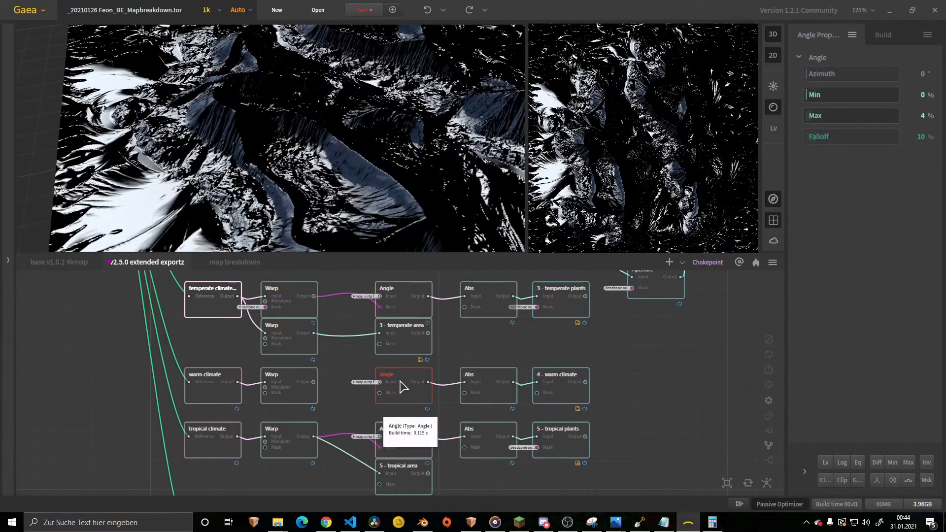
pyautogui.scroll(3, 286, 207)
pyautogui.moveTo(281, 211); pyautogui.dragTo(308, 90)
pyautogui.scroll(-3, 281, 130)
pyautogui.scroll(5, 290, 113)
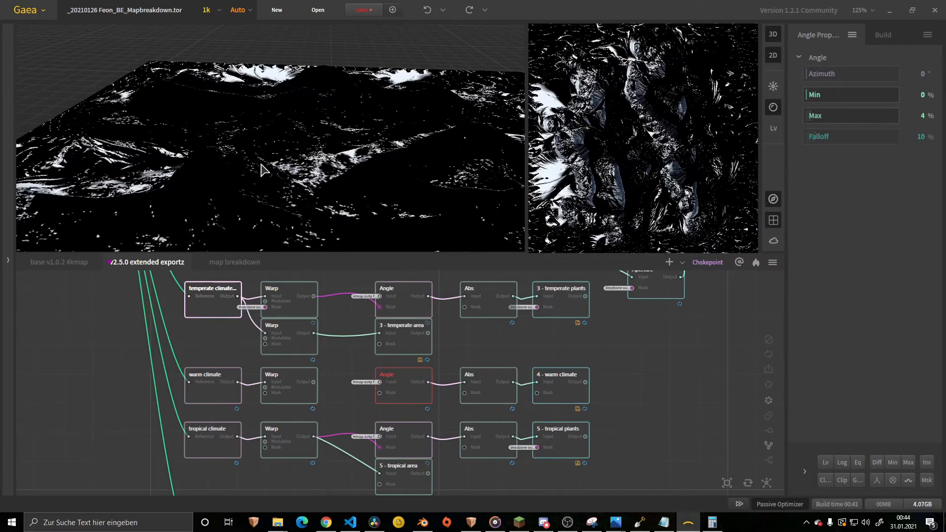
pyautogui.moveTo(226, 151); pyautogui.dragTo(345, 162)
pyautogui.moveTo(185, 139); pyautogui.dragTo(290, 213)
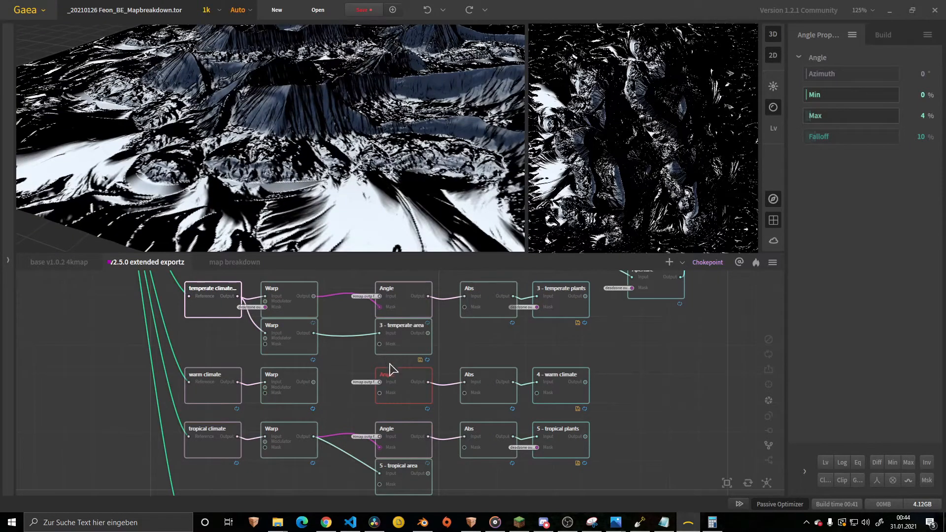
# - Preview the warm climate branch's Abs node and its "4 - warm climate" output without the climate mask
pyautogui.click(480, 382)
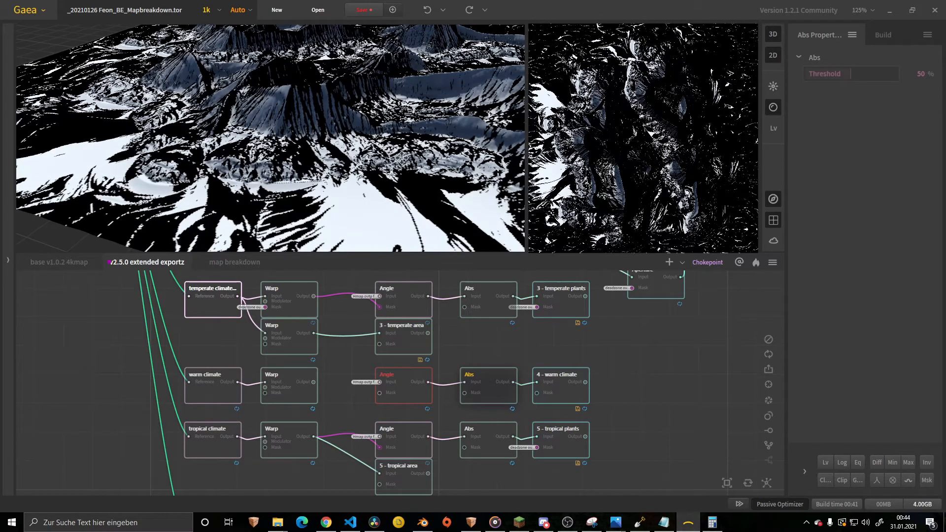
pyautogui.moveTo(387, 167); pyautogui.dragTo(367, 169)
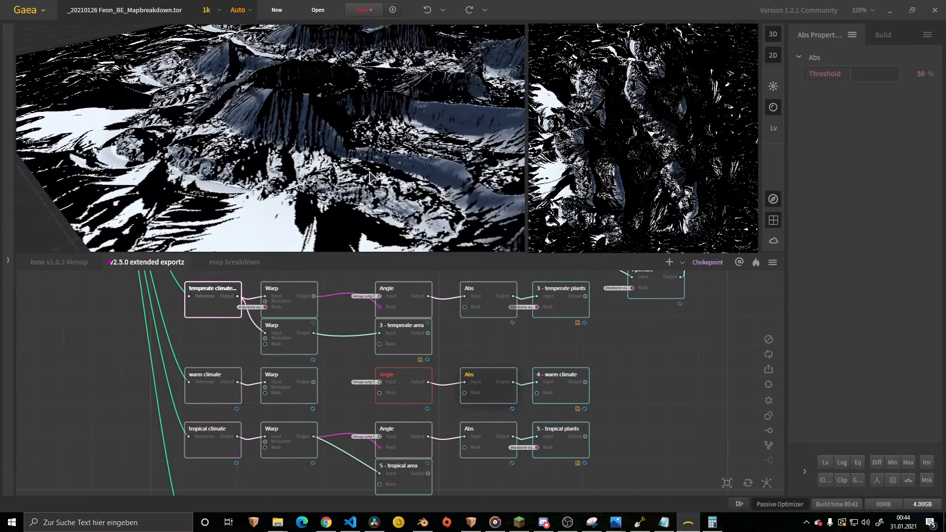
pyautogui.click(560, 380)
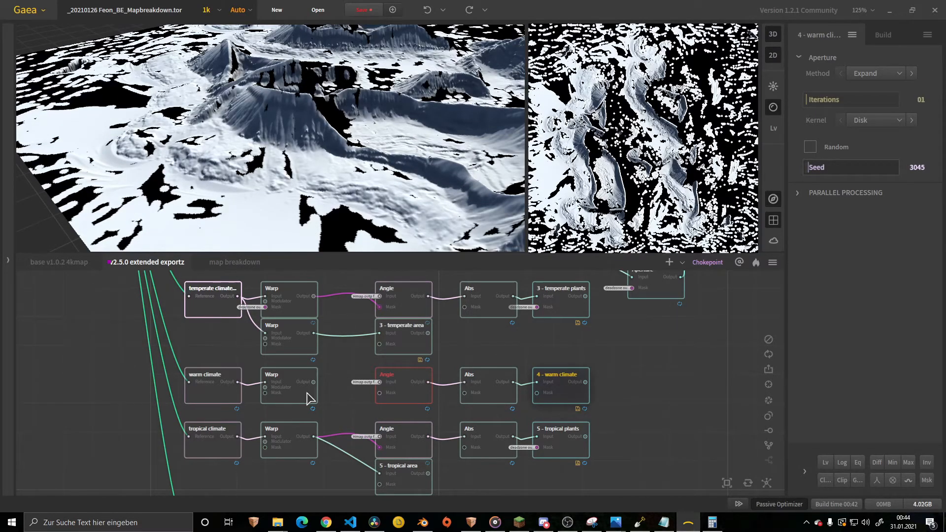
# - Reconnect the warm climate Warp output to the Angle node's mask input and check the masked terrain
pyautogui.moveTo(315, 383); pyautogui.dragTo(379, 394)
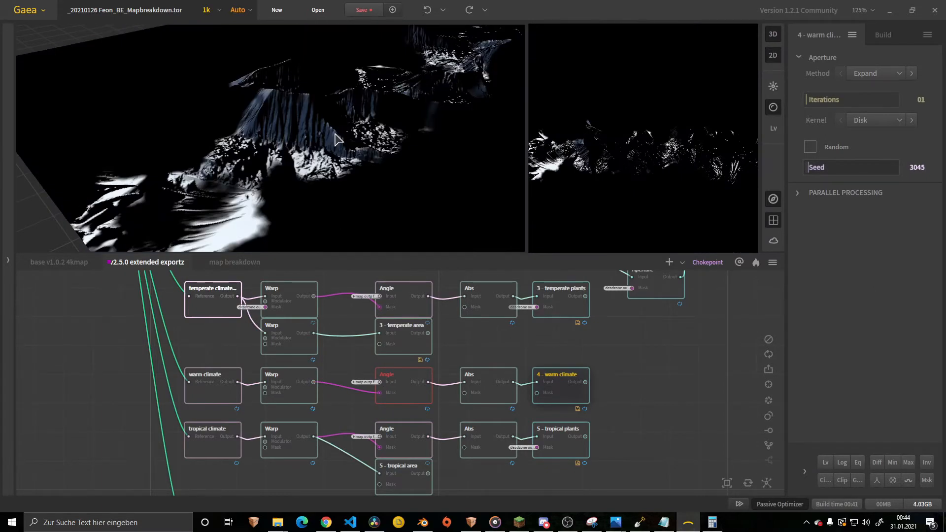
pyautogui.moveTo(335, 140); pyautogui.dragTo(424, 285)
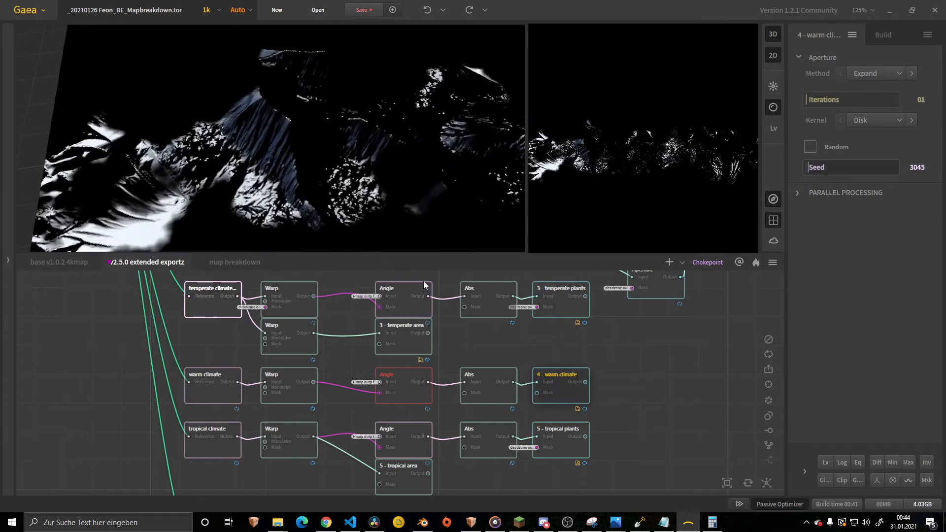
# - Connect the deadzone output portal to the mask input of the "4 - warm climate" node and inspect the resulting mask
pyautogui.moveTo(536, 393); pyautogui.dragTo(479, 347)
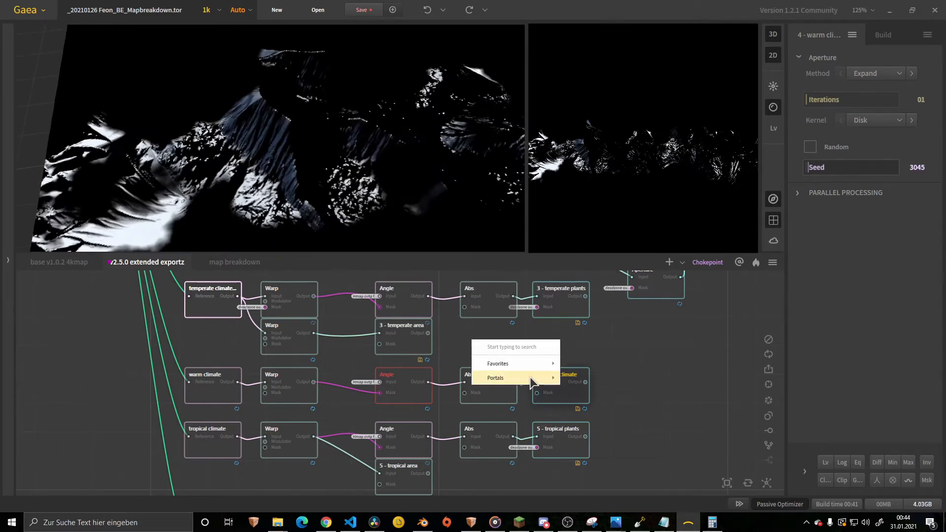
pyautogui.moveTo(532, 381)
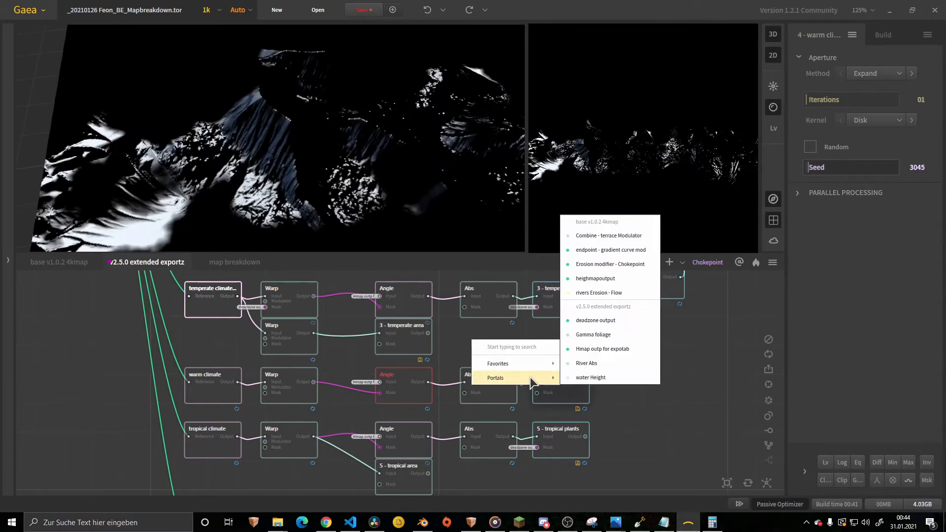
pyautogui.click(596, 321)
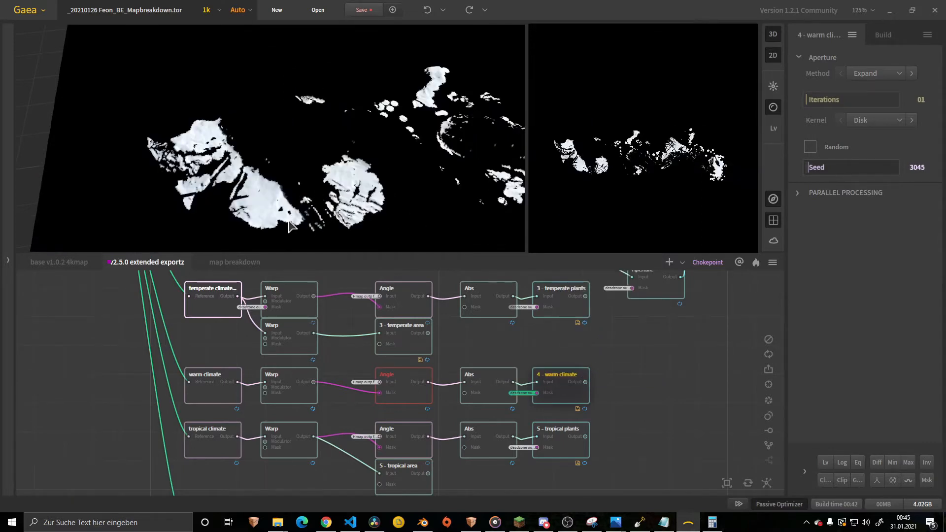
pyautogui.moveTo(293, 226)
pyautogui.mouseDown()
pyautogui.moveTo(316, 189)
pyautogui.moveTo(308, 217)
pyautogui.moveTo(293, 186)
pyautogui.moveTo(260, 165)
pyautogui.moveTo(224, 165)
pyautogui.moveTo(301, 220)
pyautogui.mouseUp()
pyautogui.moveTo(249, 216); pyautogui.dragTo(419, 214, button='middle')
pyautogui.scroll(3, 298, 227)
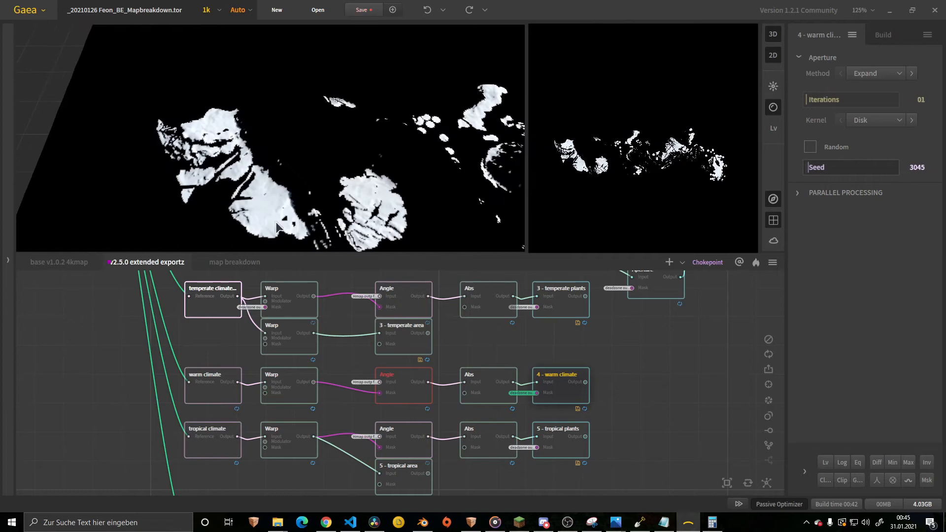
# - Return to the start of the warm climate branch and preview its mask node followed by its Warp node
pyautogui.scroll(1, 505, 393)
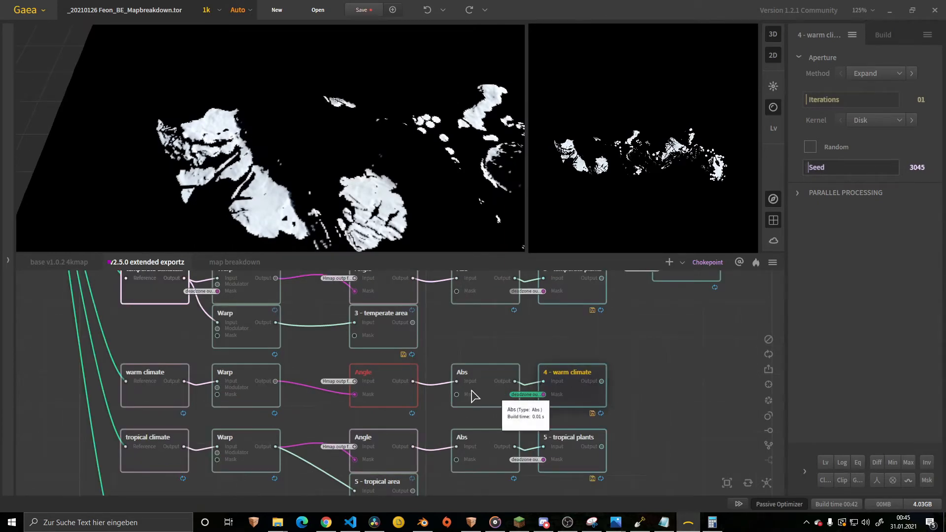
pyautogui.click(149, 377)
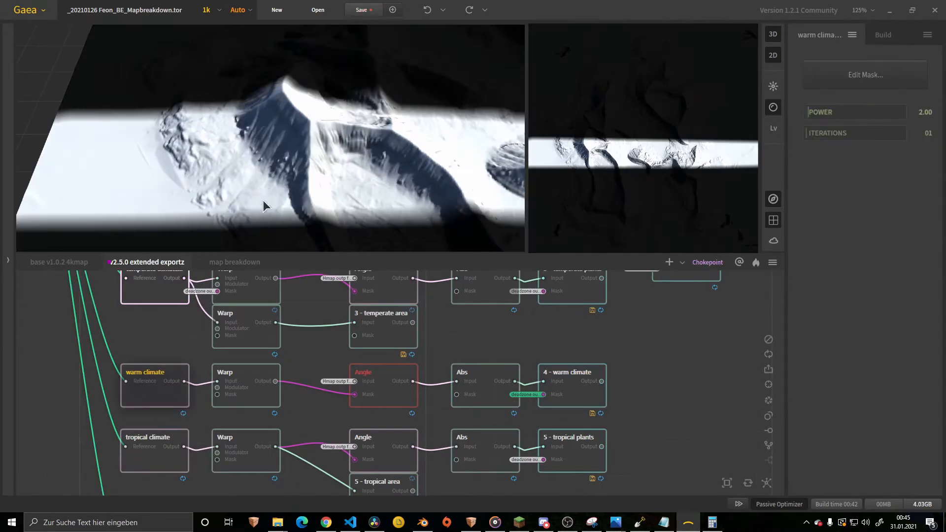
pyautogui.scroll(-5, 348, 191)
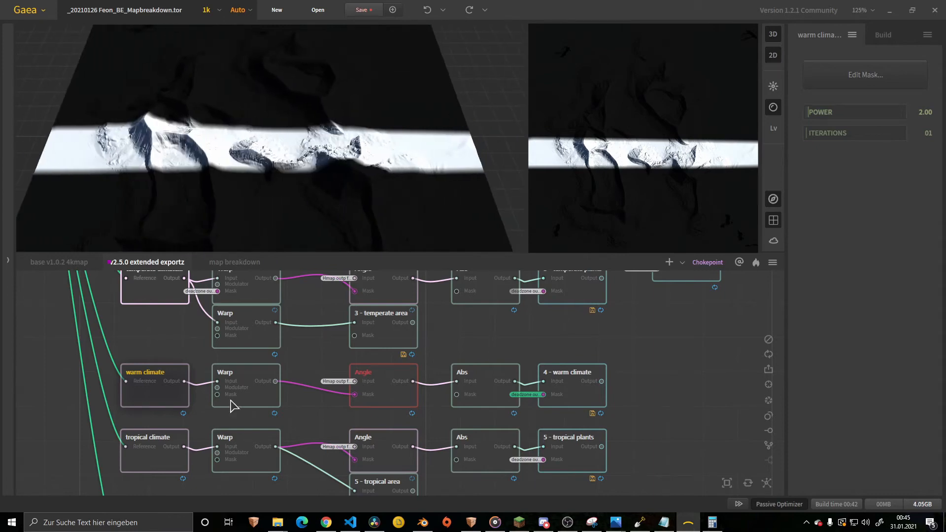
pyautogui.click(243, 373)
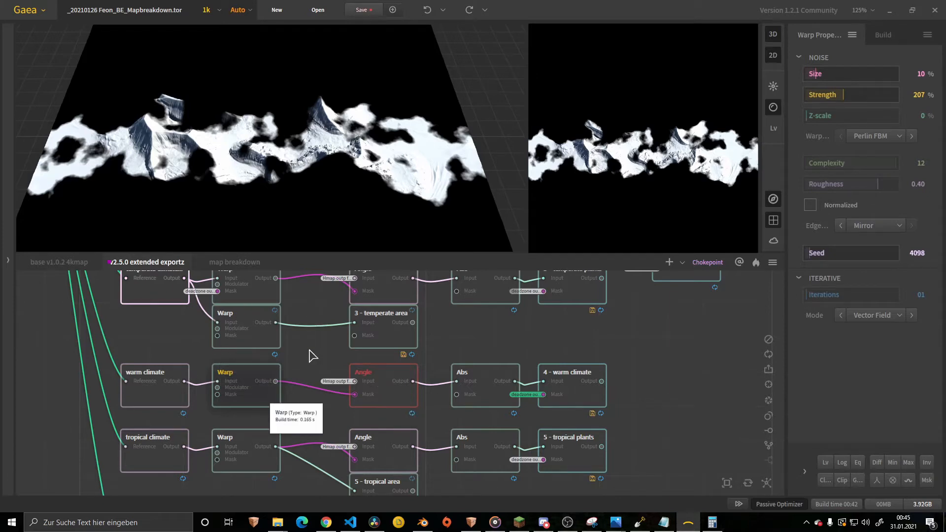
# - Preview the remasked Angle node in the warm climate branch and inspect the slopes from several viewpoints
pyautogui.click(387, 380)
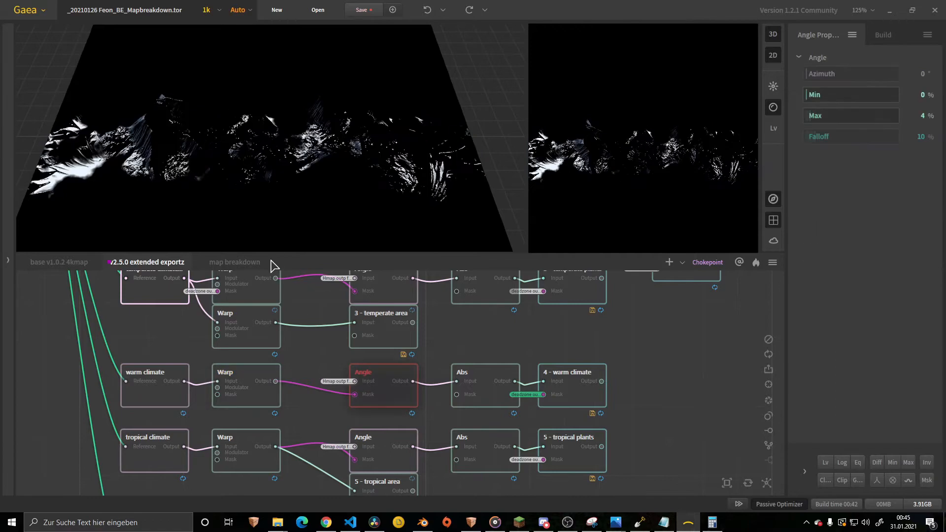
pyautogui.moveTo(217, 196); pyautogui.dragTo(267, 192, button='middle')
pyautogui.scroll(5, 266, 192)
pyautogui.moveTo(232, 188); pyautogui.dragTo(312, 160)
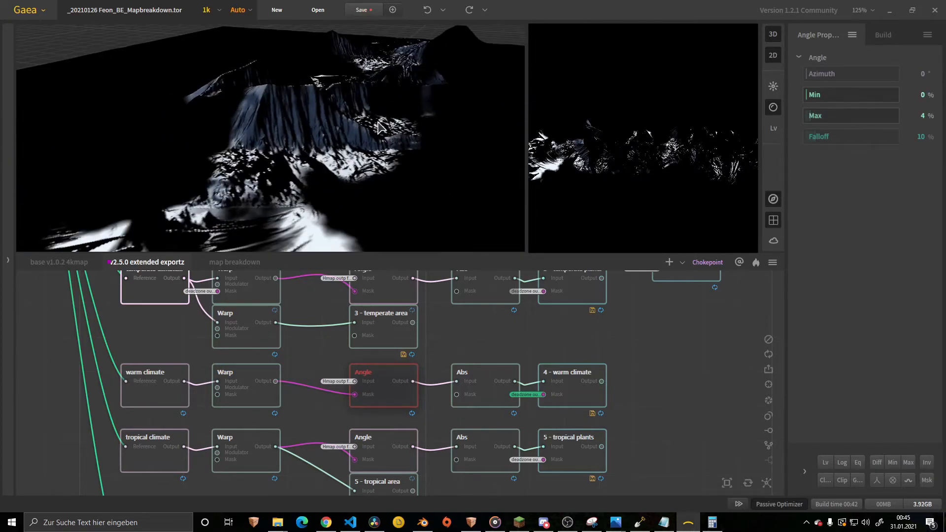
pyautogui.moveTo(382, 128); pyautogui.dragTo(308, 134)
pyautogui.moveTo(299, 168); pyautogui.dragTo(281, 199)
# - Preview the warm climate Abs node and the deadzone-masked "4 - warm climate" output on the terrain
pyautogui.click(480, 376)
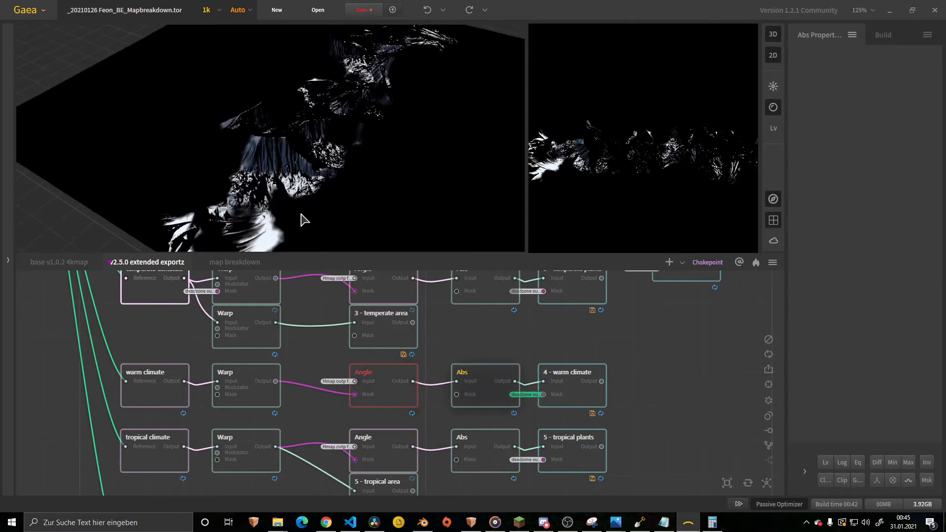
pyautogui.moveTo(330, 200); pyautogui.dragTo(389, 212)
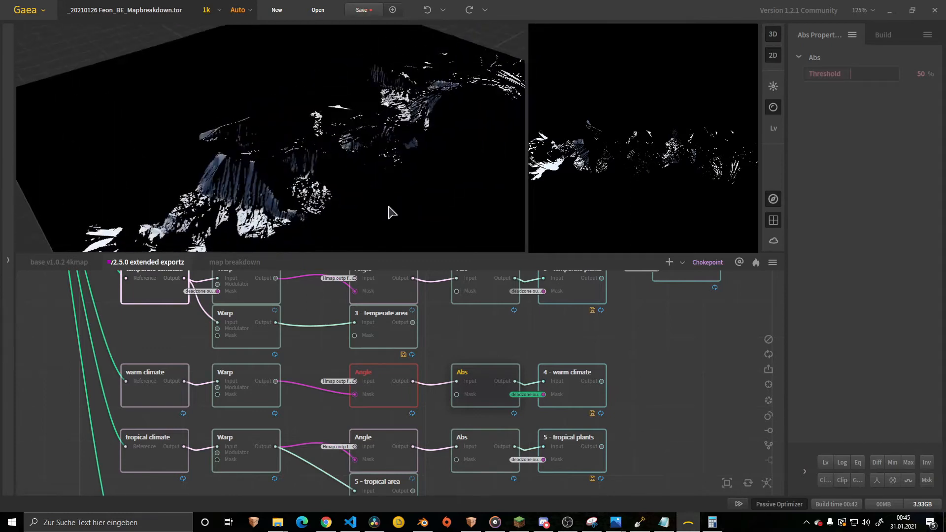
pyautogui.click(560, 373)
pyautogui.moveTo(307, 221); pyautogui.dragTo(347, 214)
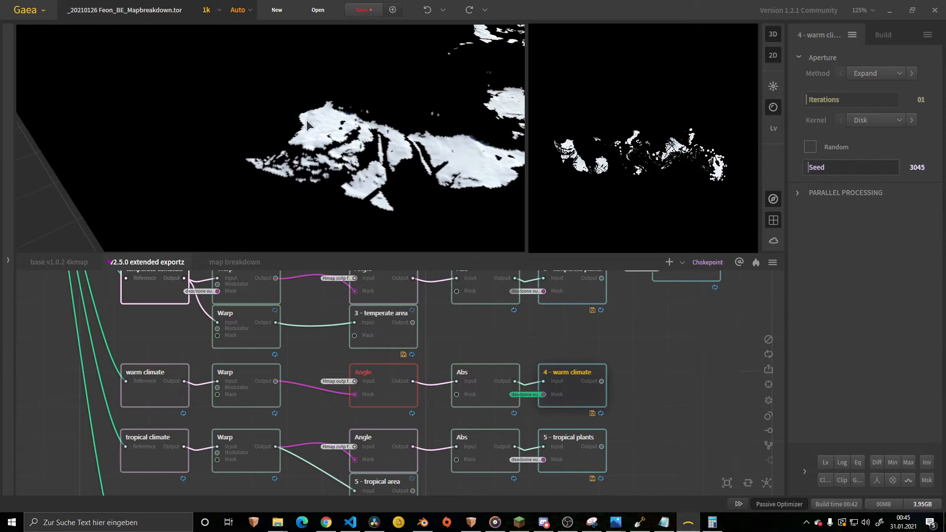
# - Compare the warm climate Abs mask with the "4 - warm climate" output by alternating their previews over the terrain
pyautogui.click(496, 383)
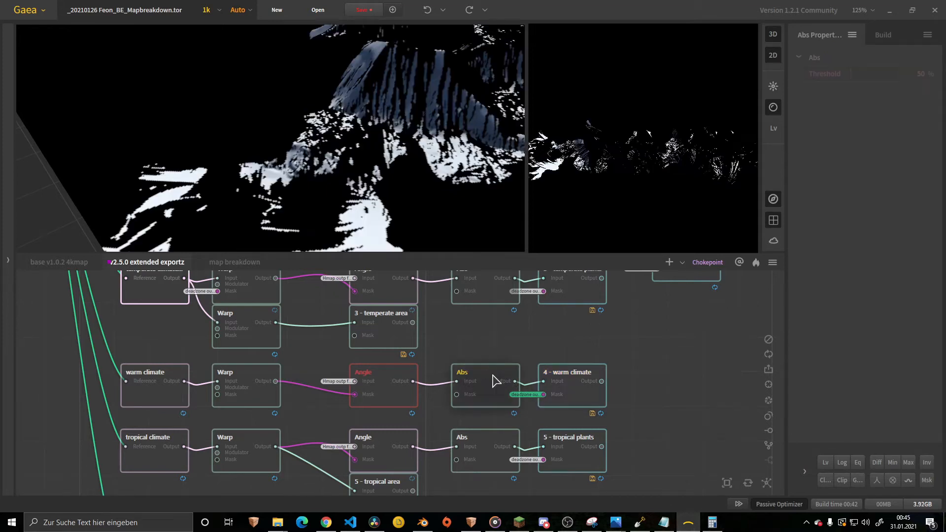
pyautogui.click(572, 377)
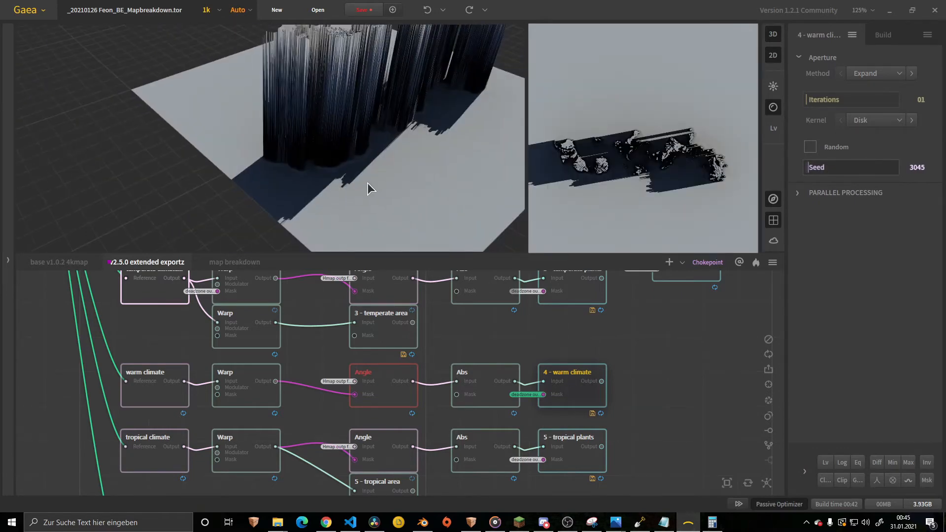
pyautogui.click(512, 381)
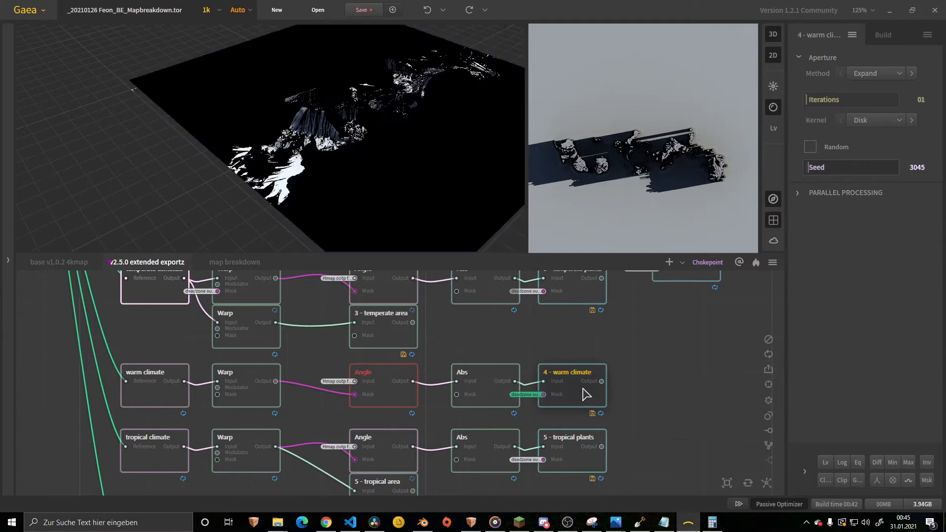
pyautogui.scroll(3, 380, 187)
pyautogui.moveTo(373, 217); pyautogui.dragTo(378, 203, button='middle')
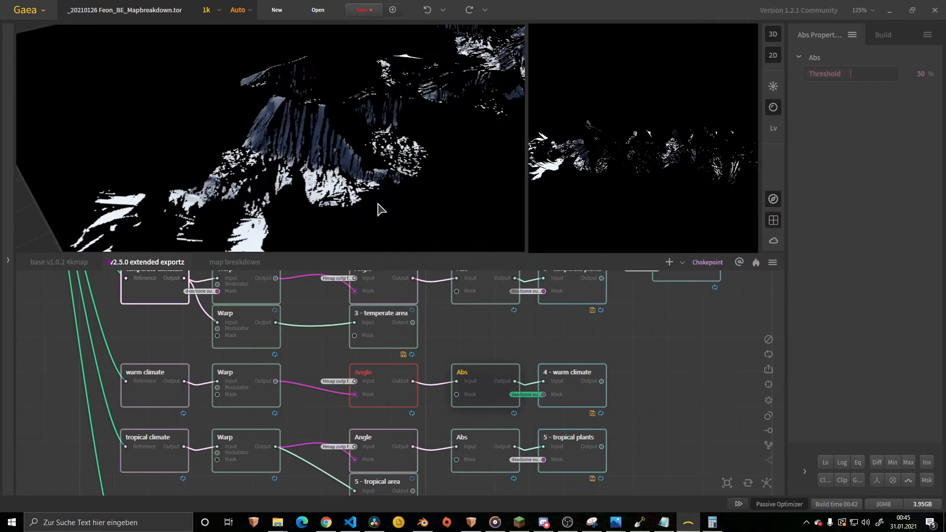
pyautogui.click(566, 376)
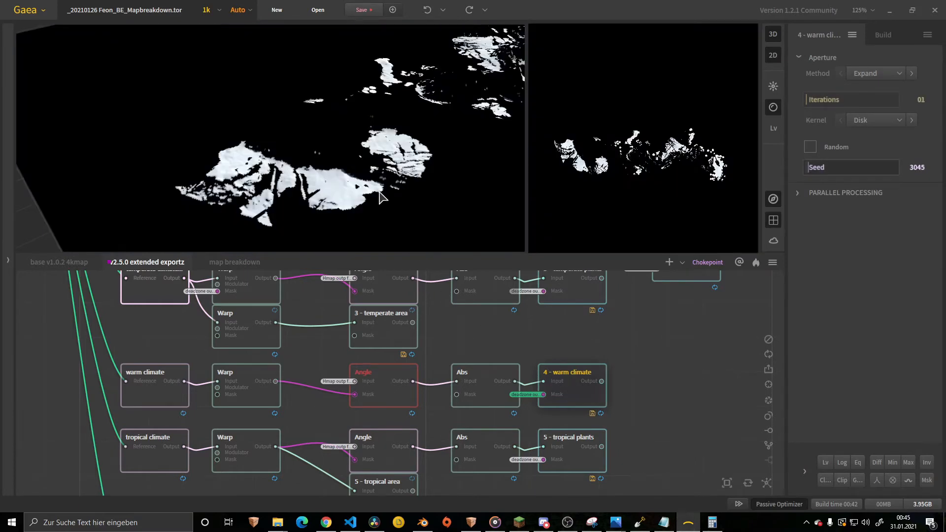
pyautogui.click(490, 378)
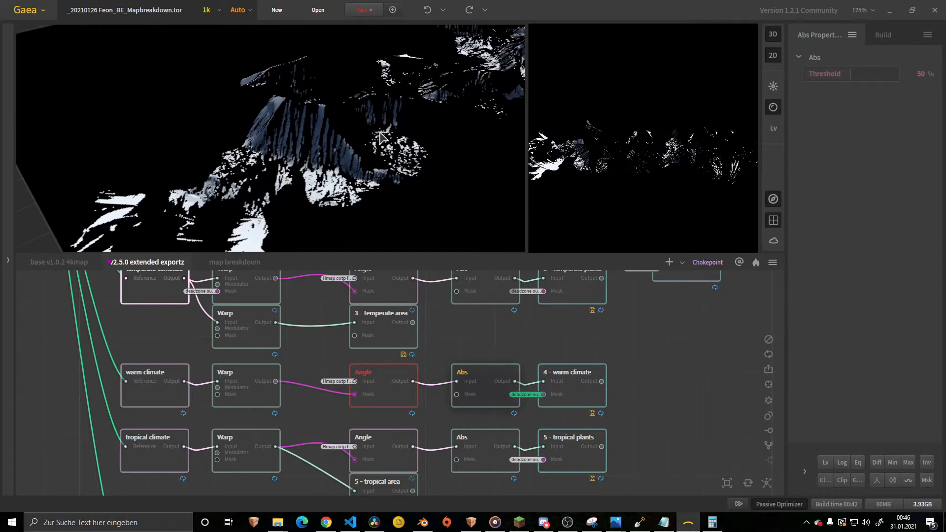
# - Survey the whole extended export graph, from the climate branches back to the deadzone section and the other export groups
pyautogui.scroll(-3, 525, 356)
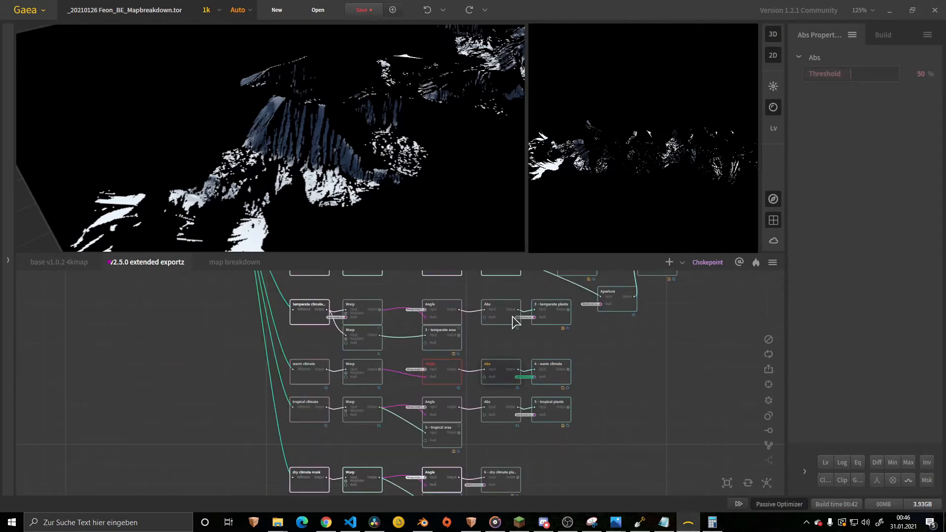
pyautogui.scroll(-2, 514, 322)
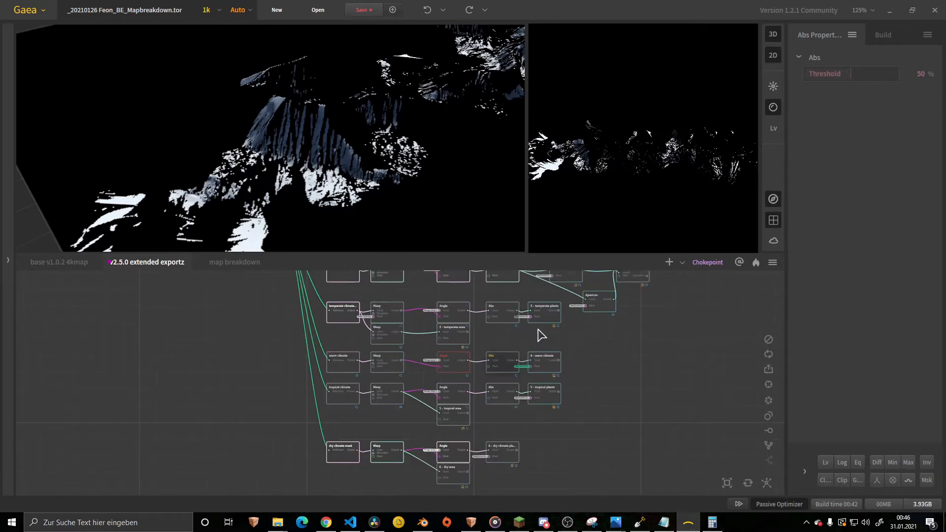
pyautogui.moveTo(407, 360); pyautogui.dragTo(503, 492, button='middle')
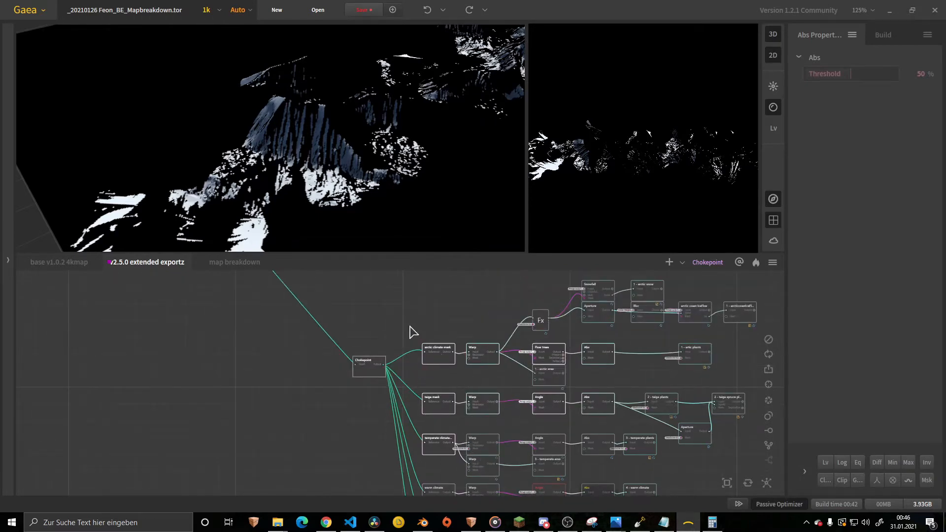
pyautogui.moveTo(377, 330); pyautogui.dragTo(429, 467, button='middle')
pyautogui.scroll(-2, 376, 392)
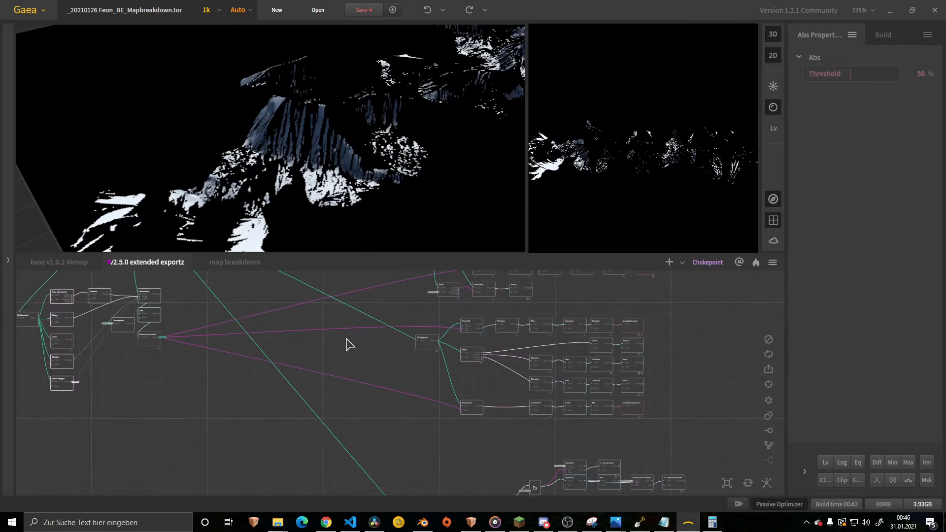
pyautogui.moveTo(349, 365); pyautogui.dragTo(369, 431, button='middle')
pyautogui.scroll(-1, 352, 408)
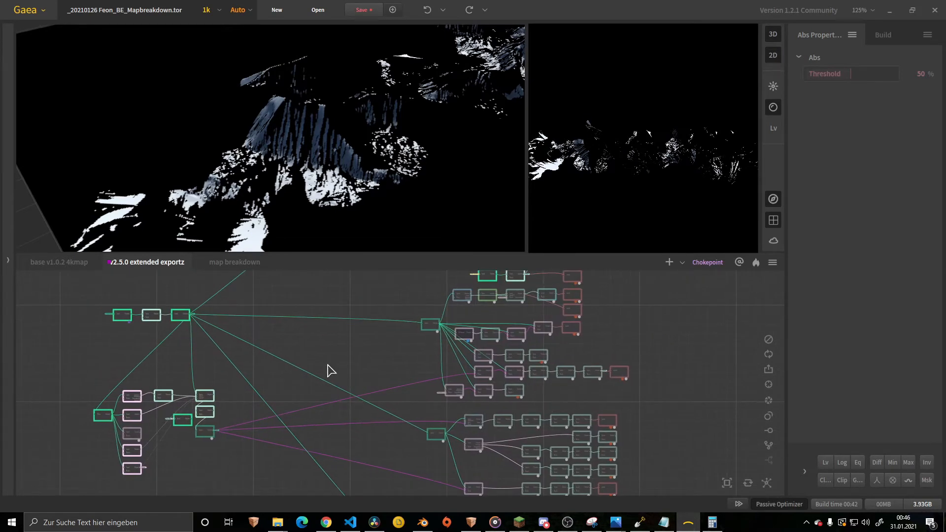
pyautogui.moveTo(333, 367); pyautogui.dragTo(367, 412, button='middle')
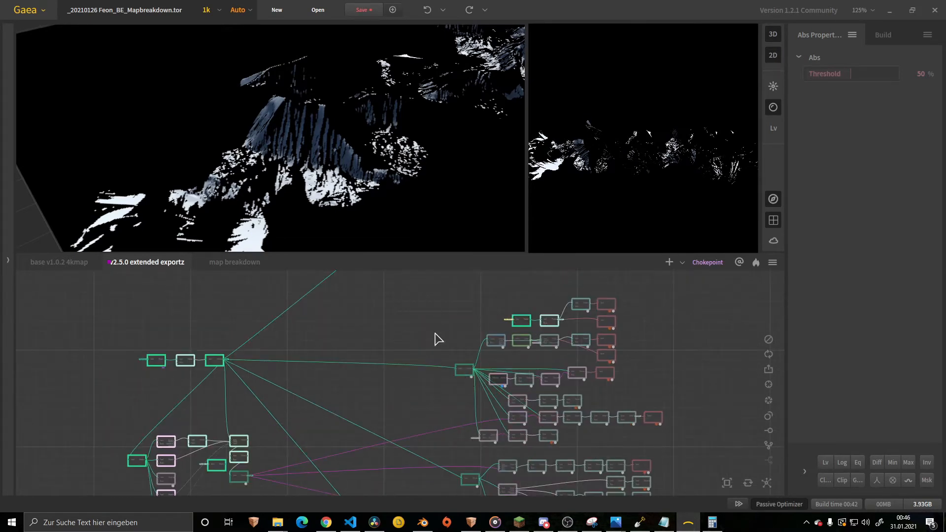
pyautogui.scroll(-1, 567, 392)
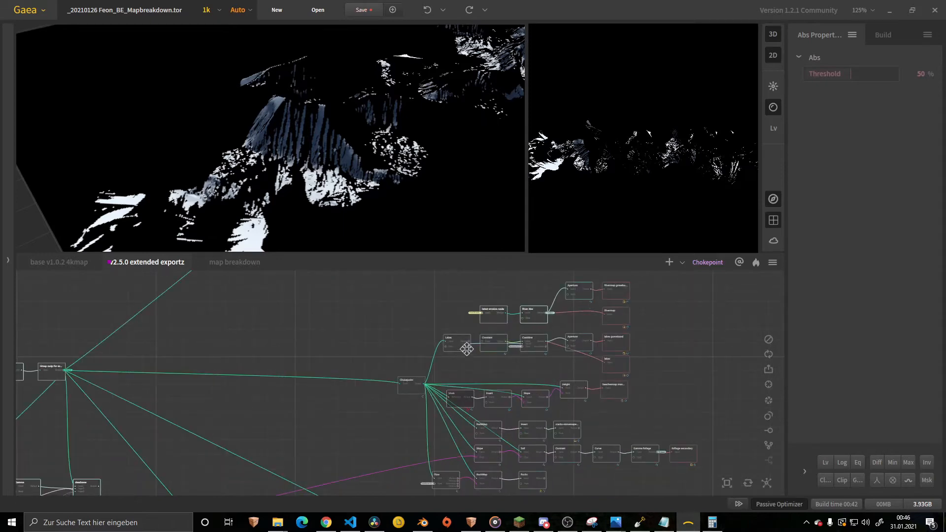
pyautogui.scroll(4, 443, 355)
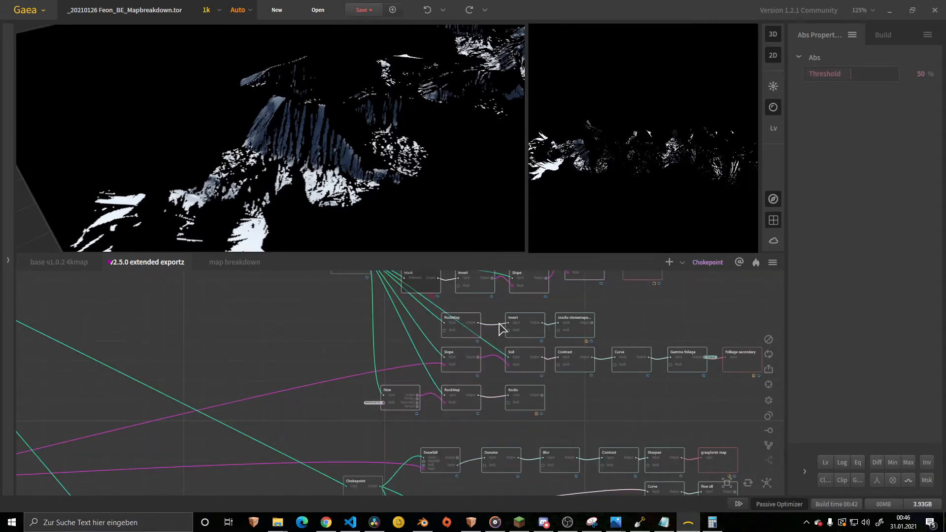
pyautogui.scroll(-3, 501, 327)
pyautogui.scroll(2, 501, 355)
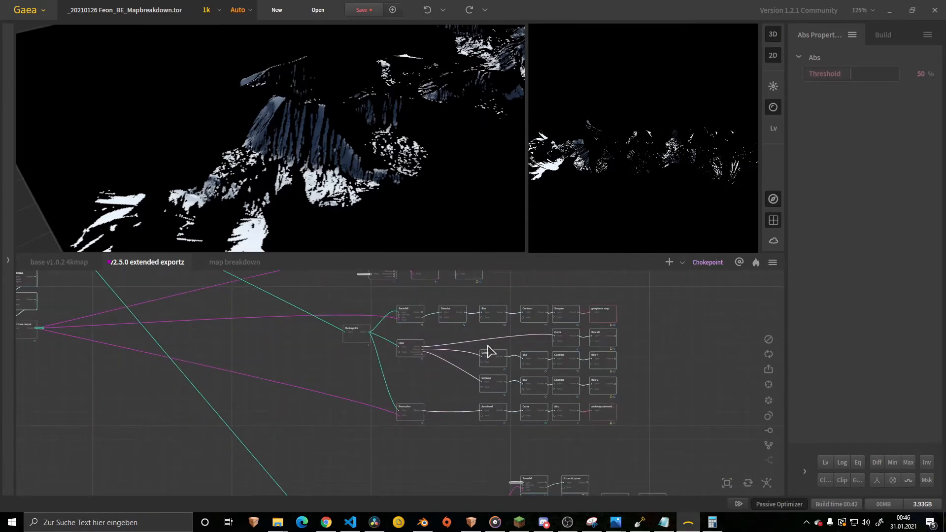
pyautogui.scroll(-1, 480, 382)
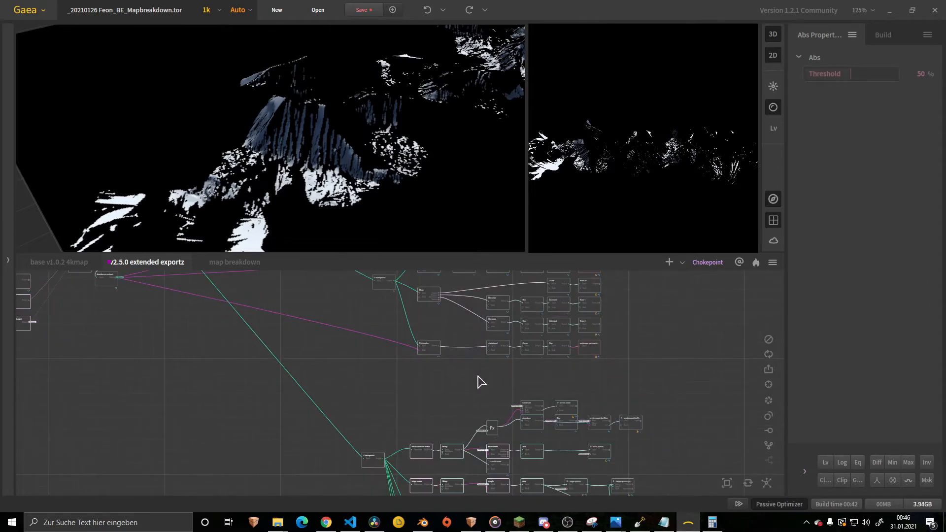
pyautogui.moveTo(354, 333); pyautogui.dragTo(490, 439, button='middle')
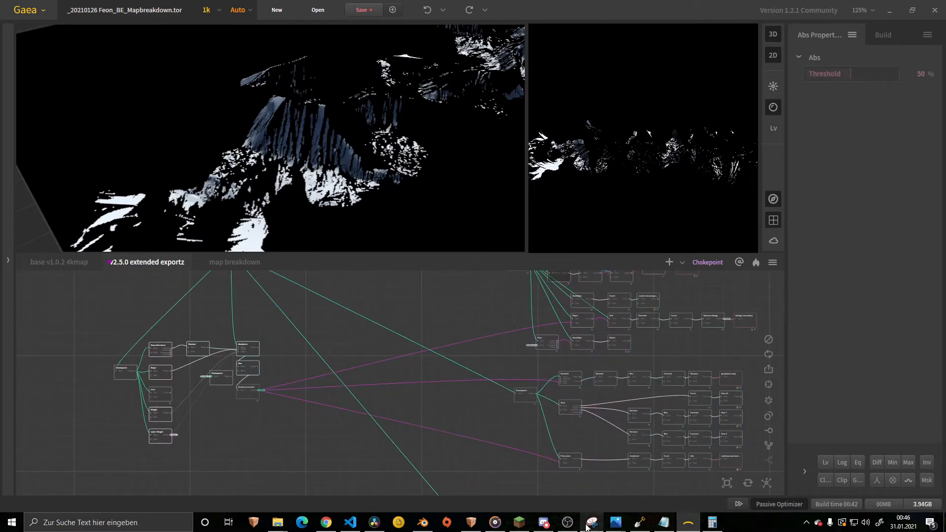
# - Switch to WorldPainter and reopen the recently used world "20210126 Feon.world"
pyautogui.moveTo(640, 523)
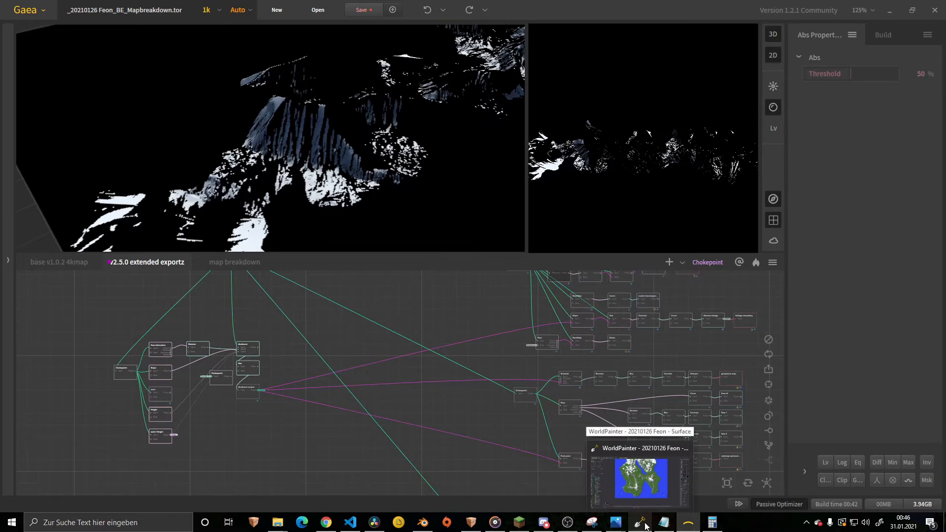
pyautogui.click(642, 474)
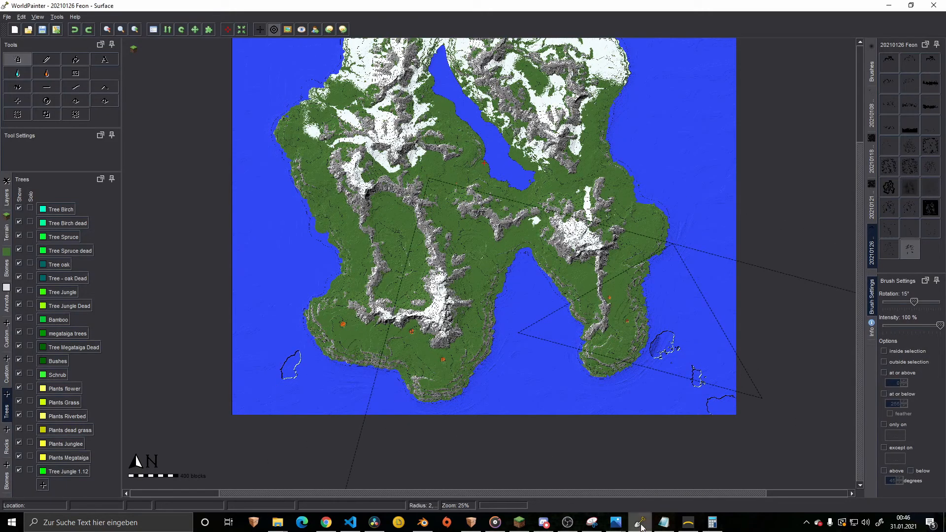
pyautogui.click(7, 17)
pyautogui.moveTo(47, 53)
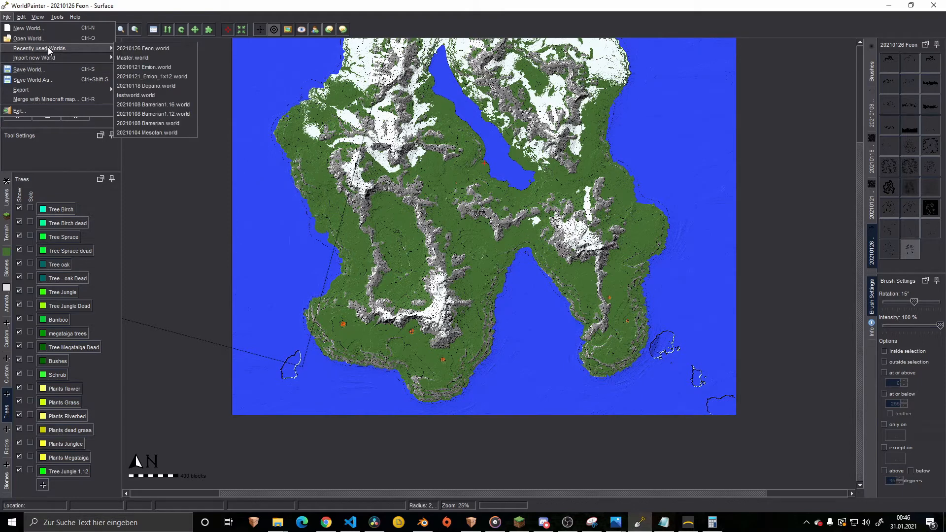
pyautogui.click(146, 49)
pyautogui.click(473, 272)
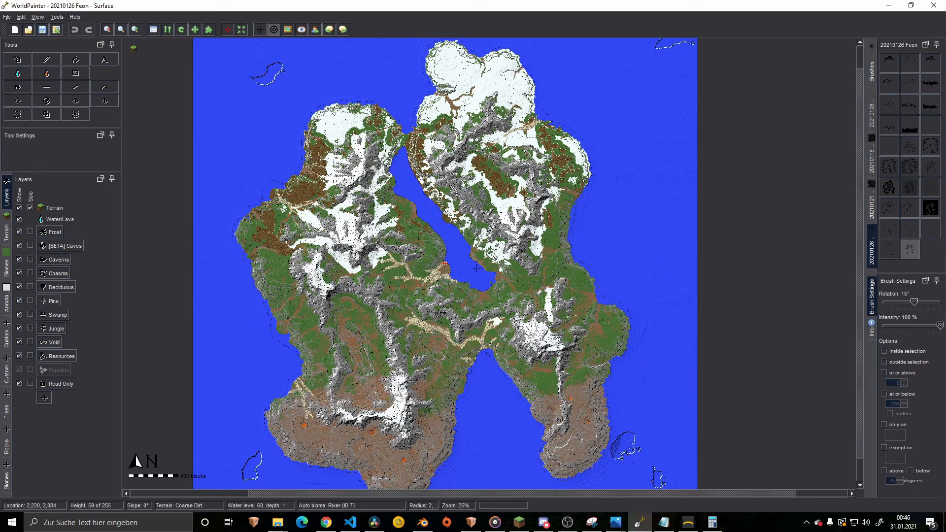
# - Turn off solo display of the Terrain layer and view the complete map with all its layers
pyautogui.click(30, 208)
pyautogui.moveTo(414, 232); pyautogui.dragTo(429, 218, button='middle')
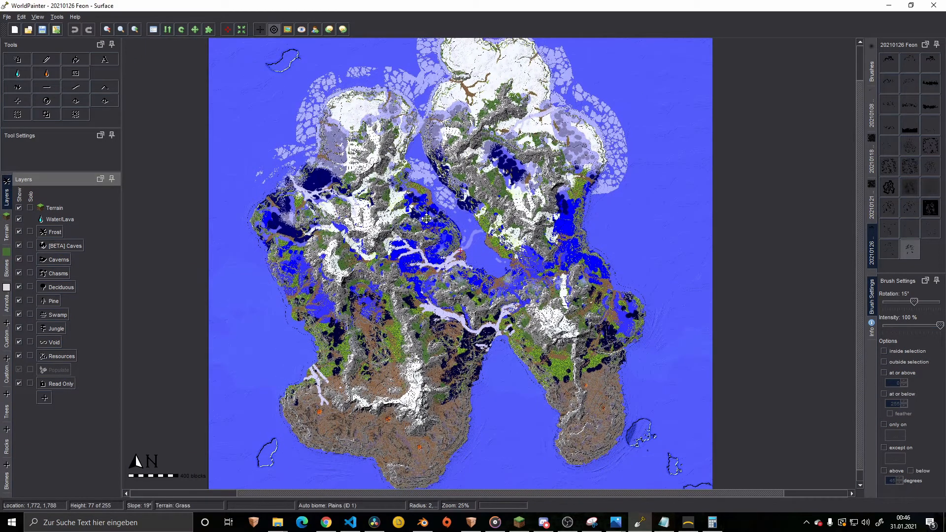
pyautogui.scroll(-1, 461, 249)
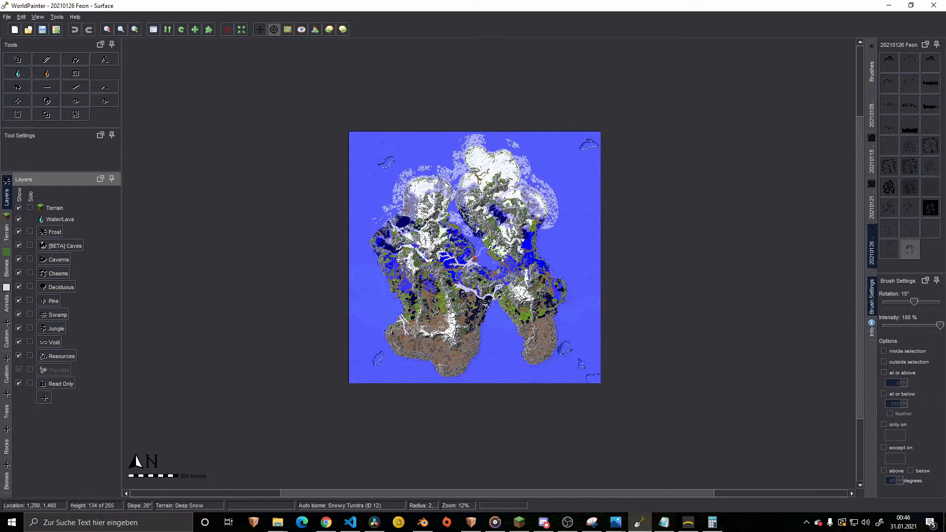
# - Examine the custom layers and their export order in the world's export settings, then close them without exporting
pyautogui.hotkey('ctrl', 'e')
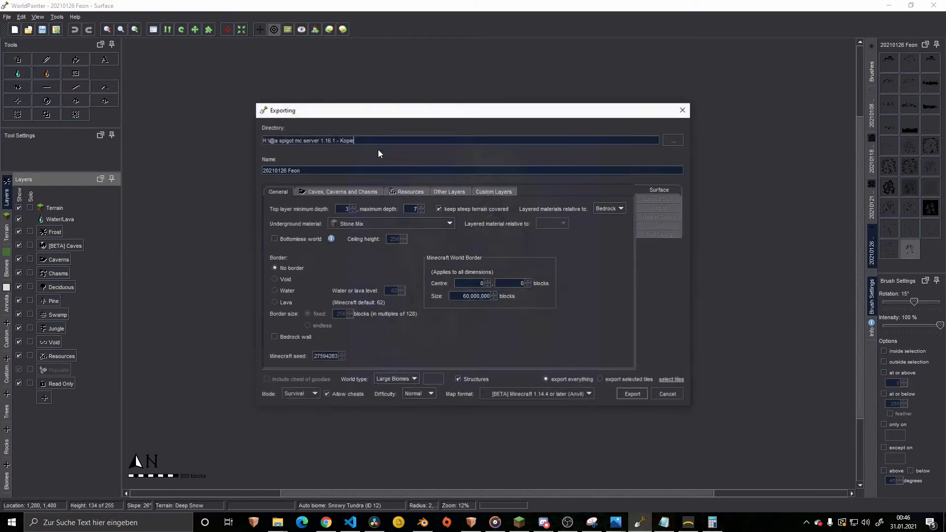
pyautogui.click(488, 193)
pyautogui.moveTo(541, 110); pyautogui.dragTo(542, 15)
pyautogui.scroll(-6, 448, 224)
pyautogui.scroll(3, 448, 226)
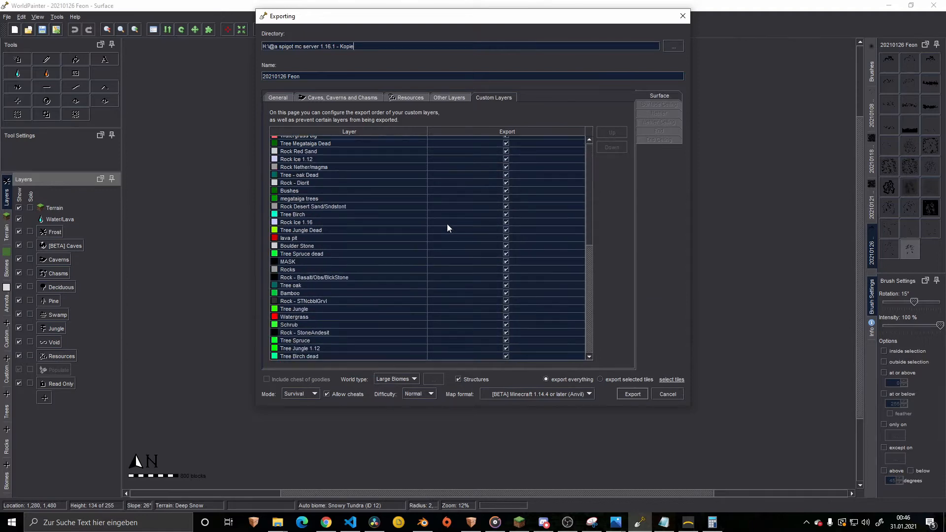
pyautogui.scroll(5, 448, 226)
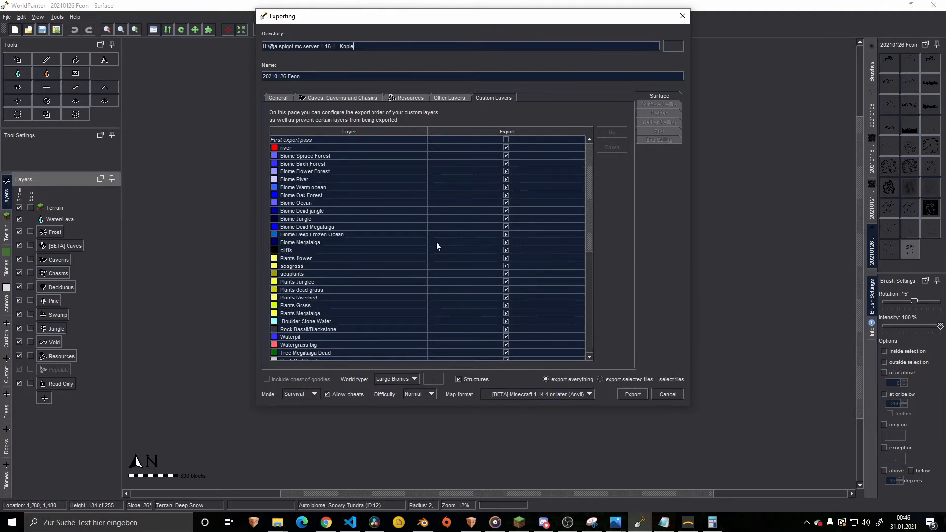
pyautogui.scroll(-3, 296, 259)
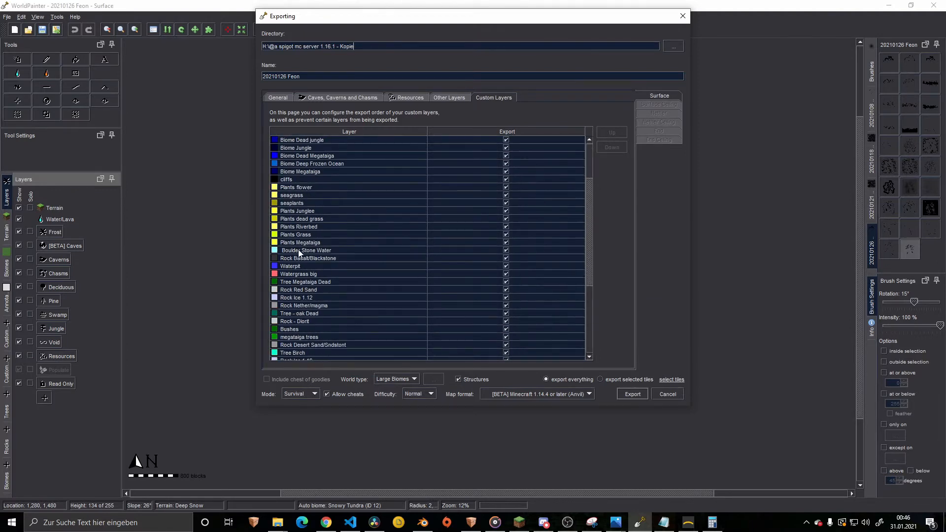
pyautogui.scroll(-6, 299, 227)
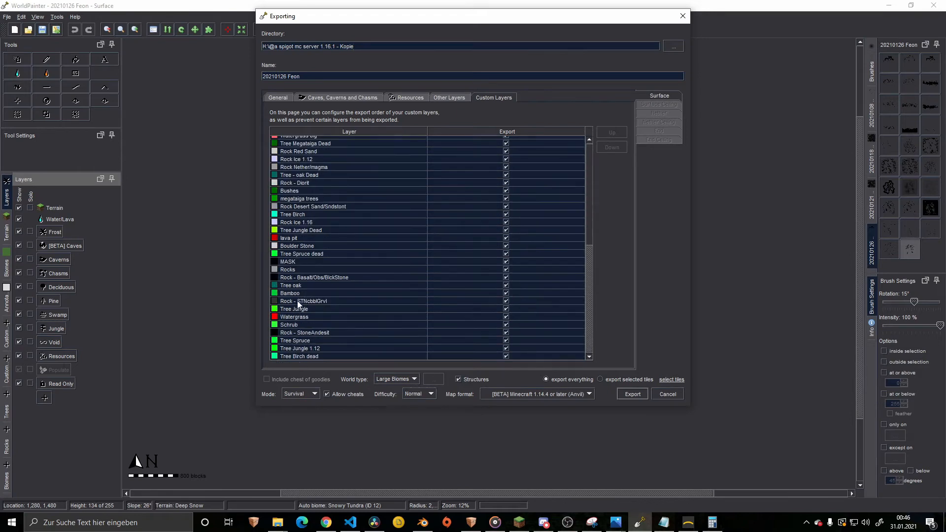
pyautogui.scroll(7, 298, 248)
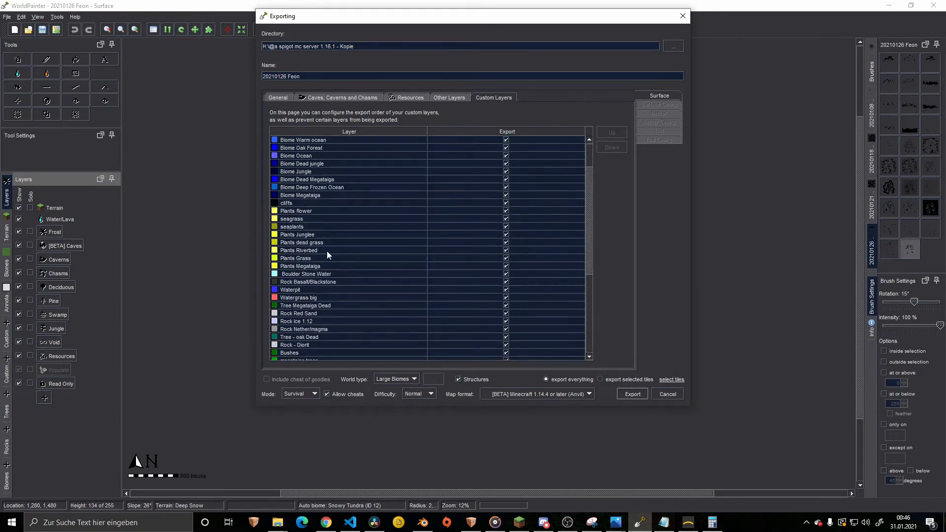
pyautogui.scroll(2, 327, 251)
pyautogui.press('Escape')
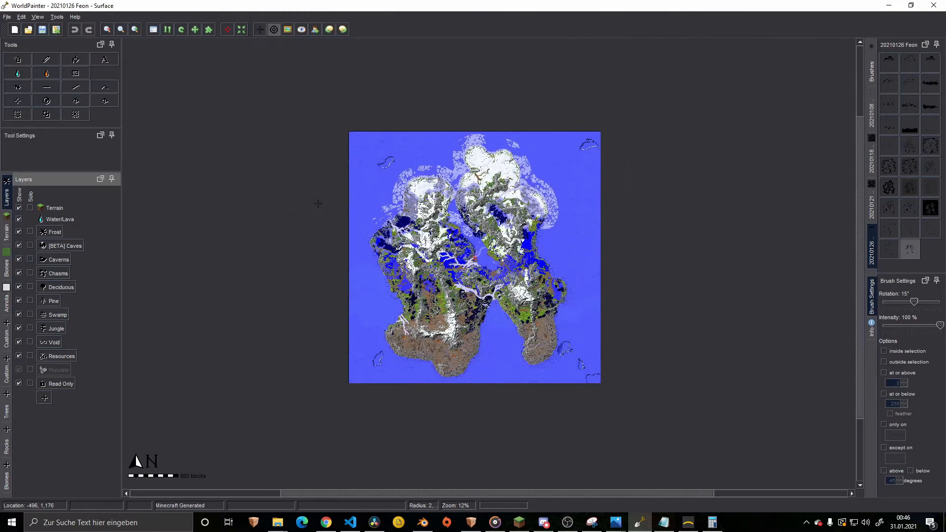
# - Examine the terrain, biome and sublayer settings of the Biome Jungle combined layer and close them without changes
pyautogui.click(11, 475)
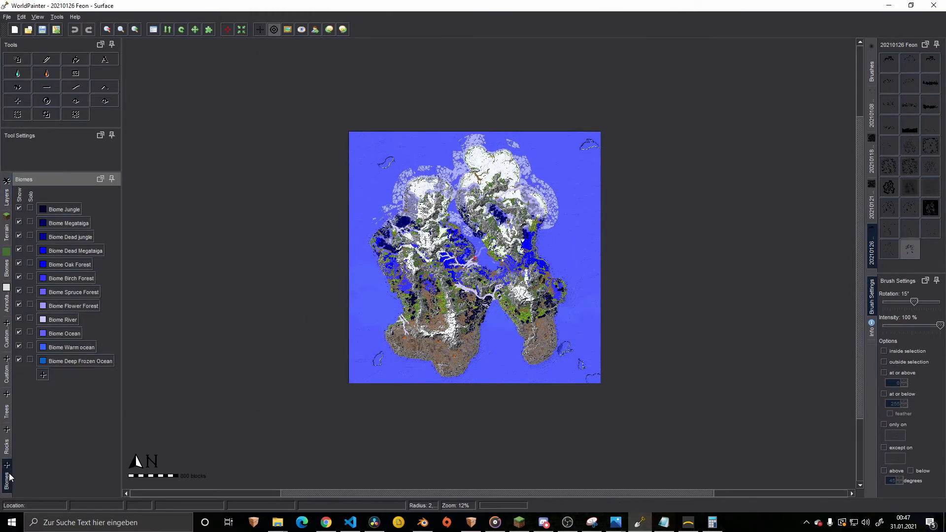
pyautogui.doubleClick(61, 208)
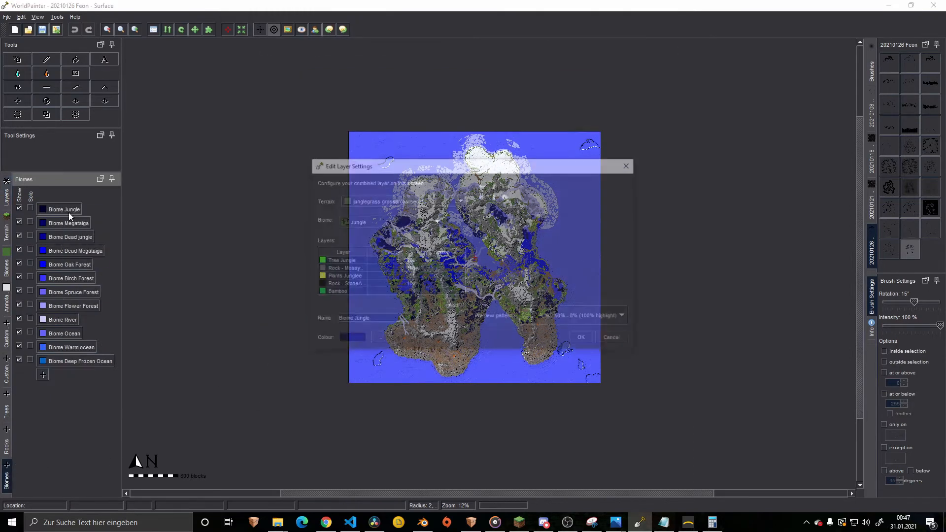
pyautogui.moveTo(537, 273); pyautogui.dragTo(528, 239)
pyautogui.click(390, 200)
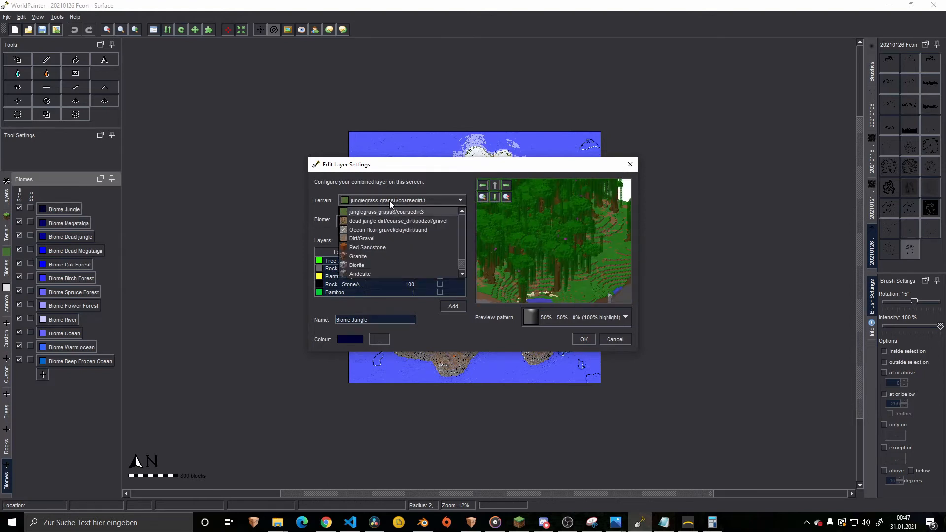
pyautogui.click(401, 191)
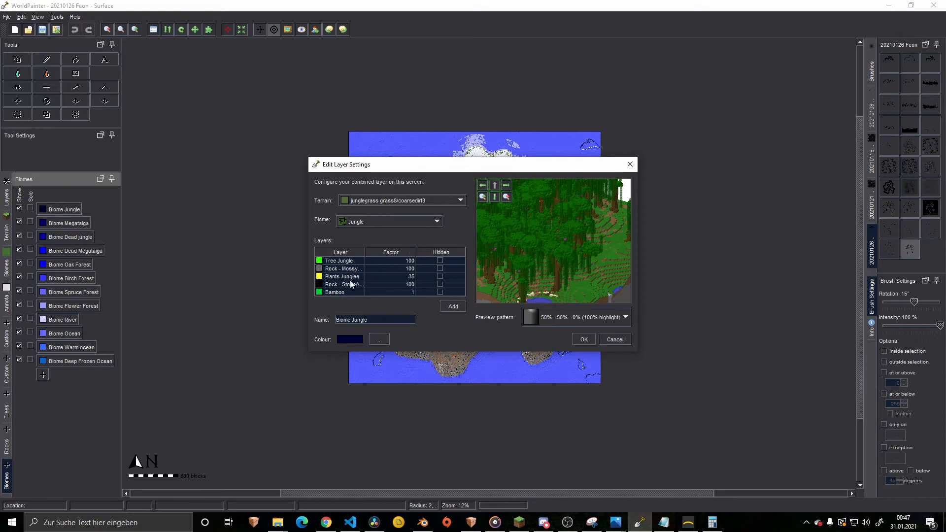
pyautogui.moveTo(498, 265); pyautogui.dragTo(604, 268)
pyautogui.press('Escape')
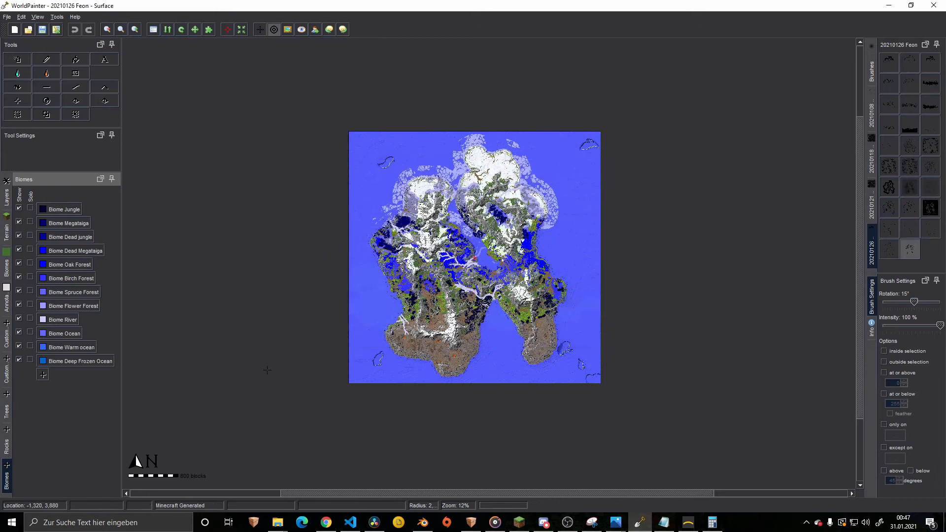
# - Examine the world's Rocks, Trees, Custom Layers and Custom Terrain palettes, ending on the standard Layers list
pyautogui.click(6, 449)
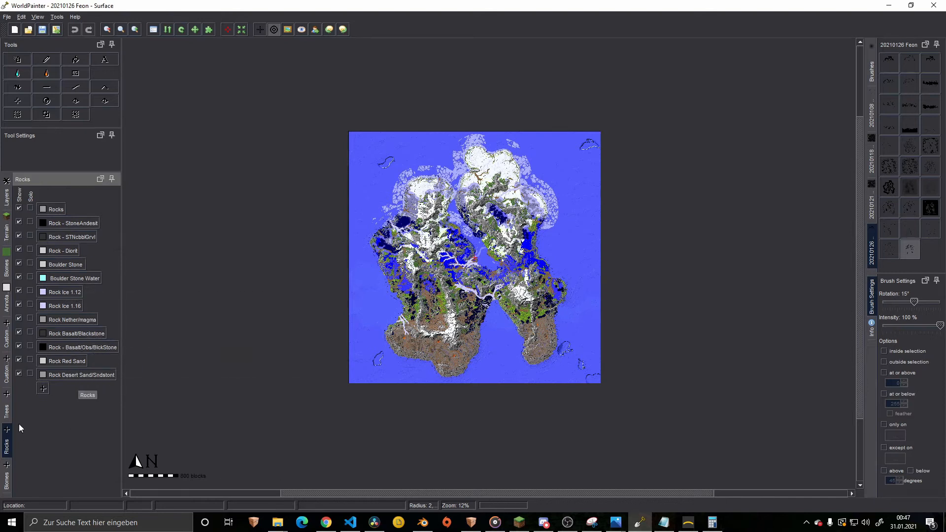
pyautogui.click(7, 408)
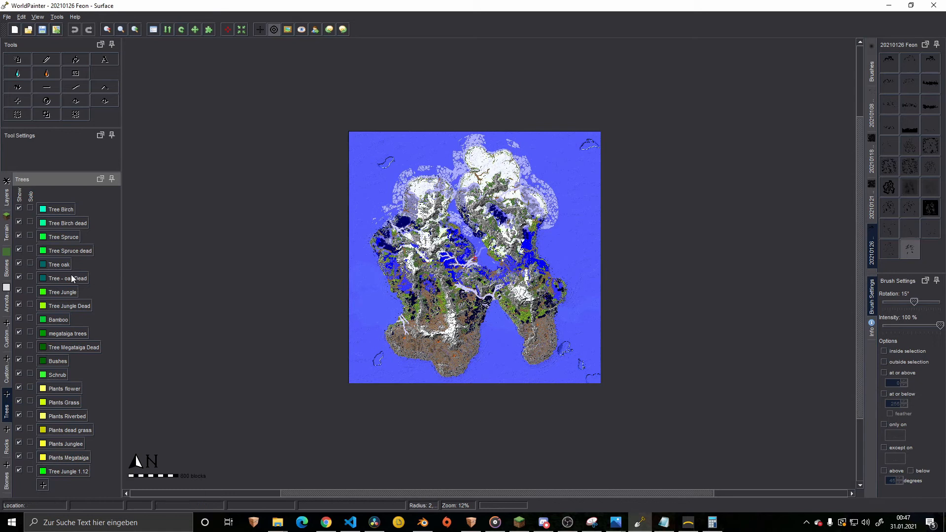
pyautogui.click(6, 375)
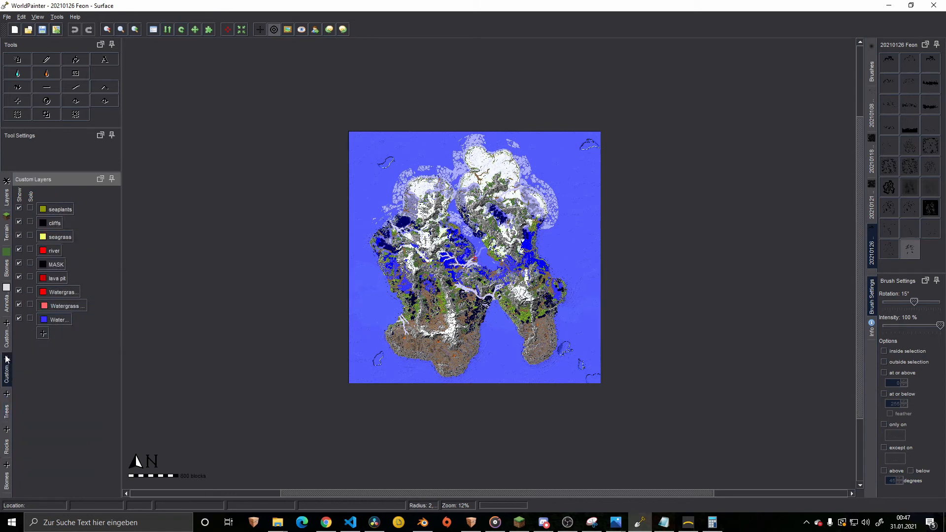
pyautogui.click(7, 337)
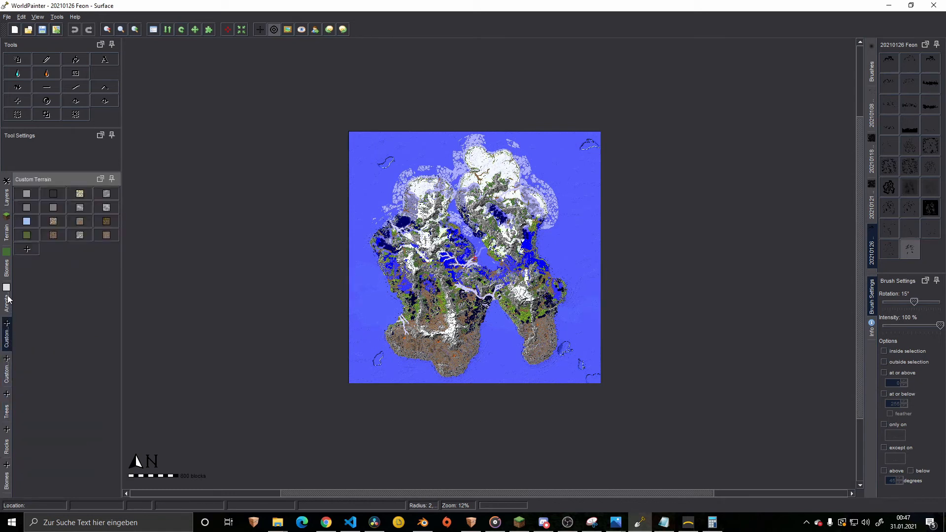
pyautogui.click(7, 198)
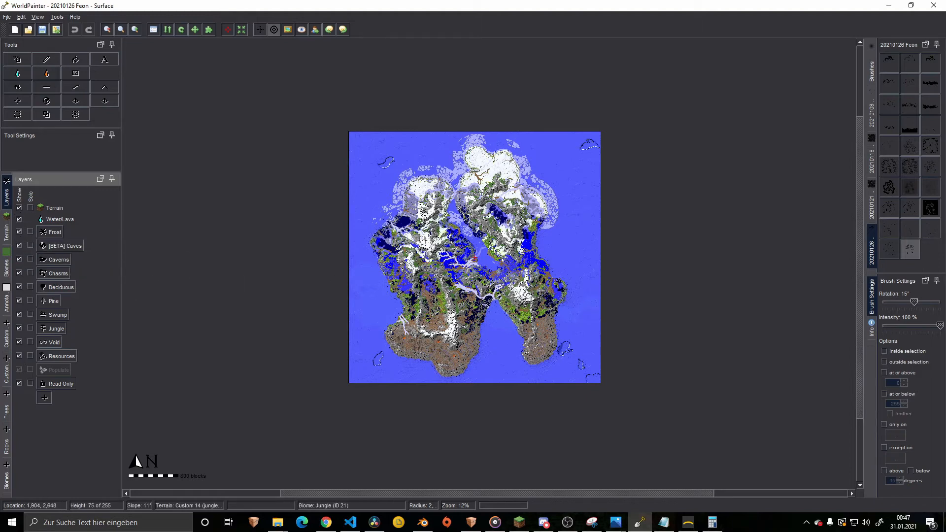
# - Start a height map import and browse for its image in the gaea folder on the safehouse (H:) drive
pyautogui.hotkey('ctrl', 'e')
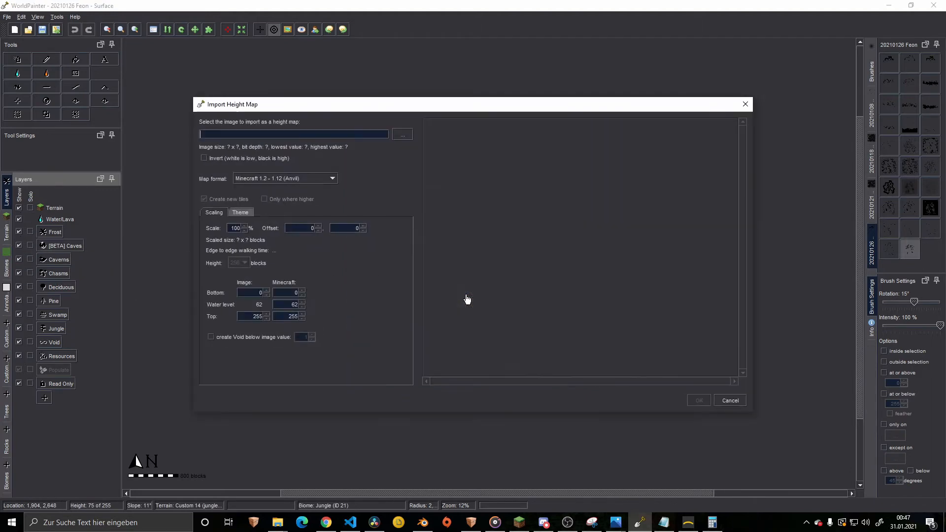
pyautogui.click(402, 134)
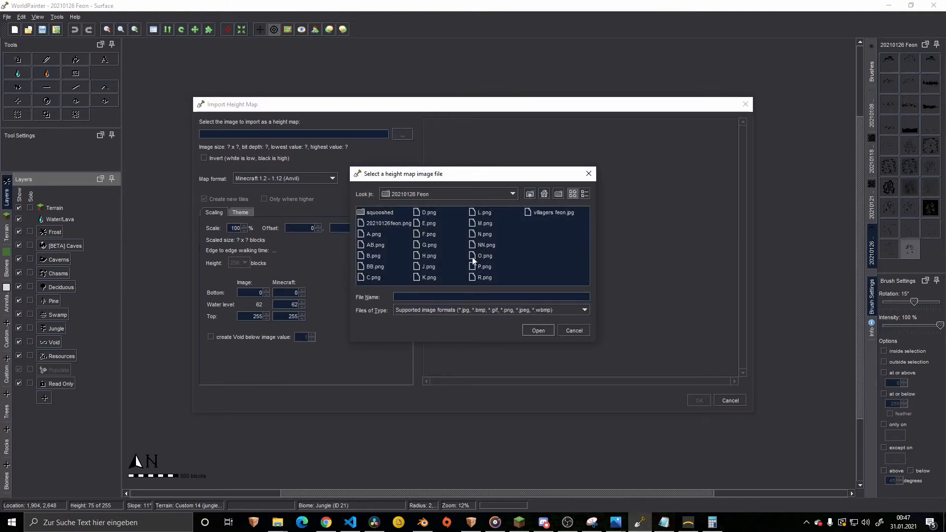
pyautogui.click(533, 192)
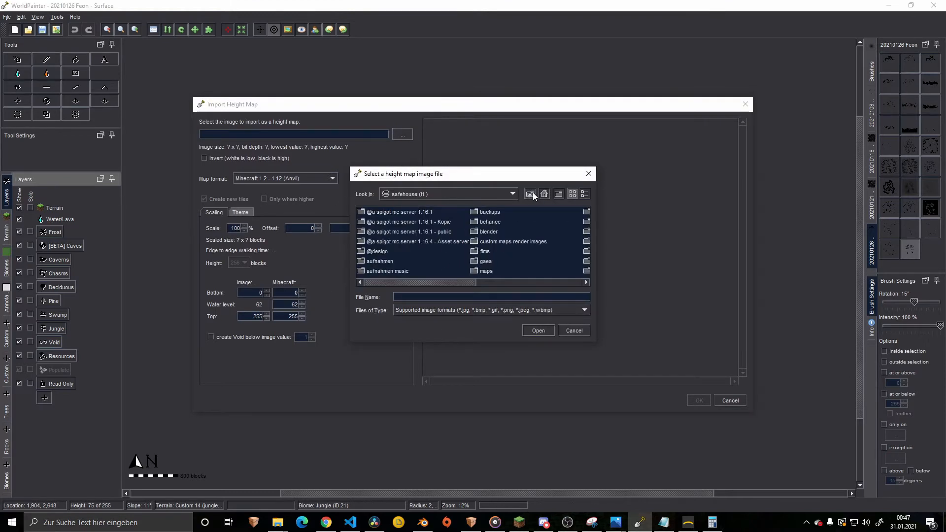
pyautogui.click(534, 193)
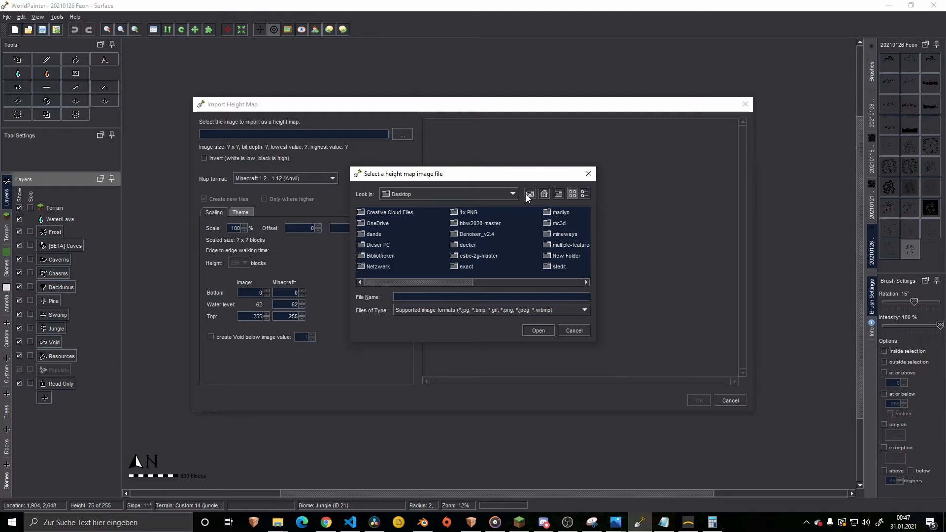
pyautogui.click(510, 194)
pyautogui.click(415, 206)
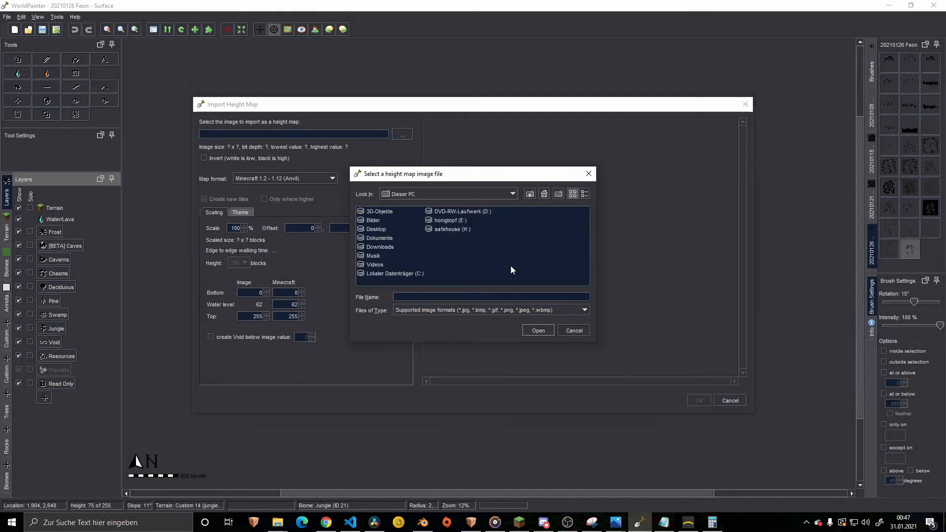
pyautogui.doubleClick(447, 230)
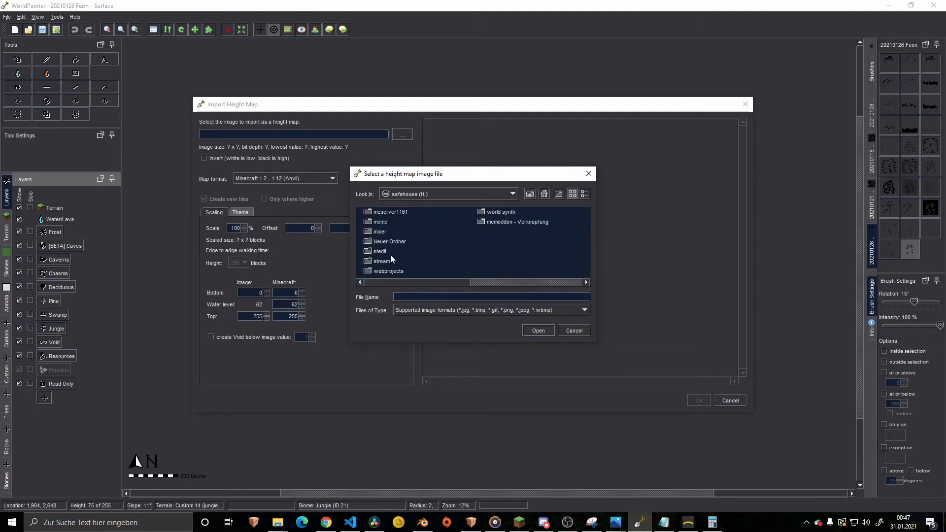
pyautogui.scroll(3, 390, 255)
pyautogui.doubleClick(481, 262)
pyautogui.scroll(-5, 474, 256)
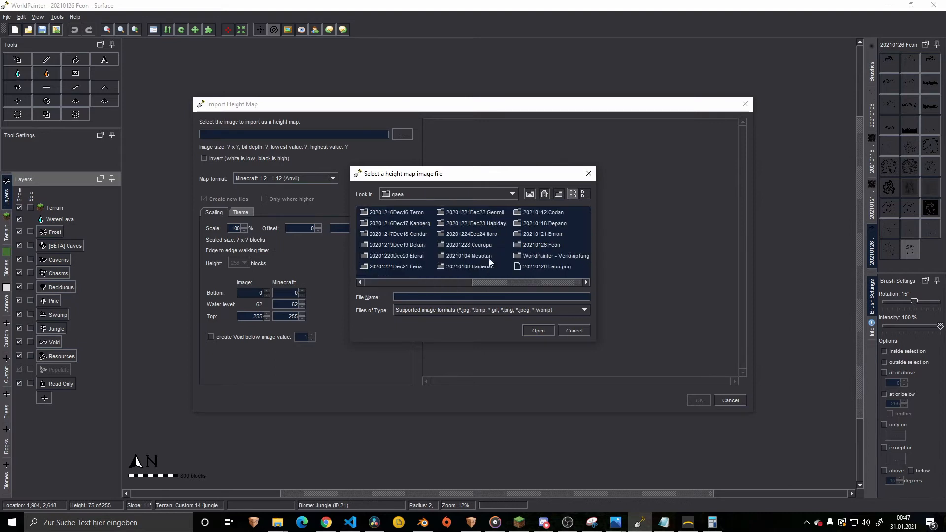
# - Load "heightmap autoleveld.png" from the 20210126 Feon folder and import it as a new world at 400% scale
pyautogui.doubleClick(541, 245)
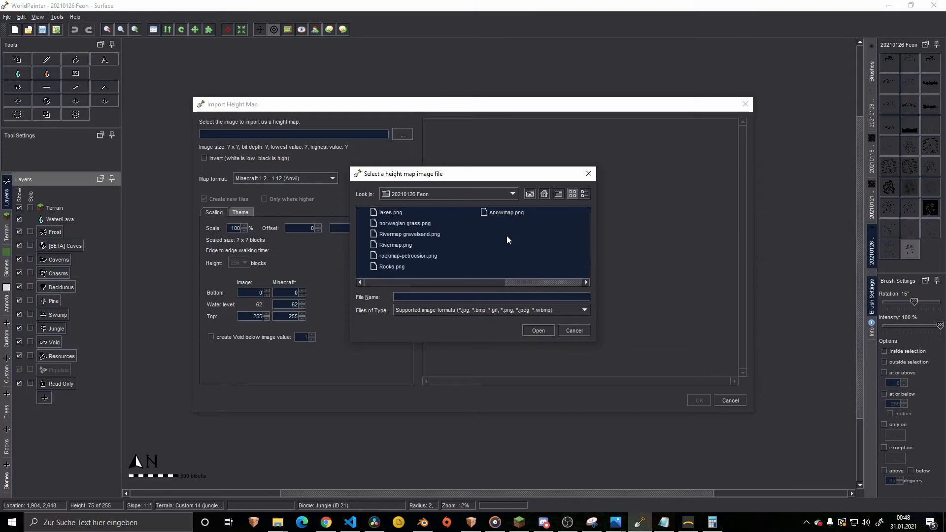
pyautogui.scroll(3, 481, 241)
pyautogui.click(502, 246)
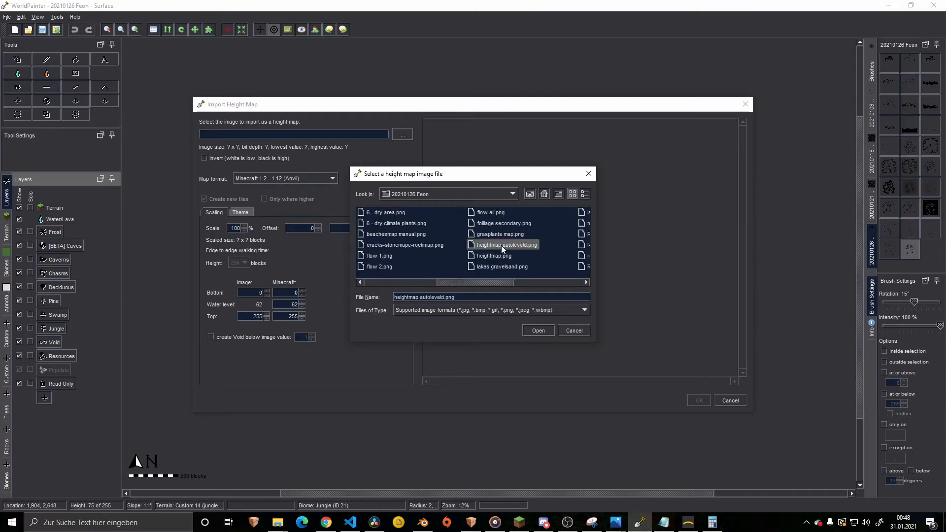
pyautogui.click(496, 244)
pyautogui.click(540, 331)
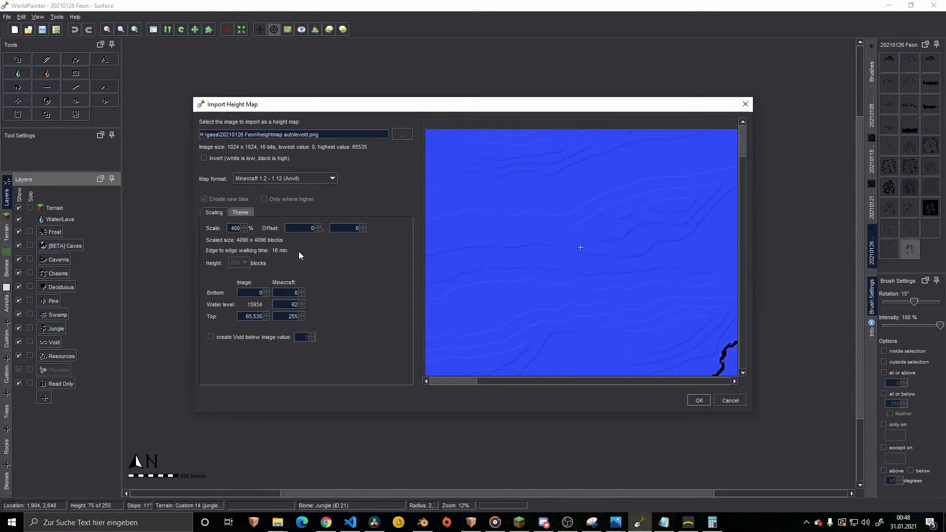
pyautogui.moveTo(572, 271); pyautogui.dragTo(362, 205)
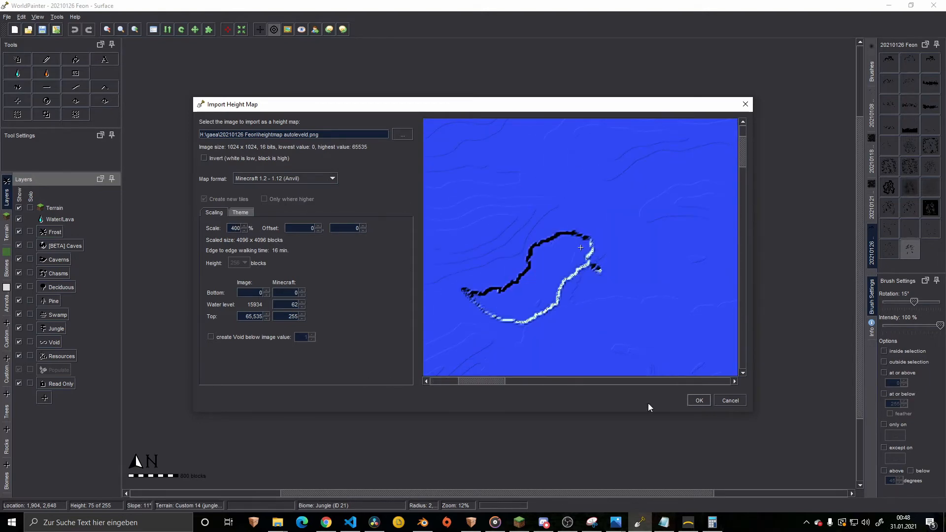
pyautogui.click(699, 401)
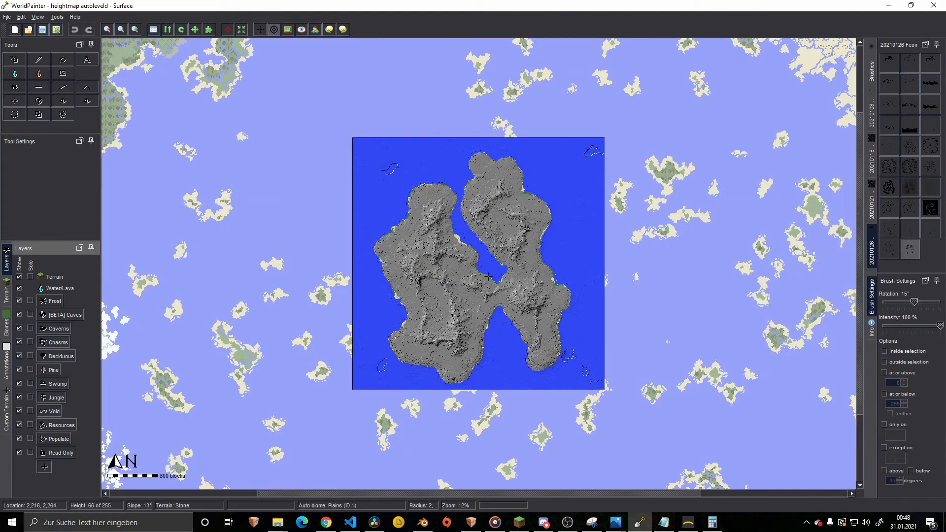
# - Open the custom brushes folder and go into its 20210126 Feon subfolder
pyautogui.click(56, 17)
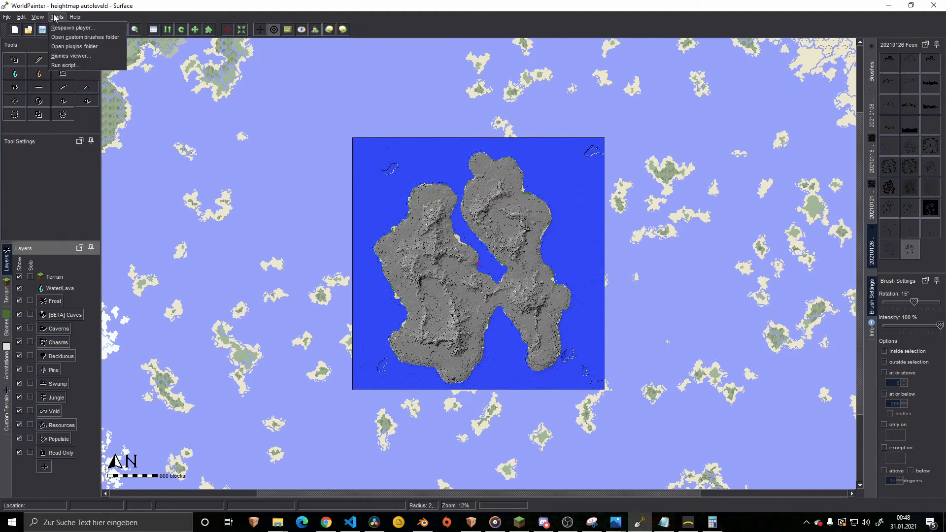
pyautogui.click(83, 38)
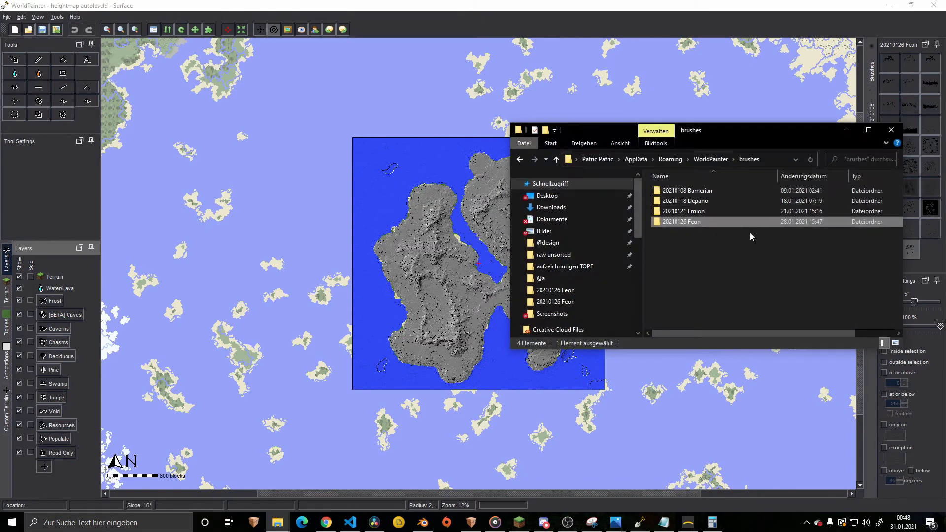
pyautogui.click(58, 18)
pyautogui.click(73, 38)
pyautogui.click(699, 192)
pyautogui.click(696, 224)
pyautogui.doubleClick(726, 221)
# - Examine the mask images stored in the 20210126 Feon brush folder, then close the folder window
pyautogui.click(700, 206)
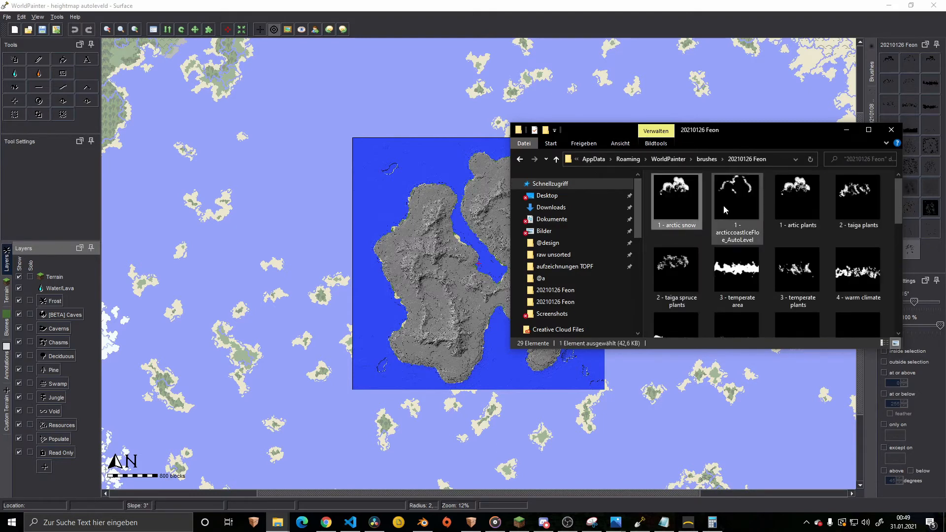
pyautogui.scroll(-1, 772, 249)
pyautogui.scroll(-5, 785, 268)
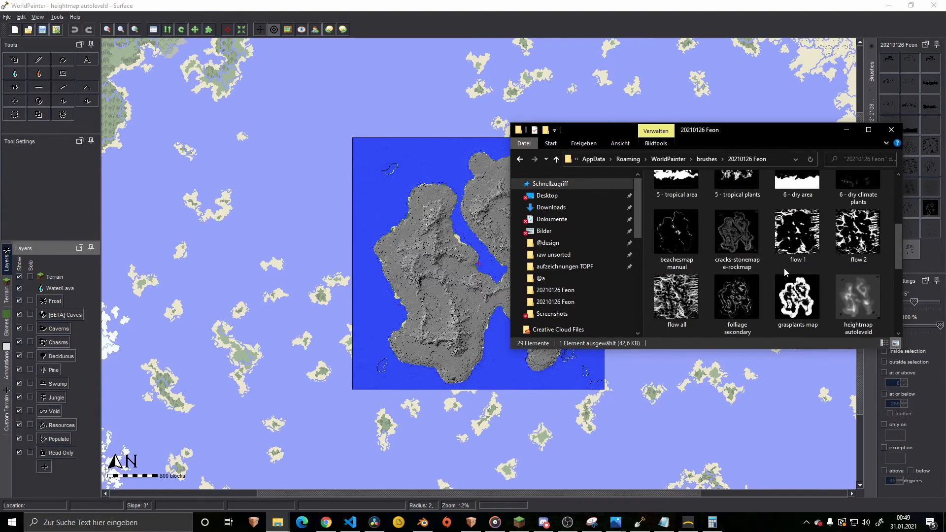
pyautogui.click(687, 317)
pyautogui.scroll(5, 688, 296)
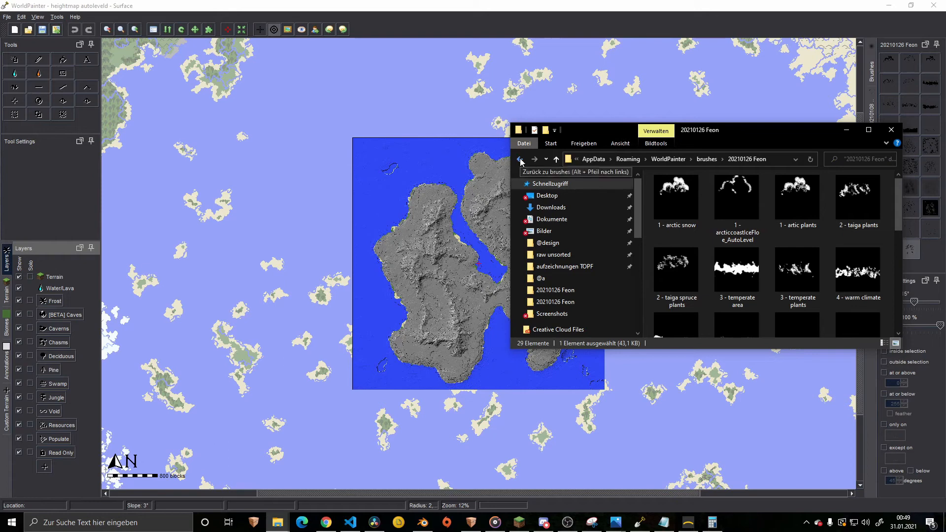
pyautogui.click(890, 131)
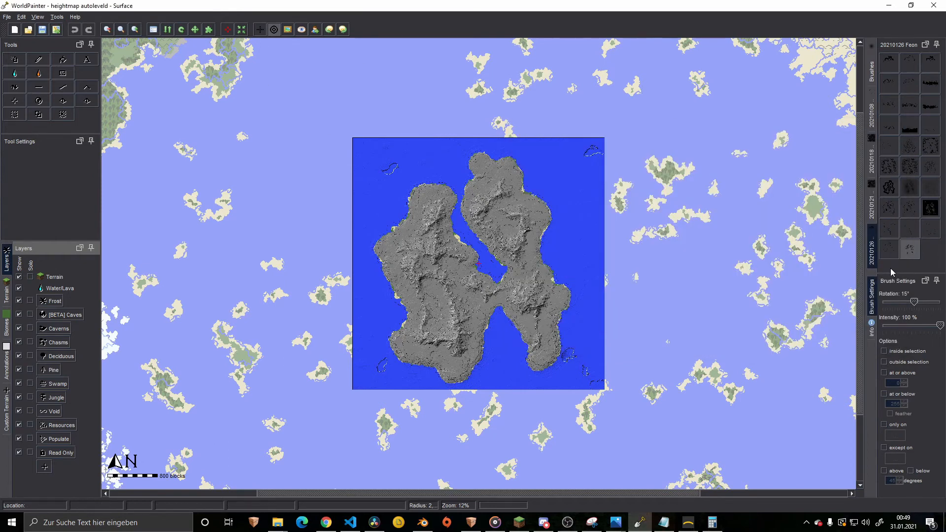
# - Look through the 20210121 Emion and default brush sets, then return to the 20210126 Feon set and its first brush
pyautogui.click(873, 202)
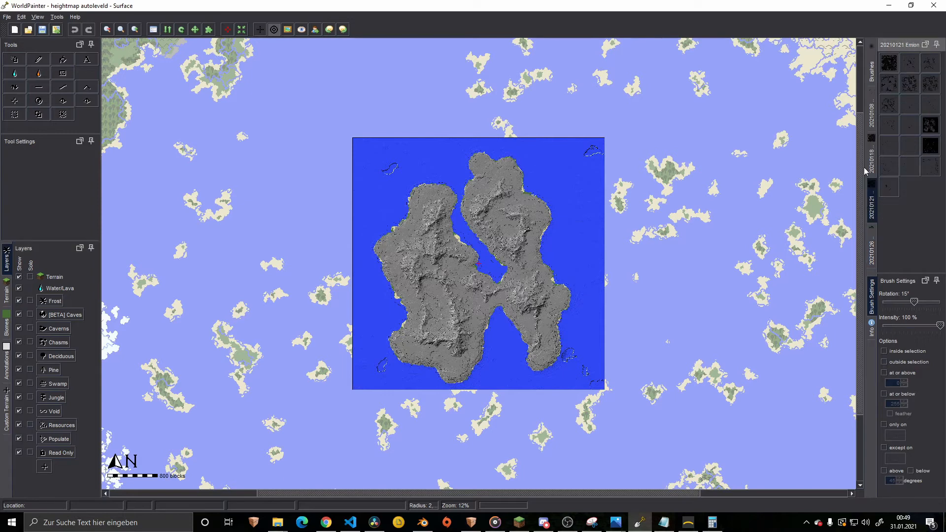
pyautogui.click(871, 69)
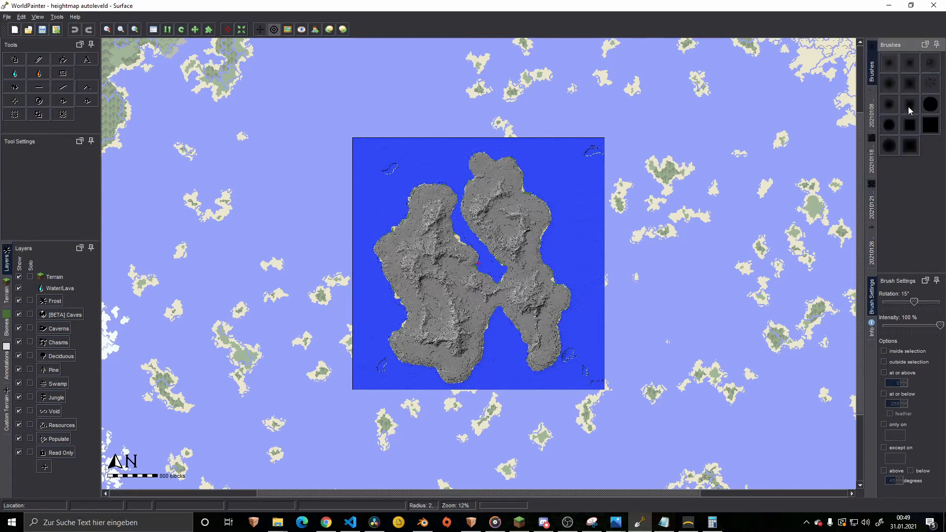
pyautogui.click(876, 254)
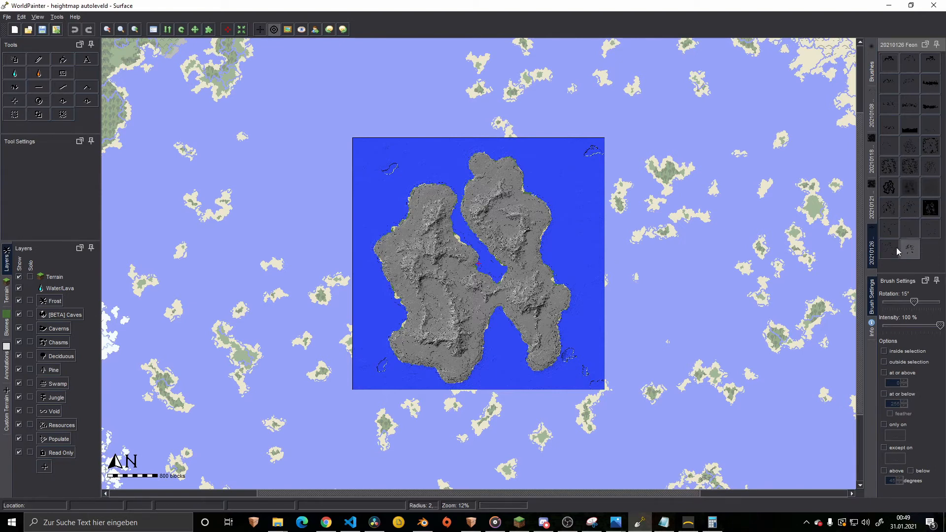
pyautogui.click(890, 63)
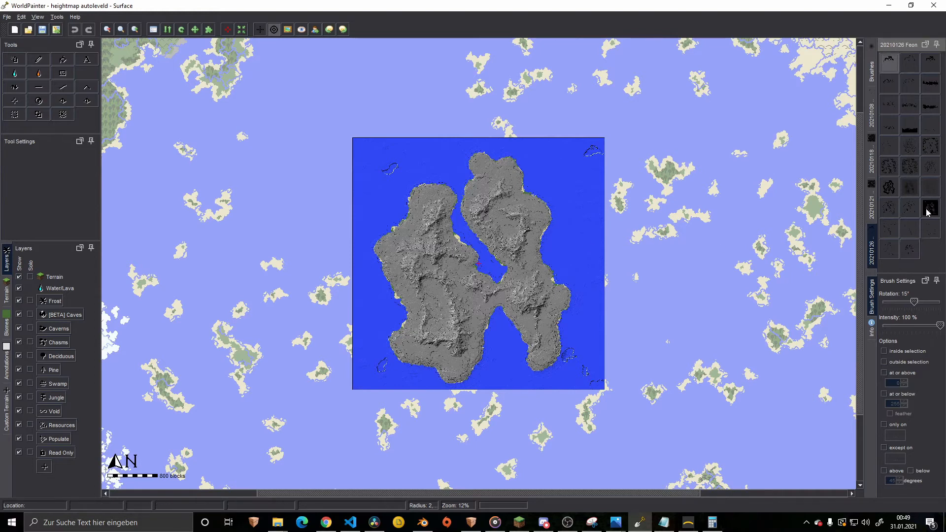
# - Spray grass terrain over the whole map, centred at 2,048, 2,048, using the norwegian grass mask brush at 0° rotation
pyautogui.click(6, 291)
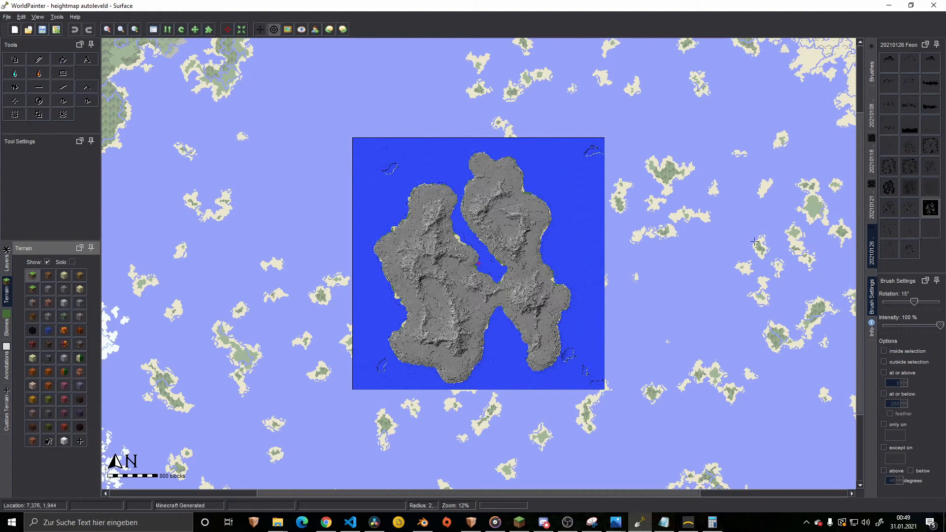
pyautogui.click(14, 60)
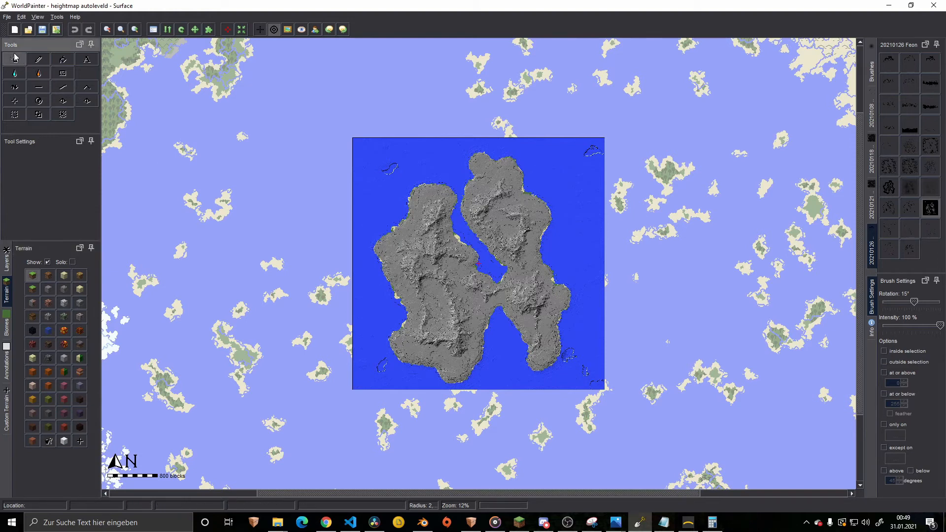
pyautogui.moveTo(915, 301); pyautogui.dragTo(912, 302)
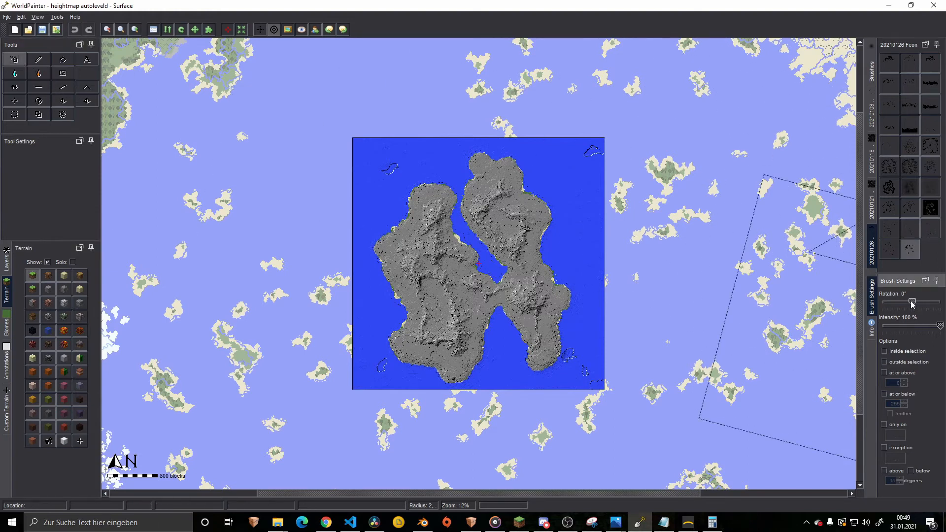
pyautogui.click(933, 194)
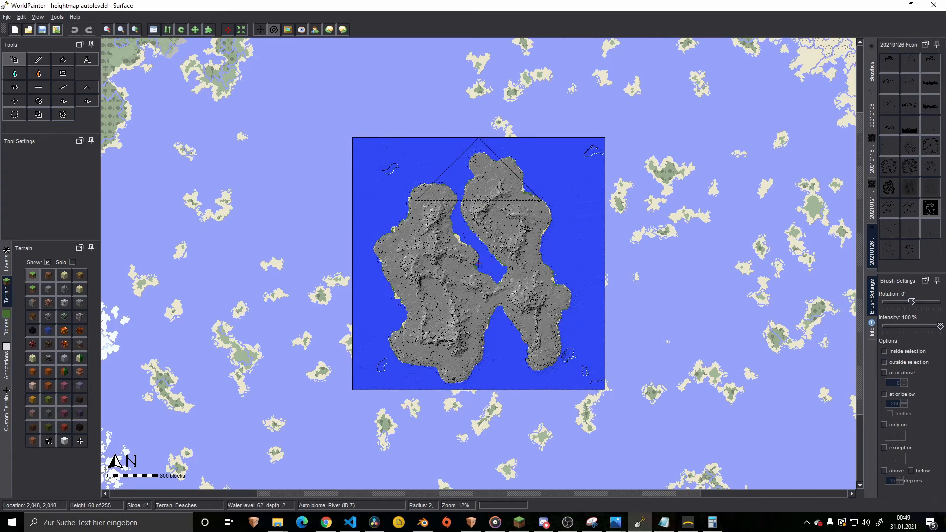
pyautogui.click(478, 264)
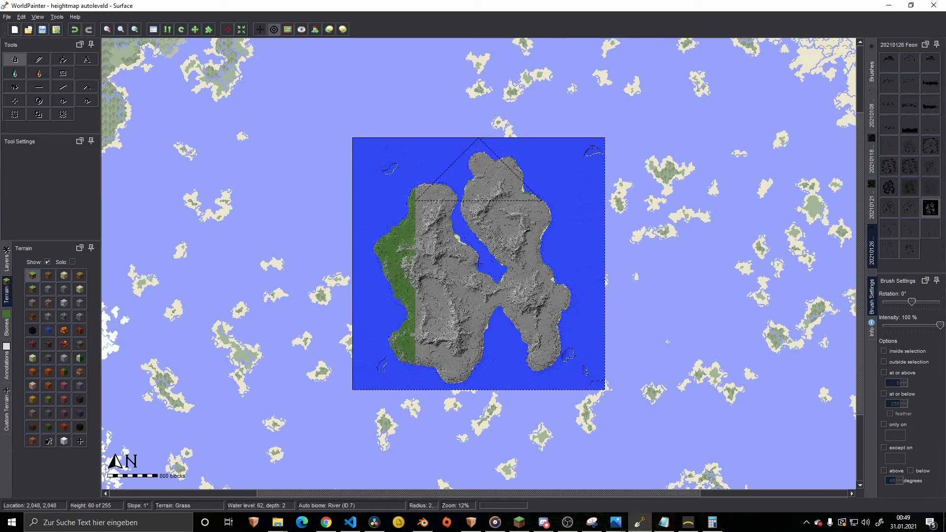
# - Spray the brown dirt terrain across the map, centred on it, with the flow all mask brush
pyautogui.scroll(1, 479, 264)
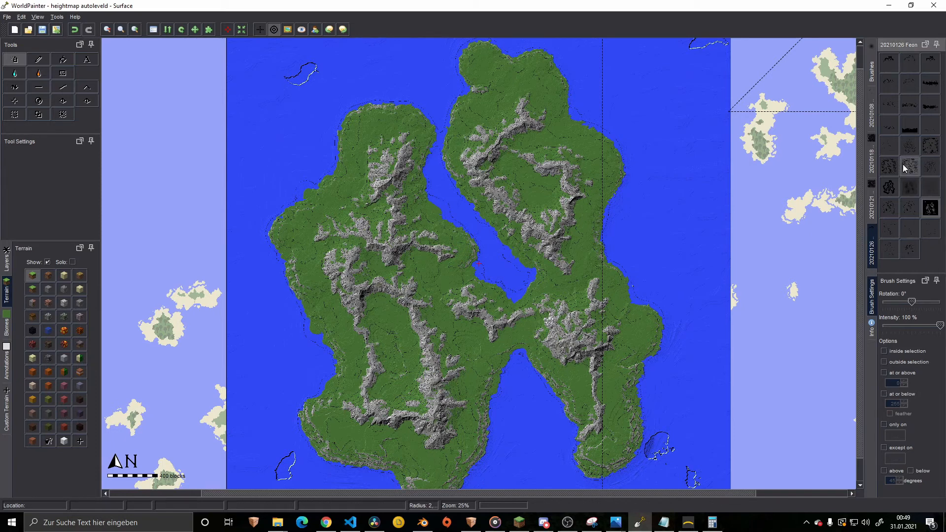
pyautogui.click(49, 279)
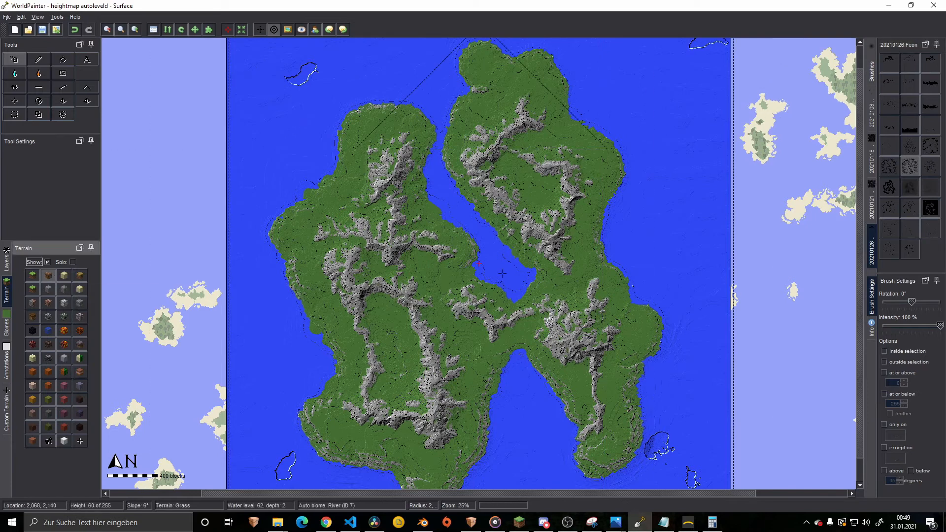
pyautogui.click(478, 264)
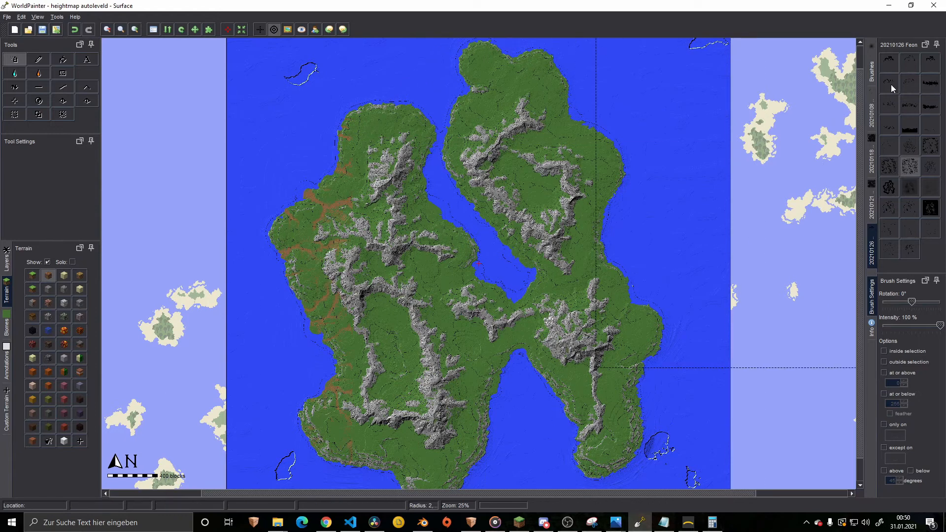
# - Spray the white snow terrain across the map, centred at 2,048, 2,048, with the arctic snow mask brush
pyautogui.click(66, 440)
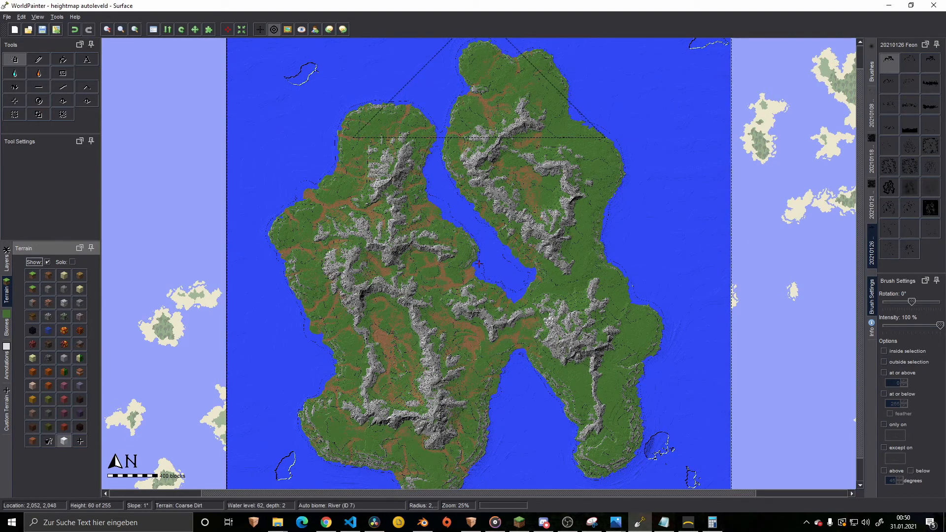
pyautogui.click(478, 264)
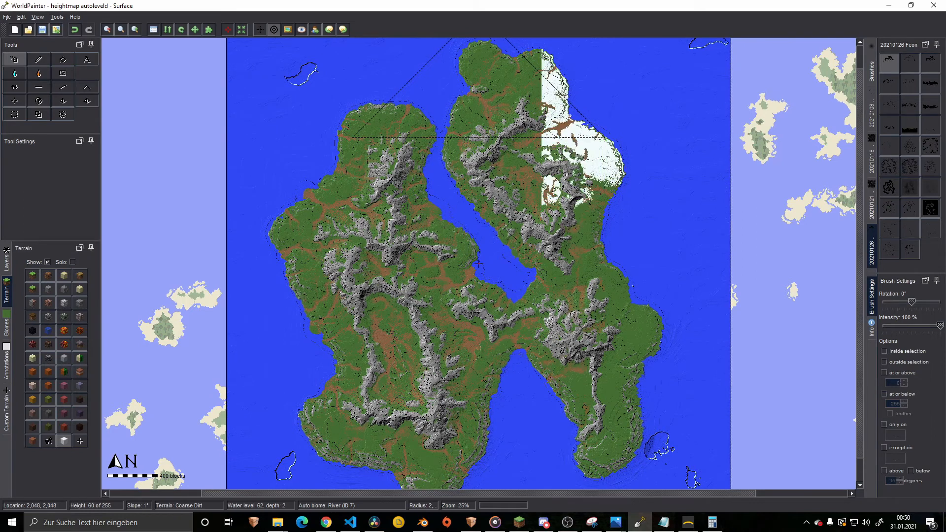
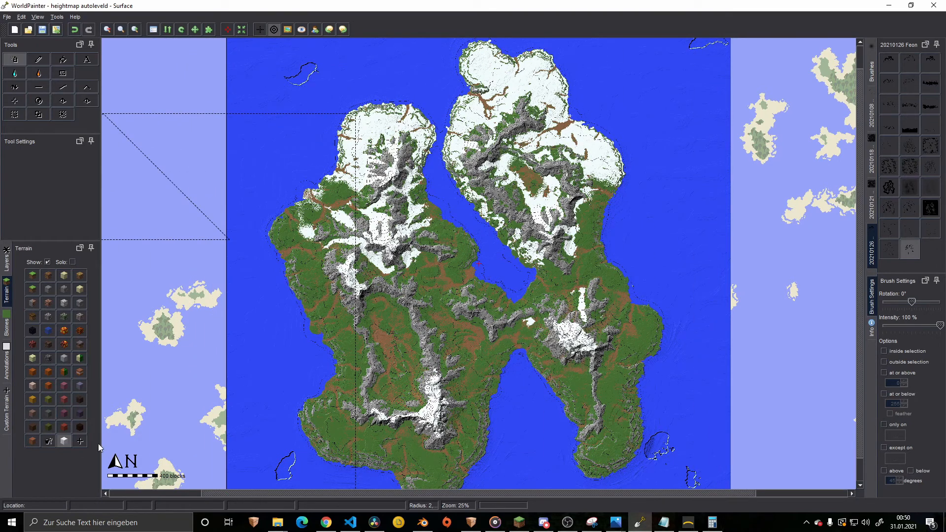
pyautogui.click(80, 442)
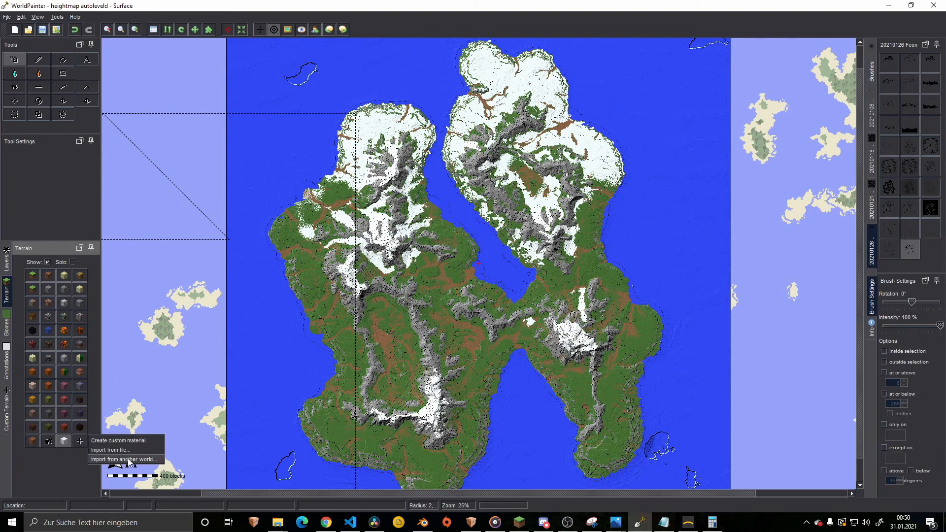
pyautogui.click(67, 467)
pyautogui.click(79, 443)
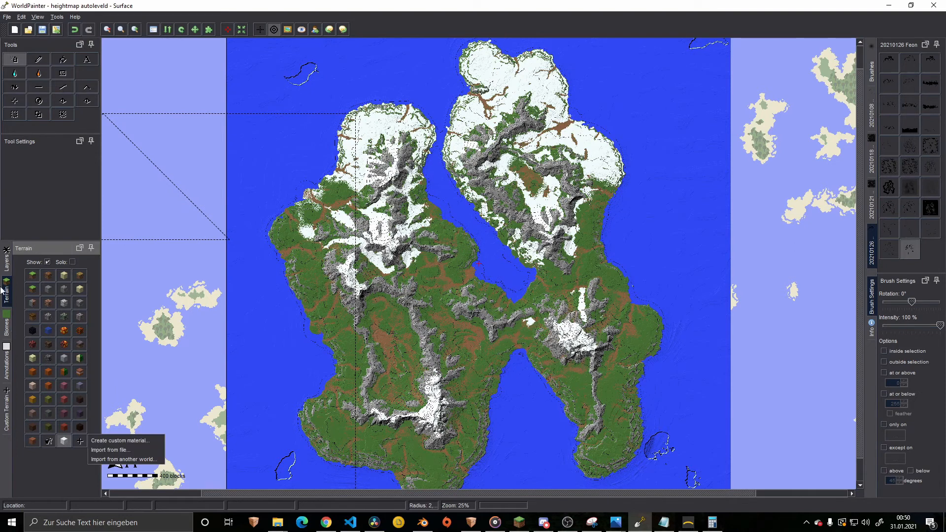
pyautogui.click(7, 261)
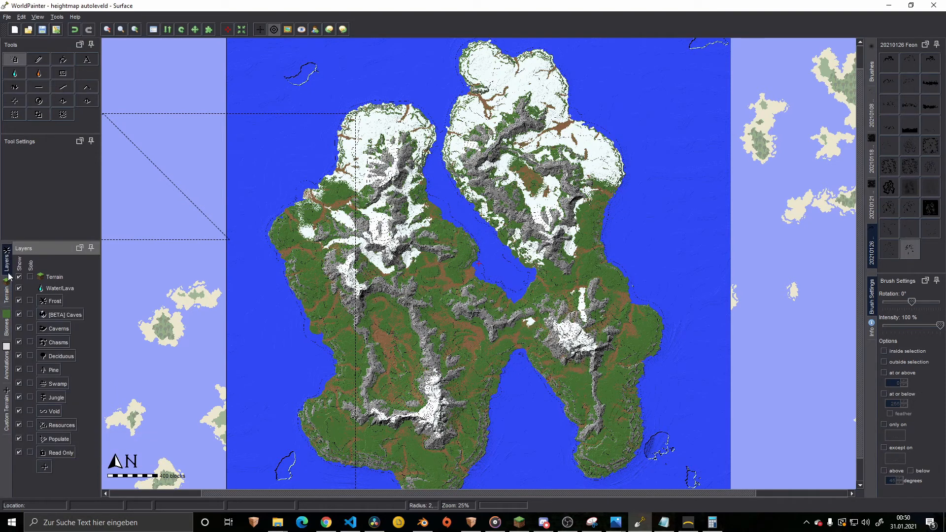
pyautogui.click(7, 298)
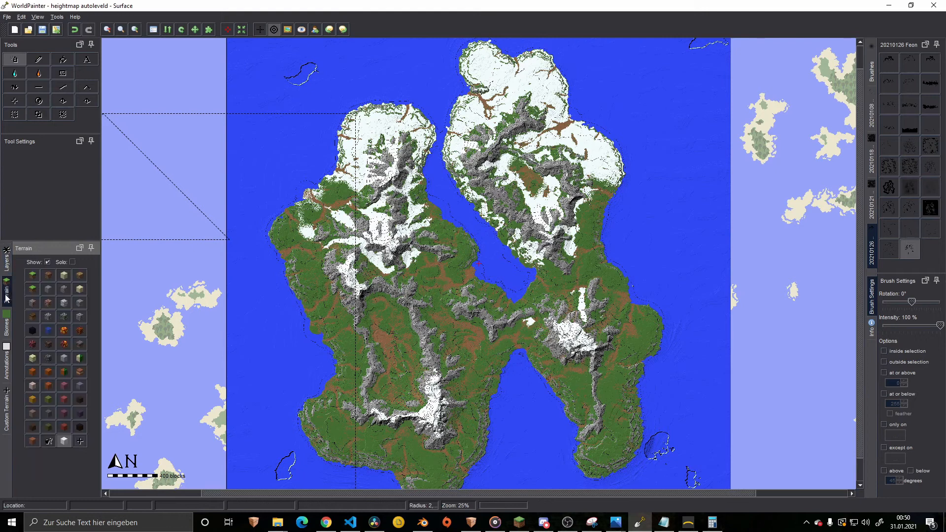
pyautogui.click(80, 441)
pyautogui.click(121, 459)
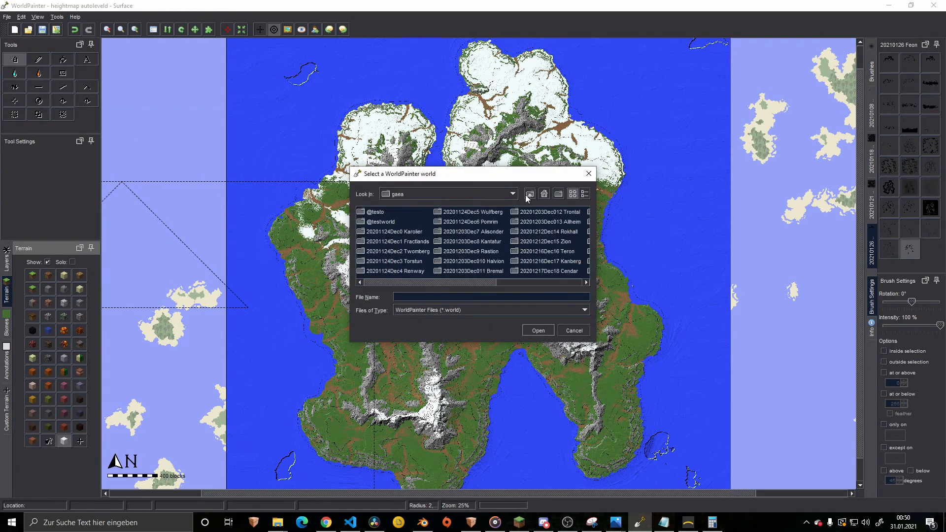
pyautogui.doubleClick(381, 213)
pyautogui.click(383, 267)
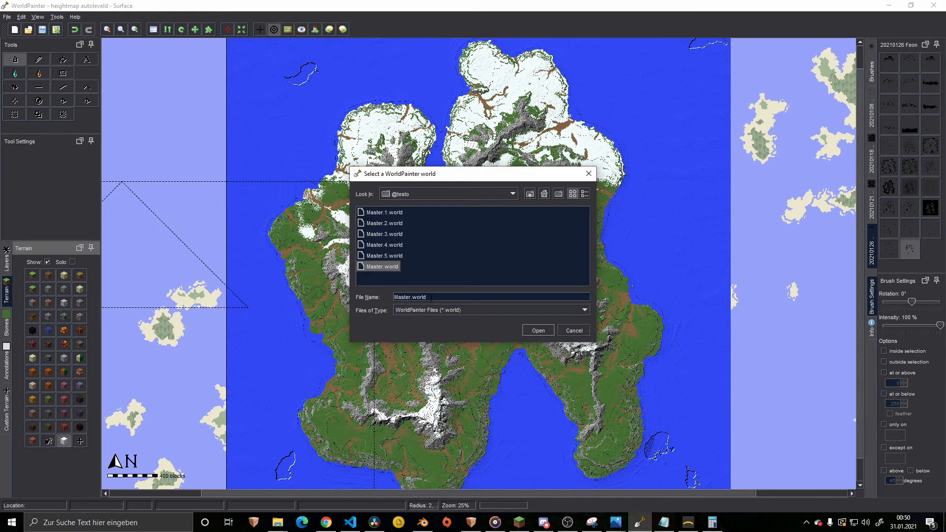
pyautogui.click(538, 331)
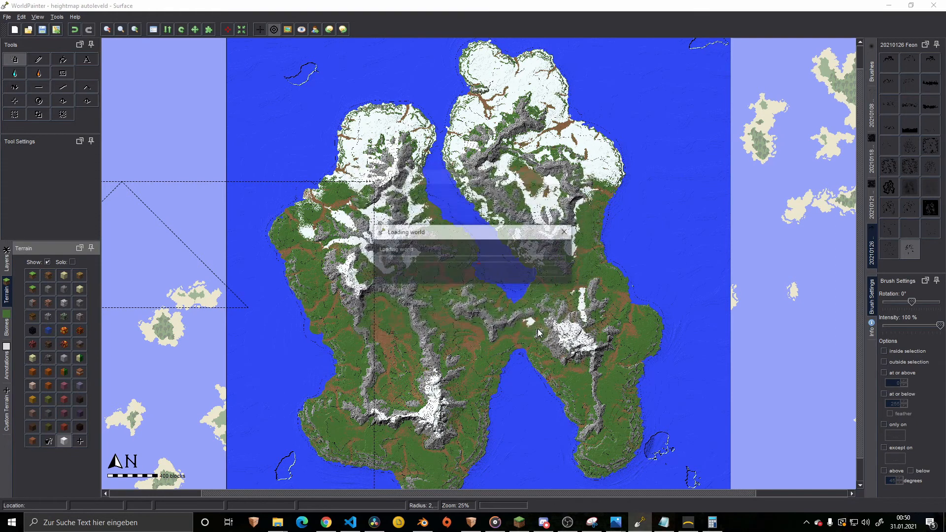
pyautogui.scroll(-5, 471, 239)
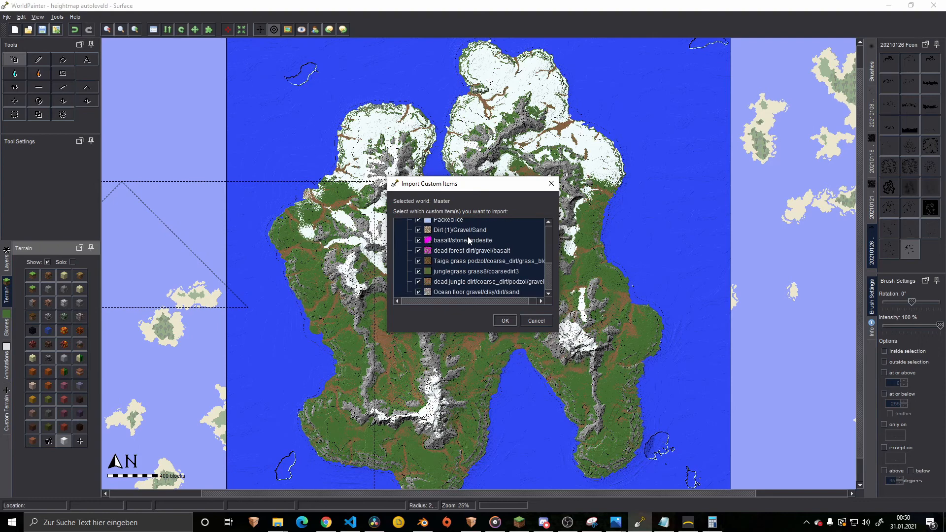
pyautogui.click(505, 320)
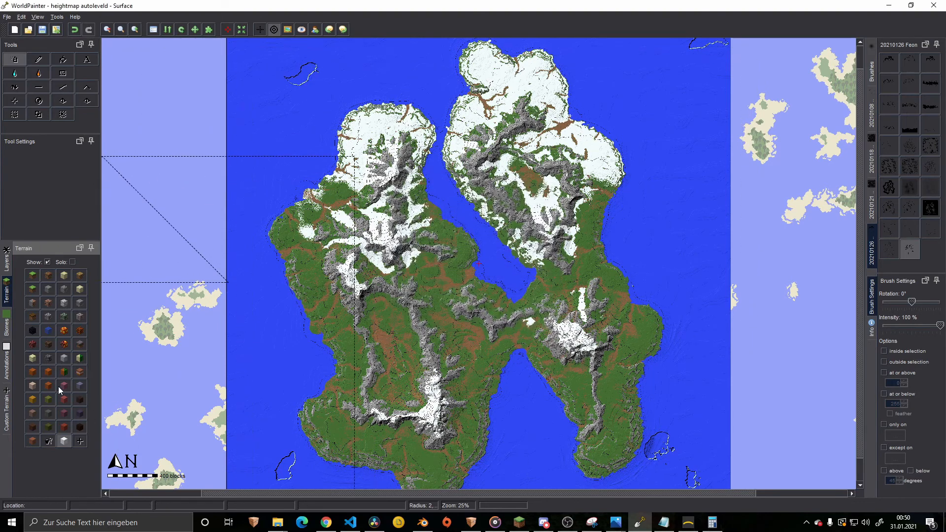
pyautogui.click(8, 394)
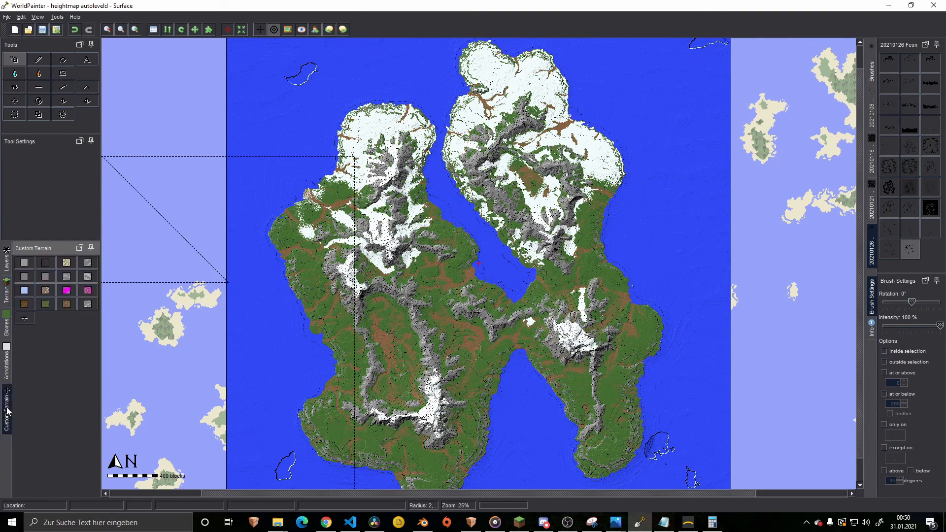
pyautogui.click(6, 262)
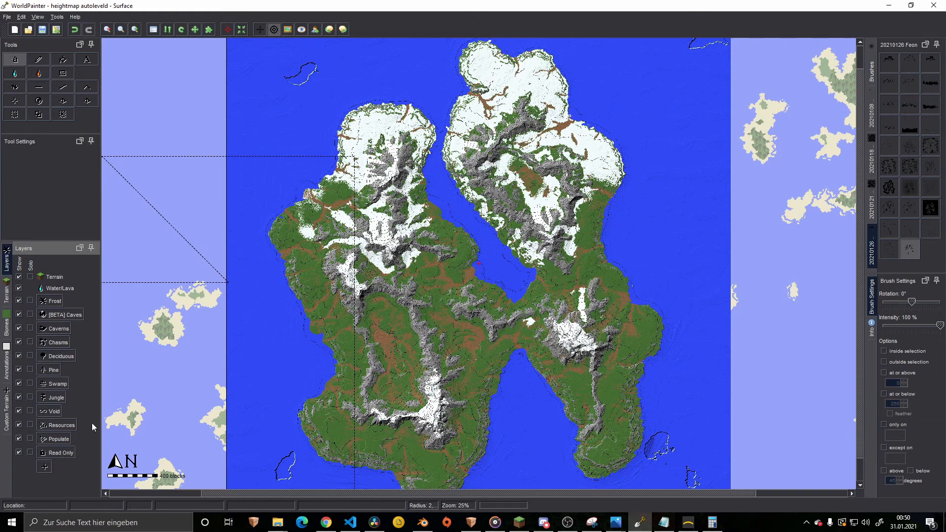
pyautogui.click(45, 467)
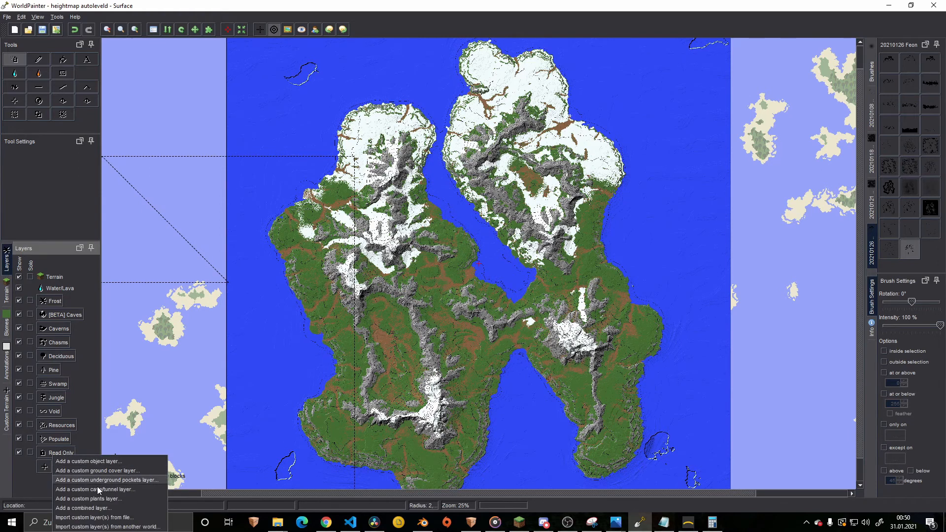
pyautogui.click(93, 527)
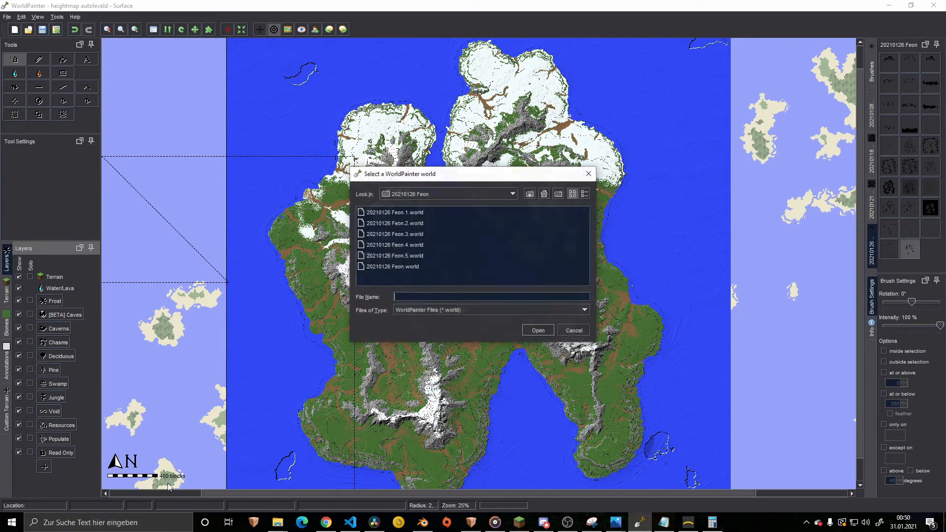
pyautogui.click(529, 194)
pyautogui.doubleClick(375, 212)
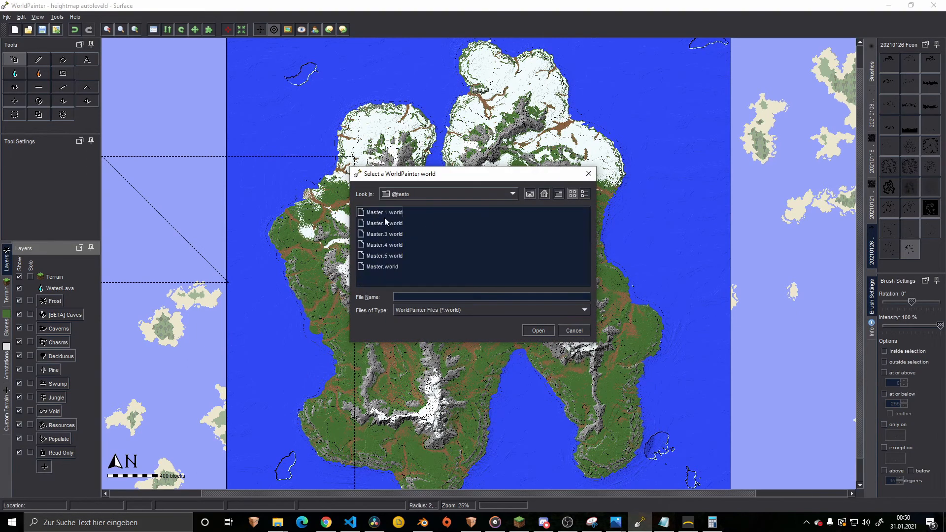
pyautogui.doubleClick(381, 269)
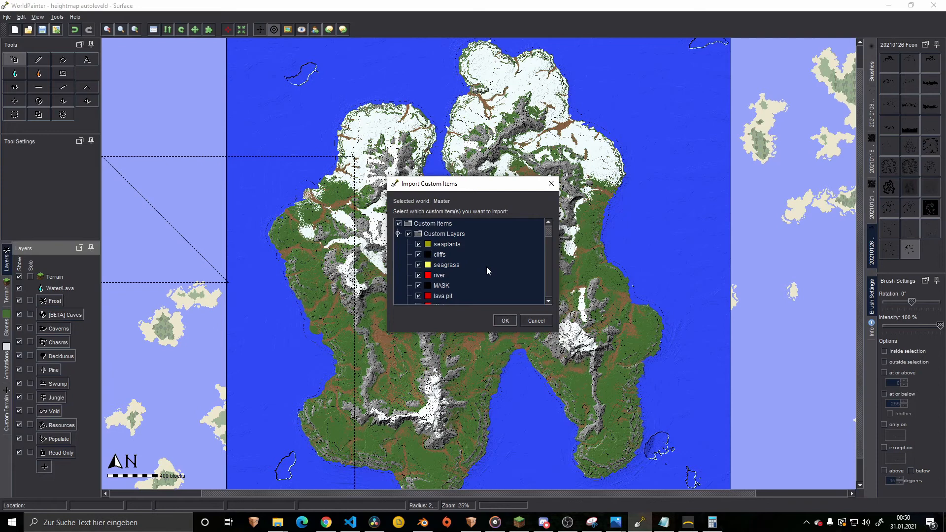
pyautogui.scroll(-10, 487, 267)
pyautogui.scroll(10, 459, 256)
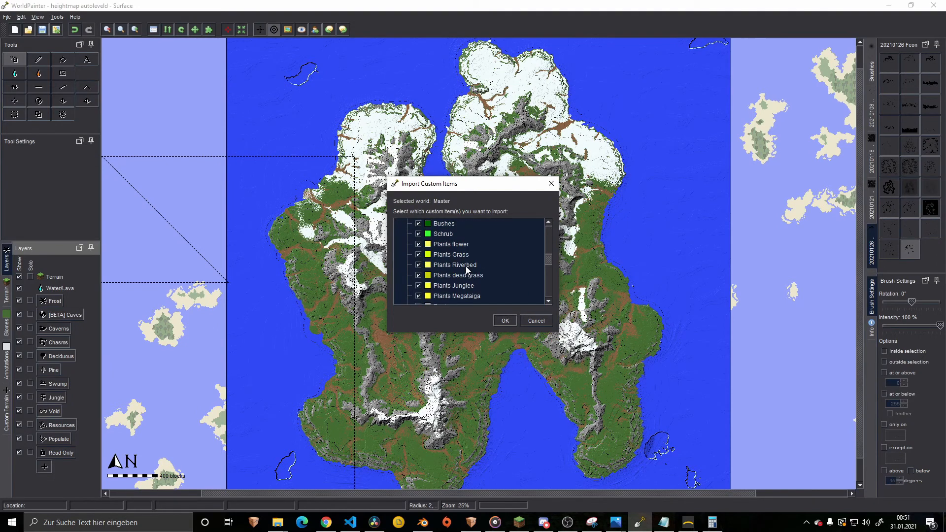
pyautogui.click(505, 321)
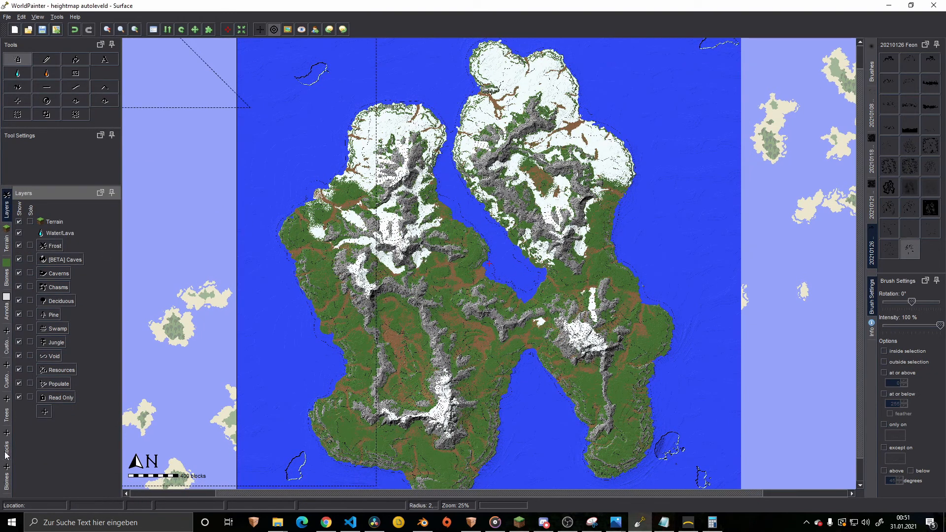
# - Spray the Biome Megataiga layer across the map, centred at 2,048, 2,048, with the taiga plants mask brush
pyautogui.click(7, 379)
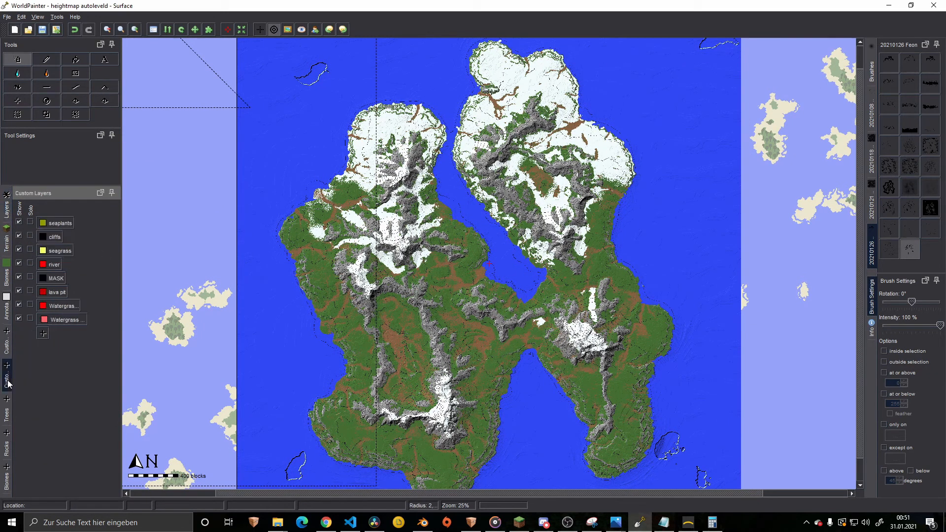
pyautogui.click(7, 480)
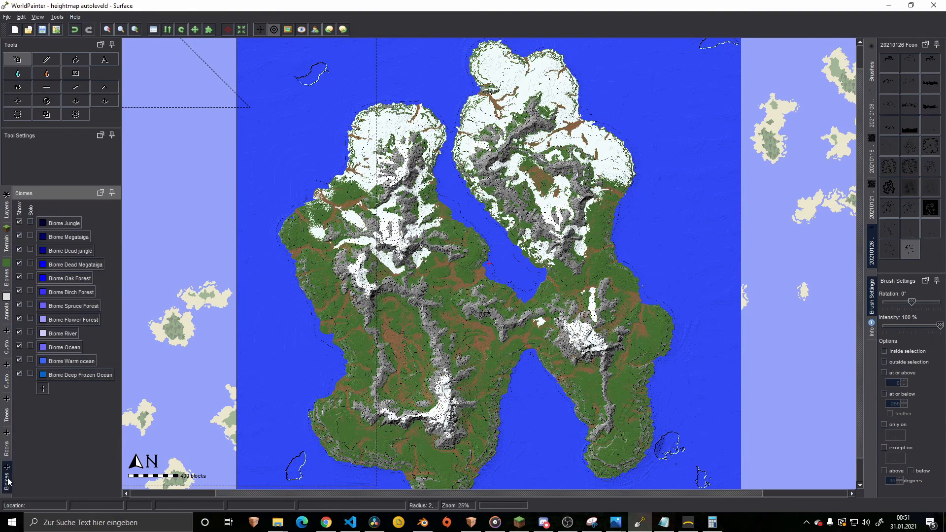
pyautogui.click(64, 236)
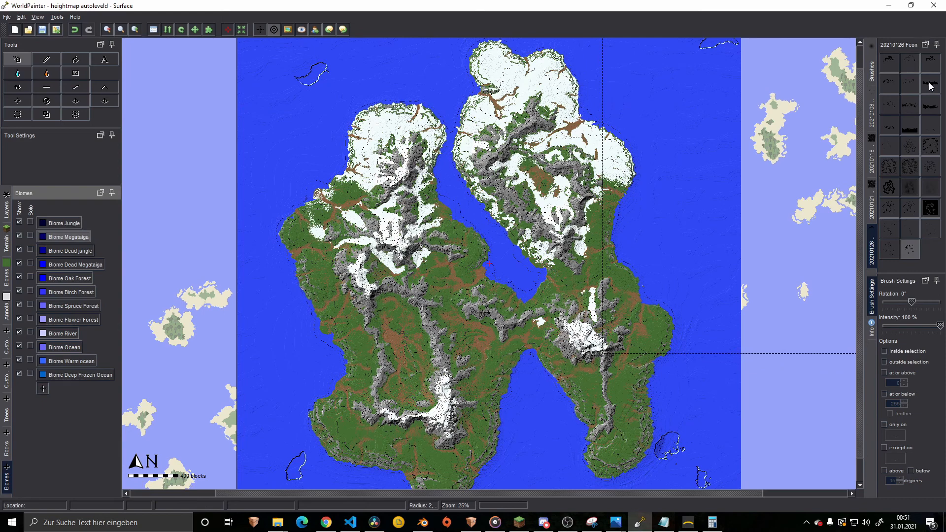
pyautogui.click(888, 82)
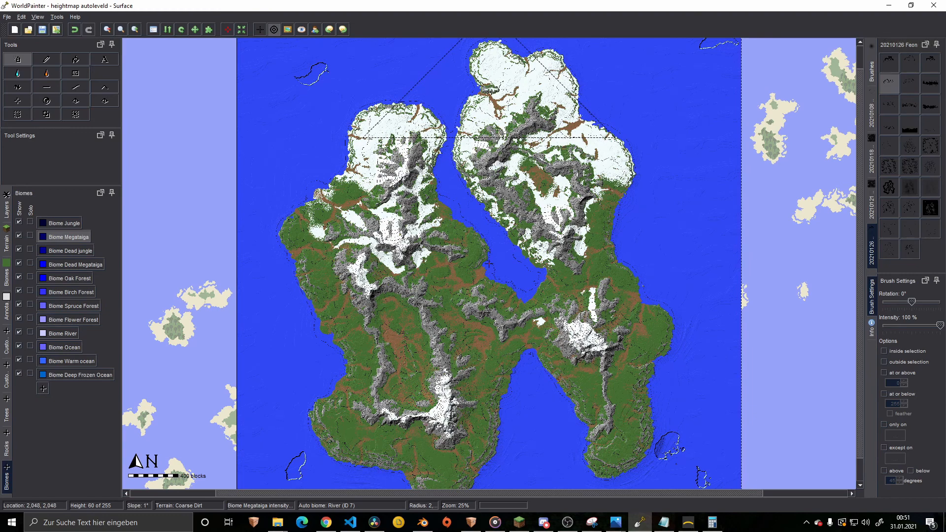
pyautogui.click(489, 264)
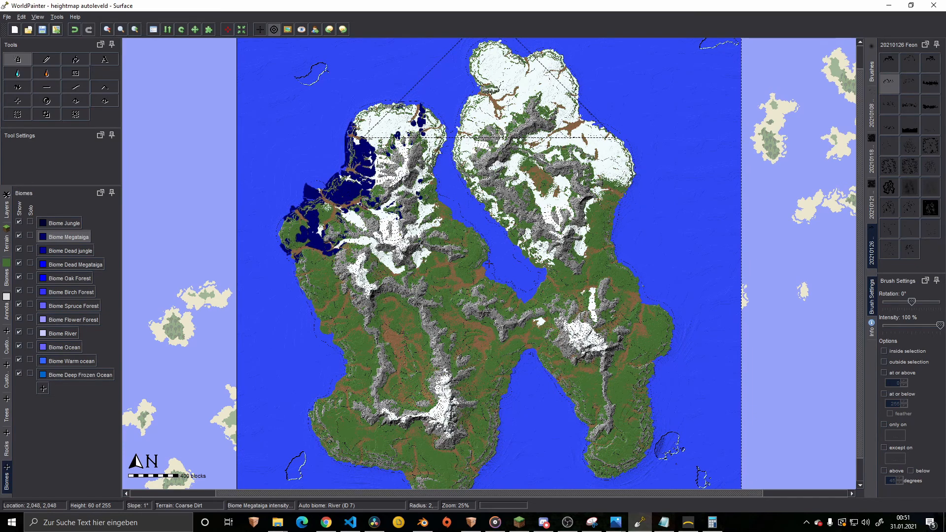
# - Spray the Biome Spruce Forest layer across the map from its centre with the taiga spruce plants mask brush
pyautogui.click(75, 306)
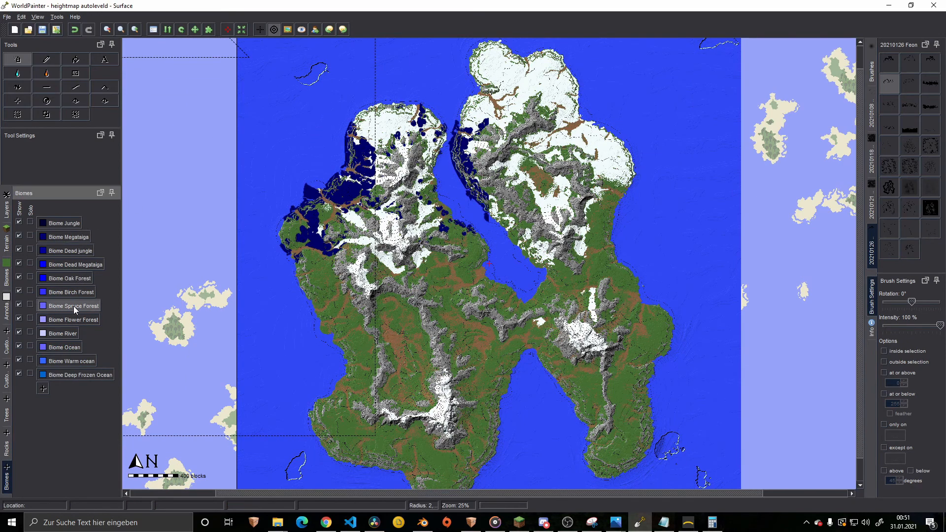
pyautogui.click(911, 82)
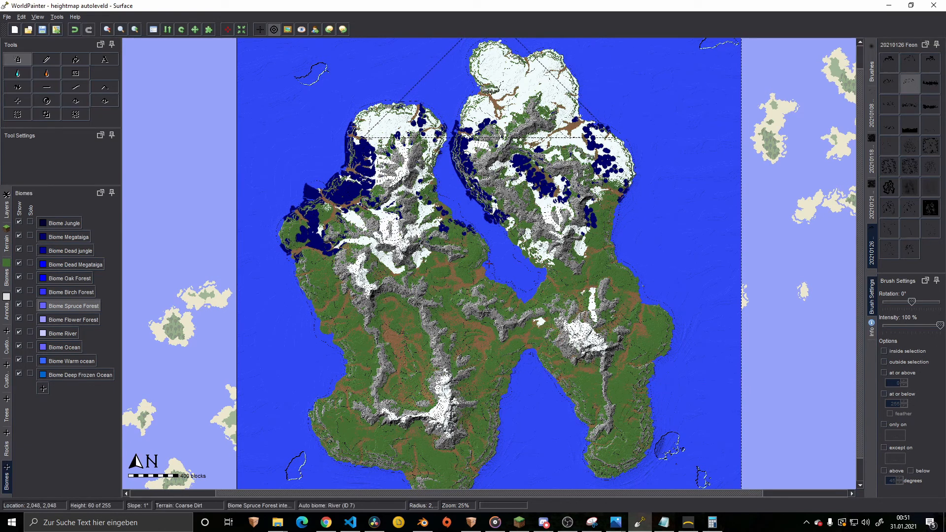
pyautogui.click(488, 265)
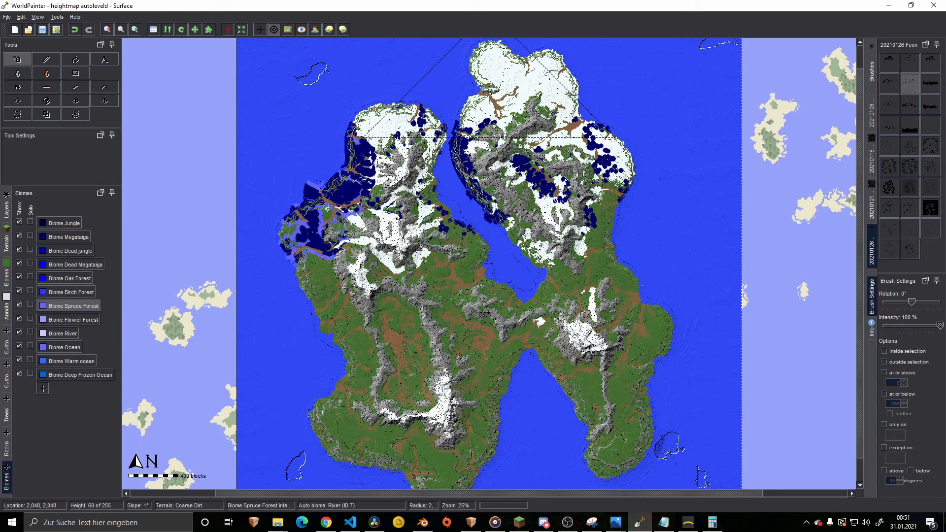
pyautogui.moveTo(489, 264); pyautogui.dragTo(489, 265)
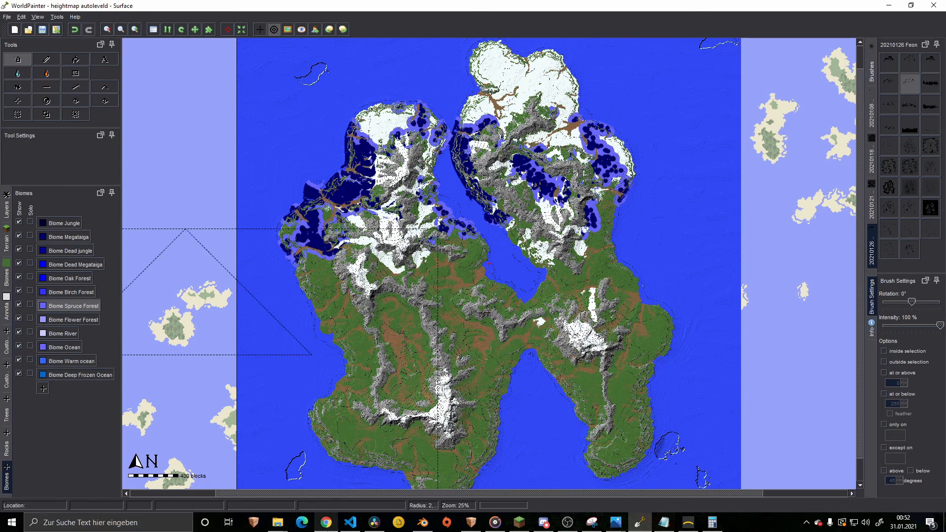
# - Switch to Chrome and look through the Feon project's gallery on Planet Minecraft, ending on the first image, the map thumbnail
pyautogui.click(326, 524)
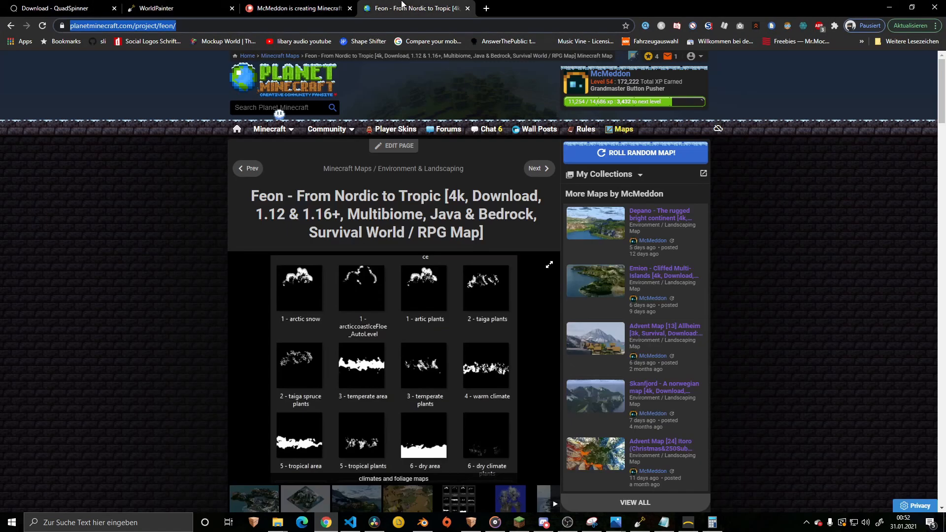
pyautogui.click(412, 9)
pyautogui.scroll(-6, 258, 235)
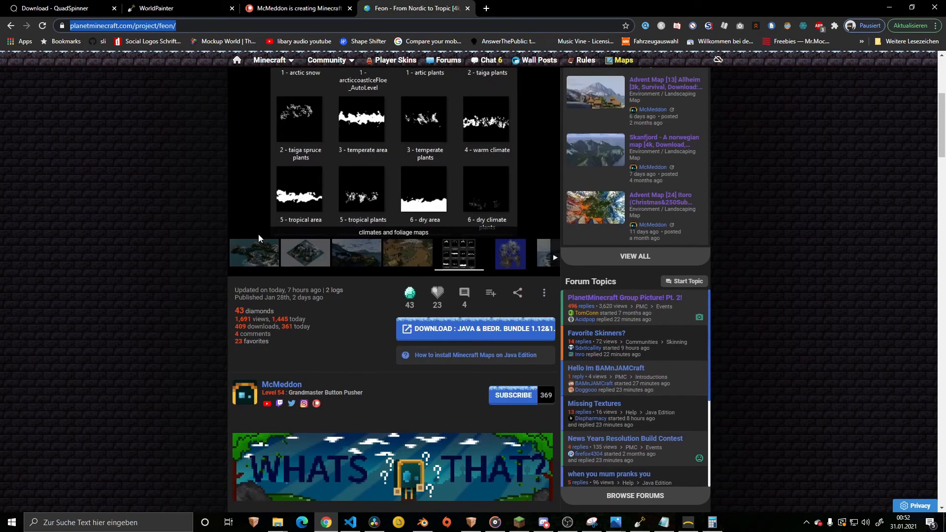
pyautogui.scroll(3, 258, 234)
pyautogui.click(238, 222)
pyautogui.click(238, 222)
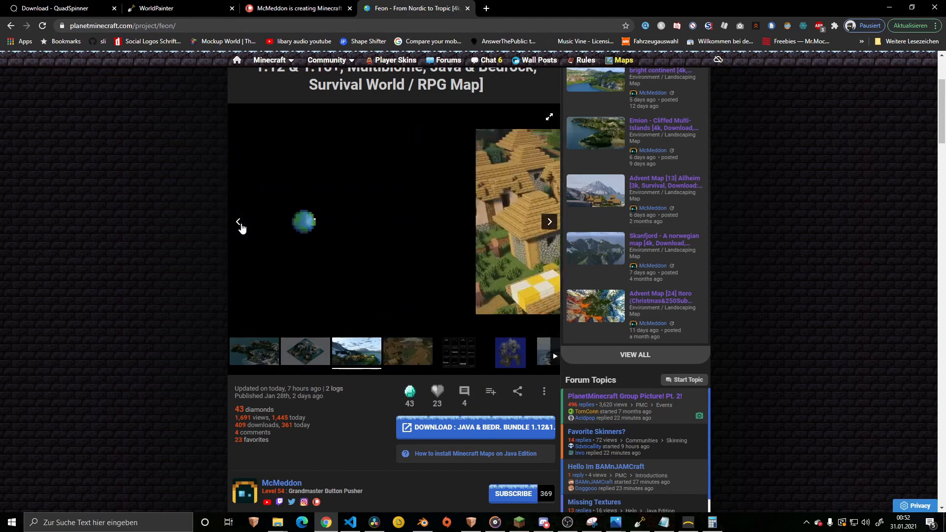
pyautogui.click(273, 356)
pyautogui.scroll(3, 208, 326)
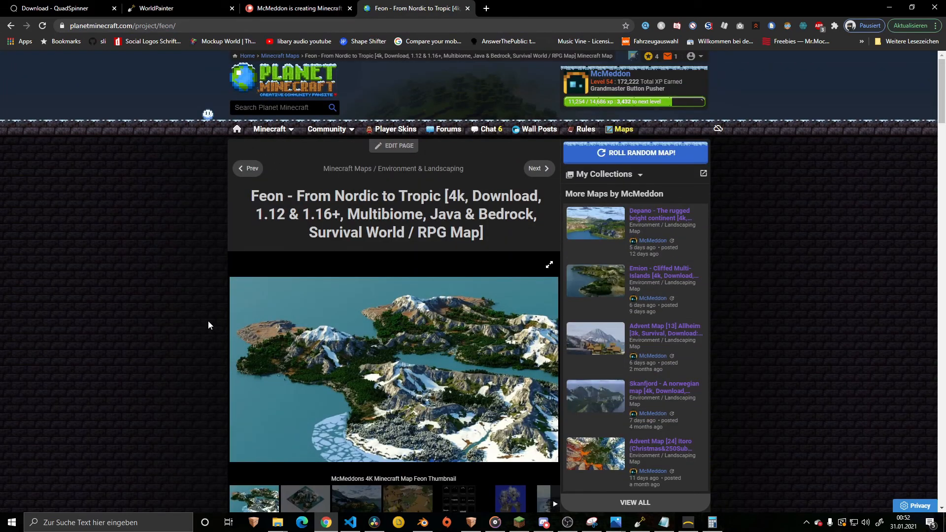